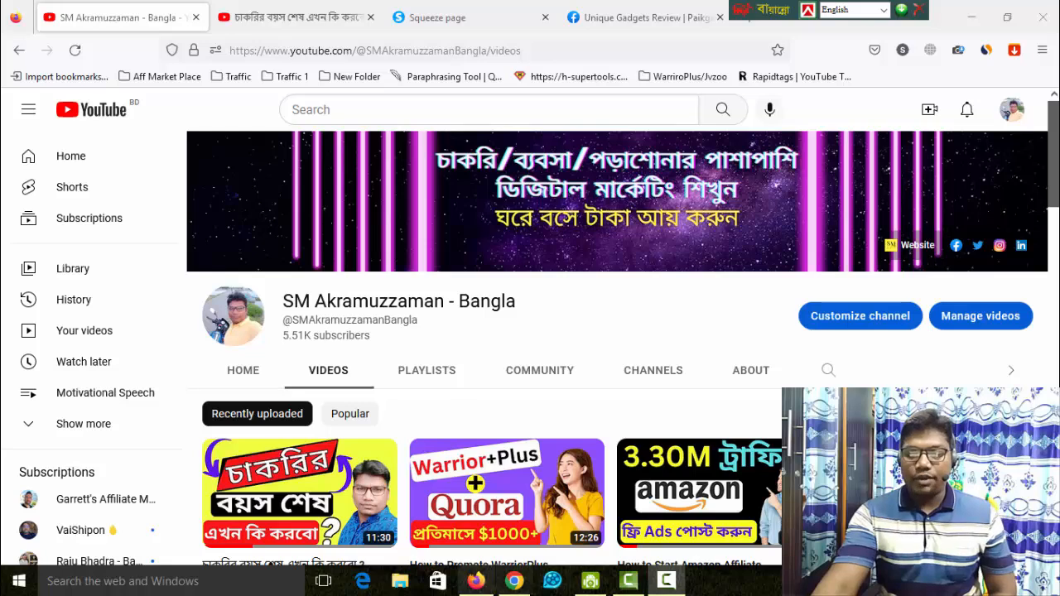
- Switch to Chrome and look through the Amazon home page down to its footer links and back up
{"action": "left_click", "coordinate": [513, 580]}
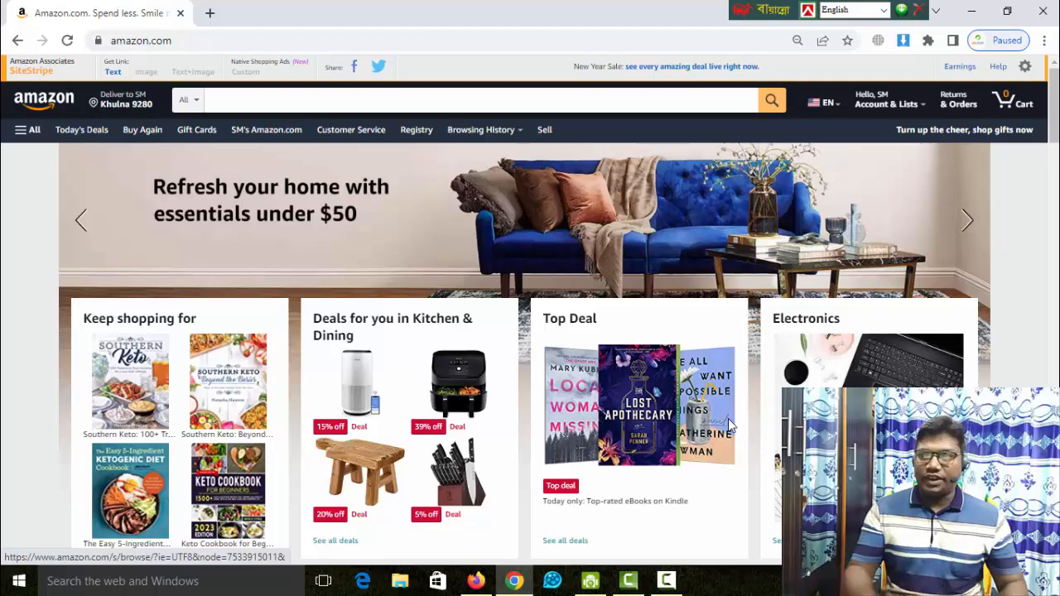
{"action": "scroll", "coordinate": [530, 332], "scroll_direction": "down", "scroll_amount": 10}
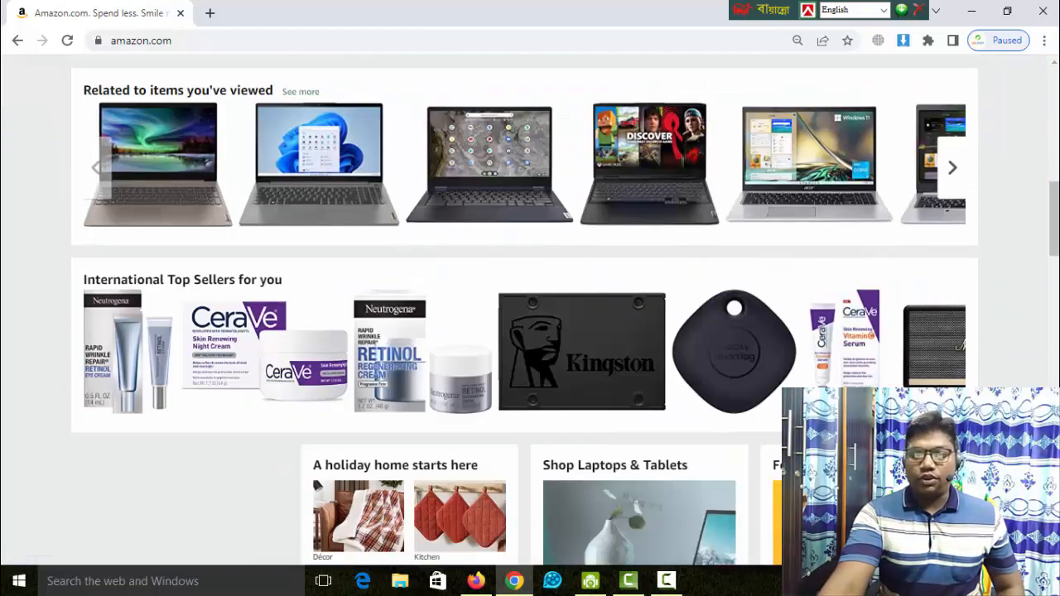
{"action": "scroll", "coordinate": [440, 290], "scroll_direction": "down", "scroll_amount": 15}
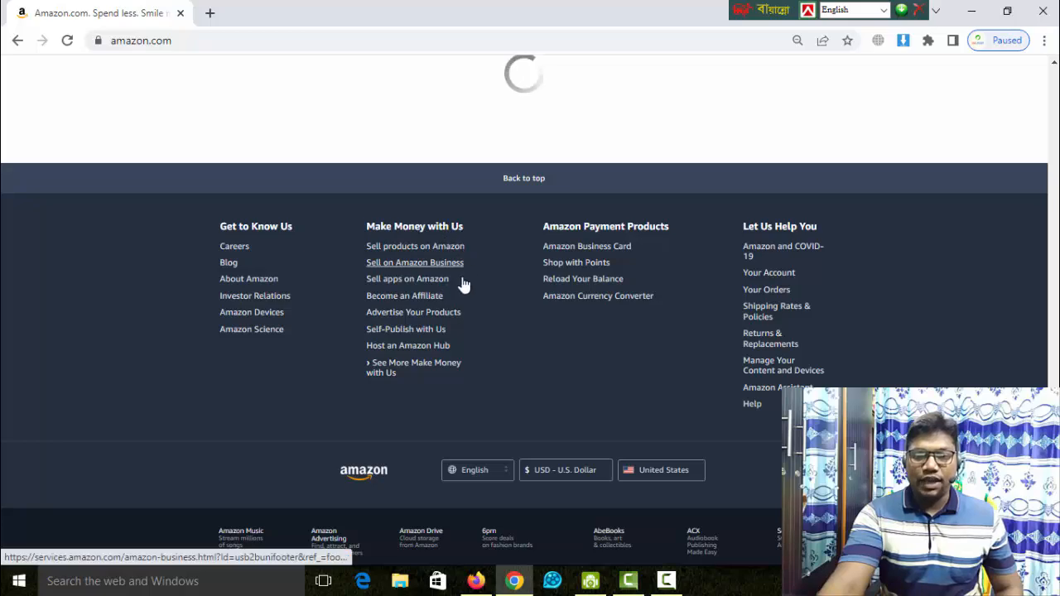
{"action": "scroll", "coordinate": [497, 331], "scroll_direction": "down", "scroll_amount": 3}
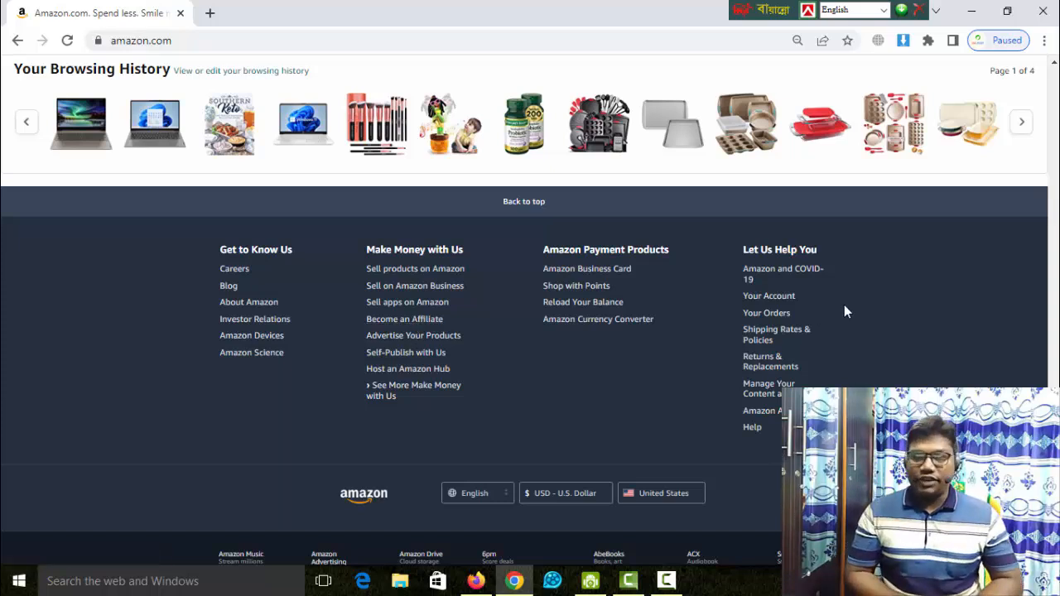
{"action": "scroll", "coordinate": [844, 307], "scroll_direction": "up", "scroll_amount": 15}
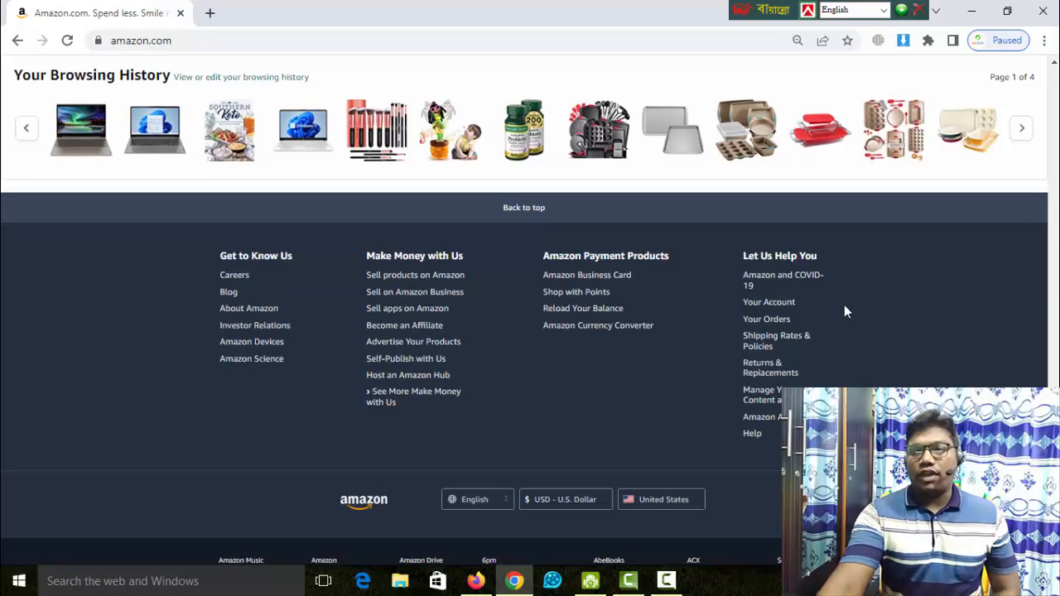
{"action": "scroll", "coordinate": [869, 302], "scroll_direction": "up", "scroll_amount": 8}
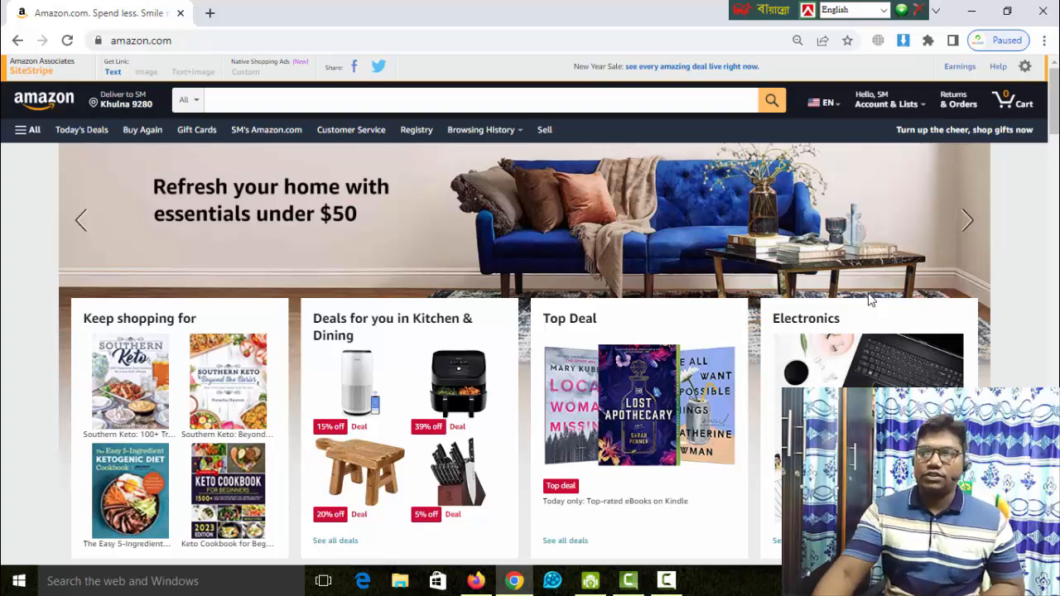
- Search all Amazon departments for "Laptop"
{"action": "left_click", "coordinate": [487, 99]}
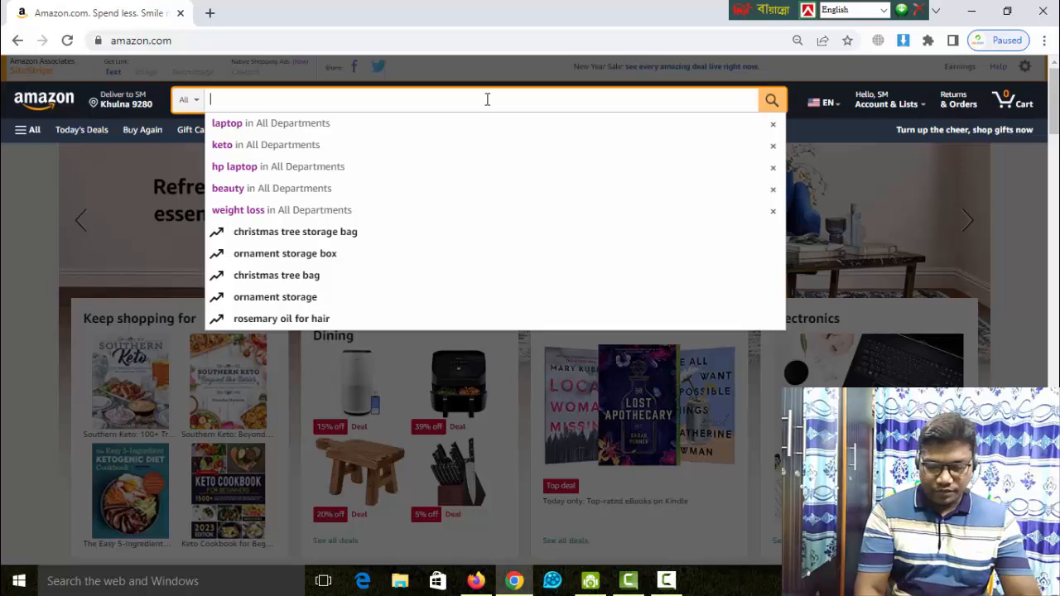
{"action": "type", "text": "Laptop"}
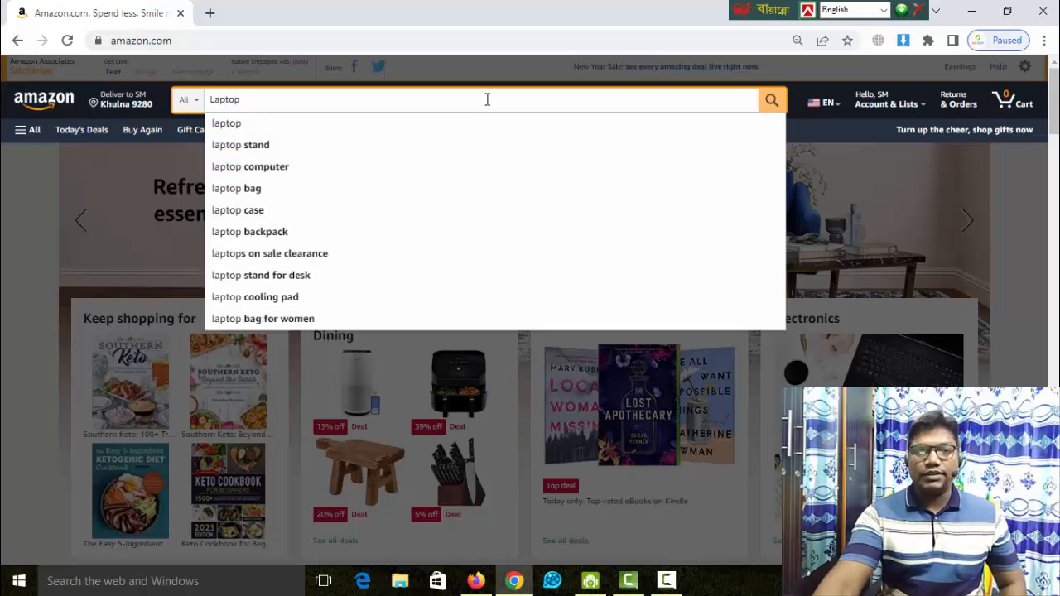
{"action": "left_click", "coordinate": [770, 103]}
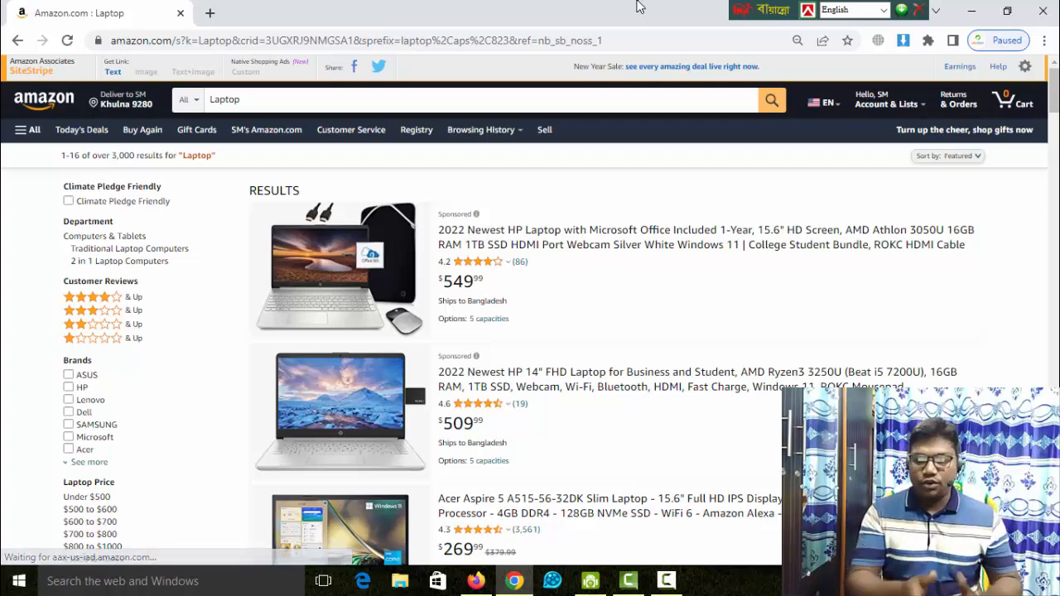
- Open the Acer Aspire 5 A515-56-32DK laptop from the results in a new tab and bring it to the front
{"action": "right_click", "coordinate": [549, 239]}
{"action": "left_click", "coordinate": [584, 246]}
{"action": "left_click", "coordinate": [324, 17]}
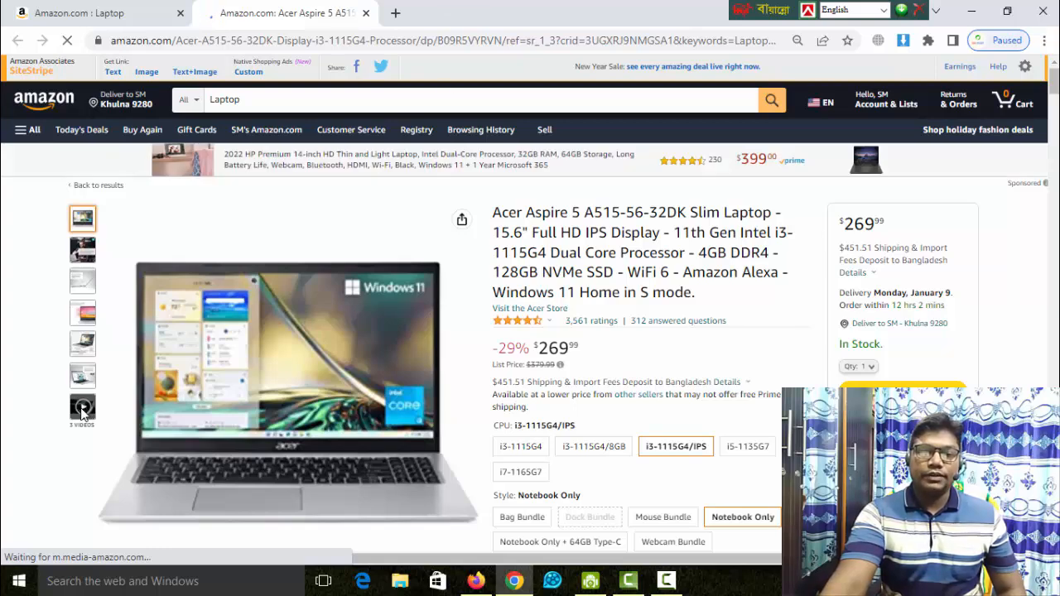
- Open the laptop's product video from the gallery thumbnails in the full viewer and pause it
{"action": "left_click", "coordinate": [82, 410]}
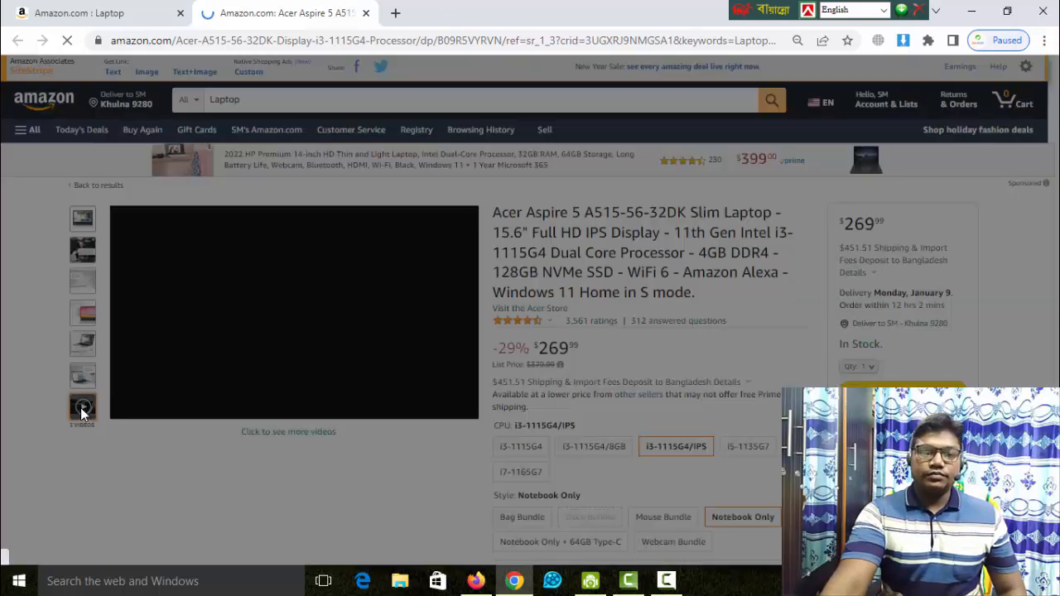
{"action": "left_click", "coordinate": [459, 323]}
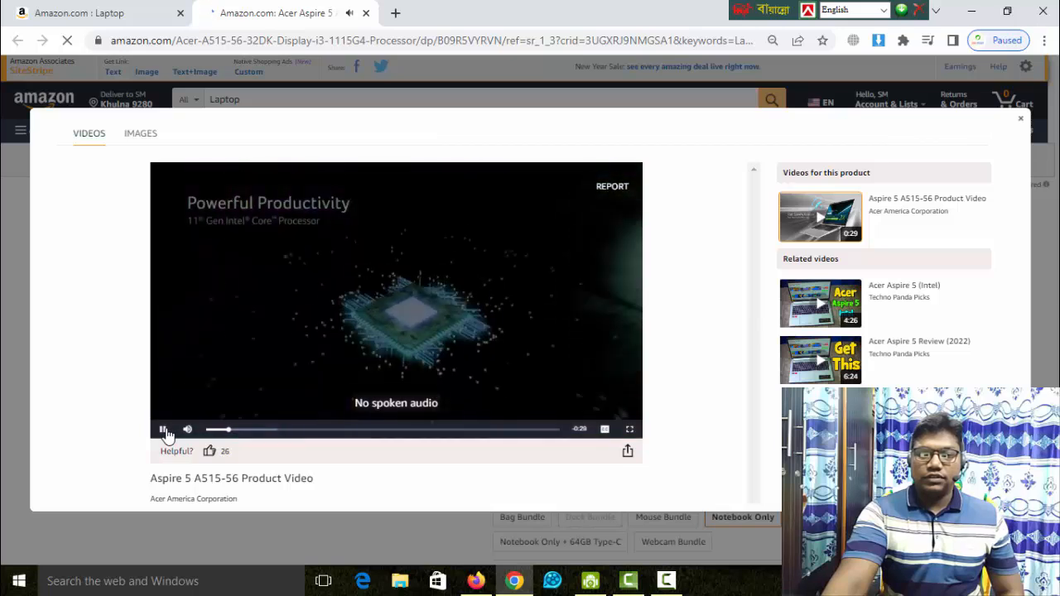
{"action": "left_click", "coordinate": [163, 431]}
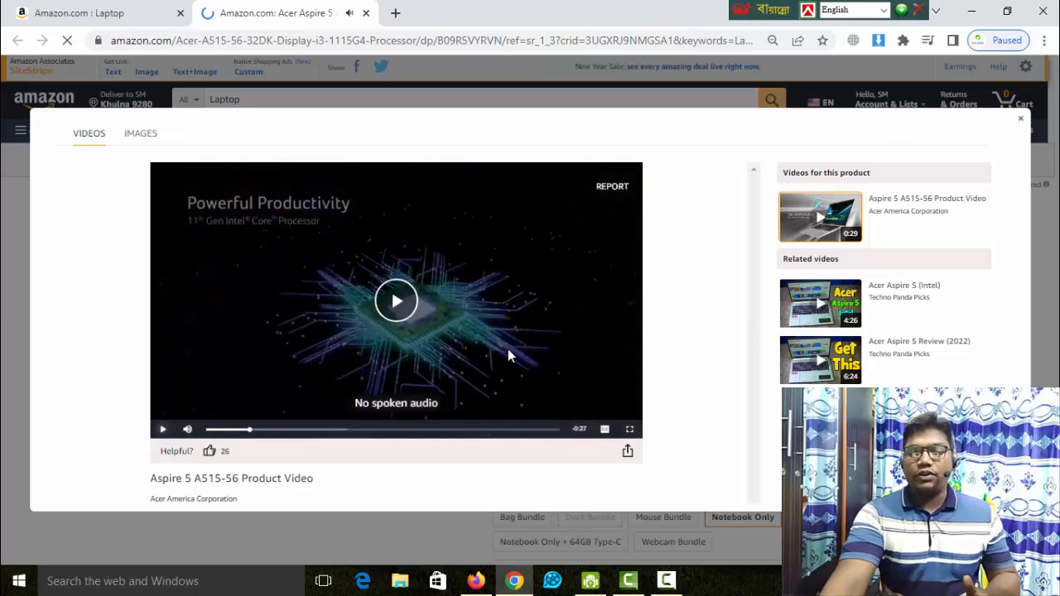
- Inspect the product video player's element in the developer tools and pause the video
{"action": "right_click", "coordinate": [496, 220]}
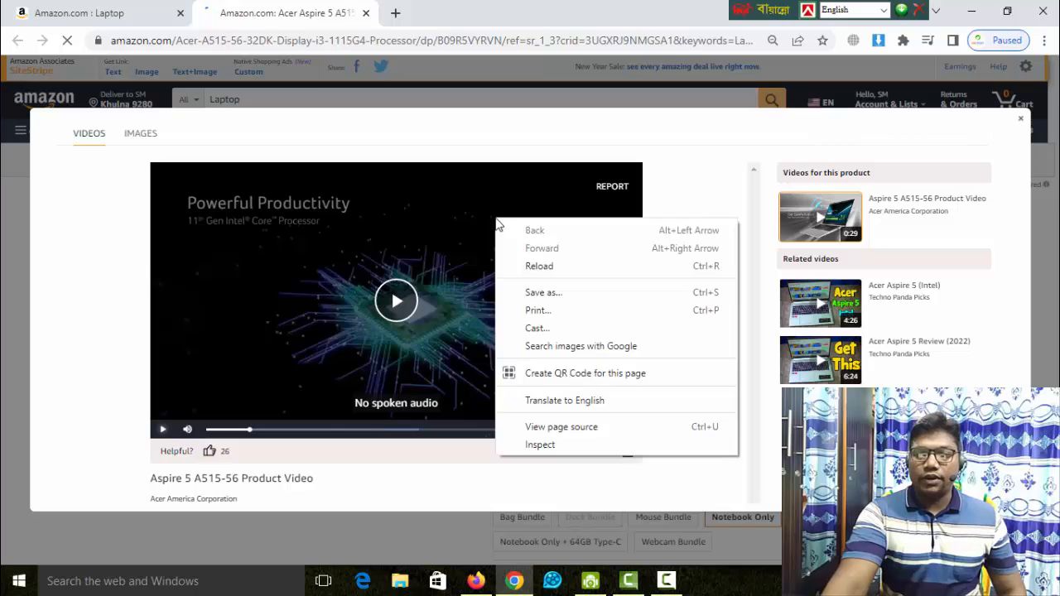
{"action": "left_click", "coordinate": [544, 444]}
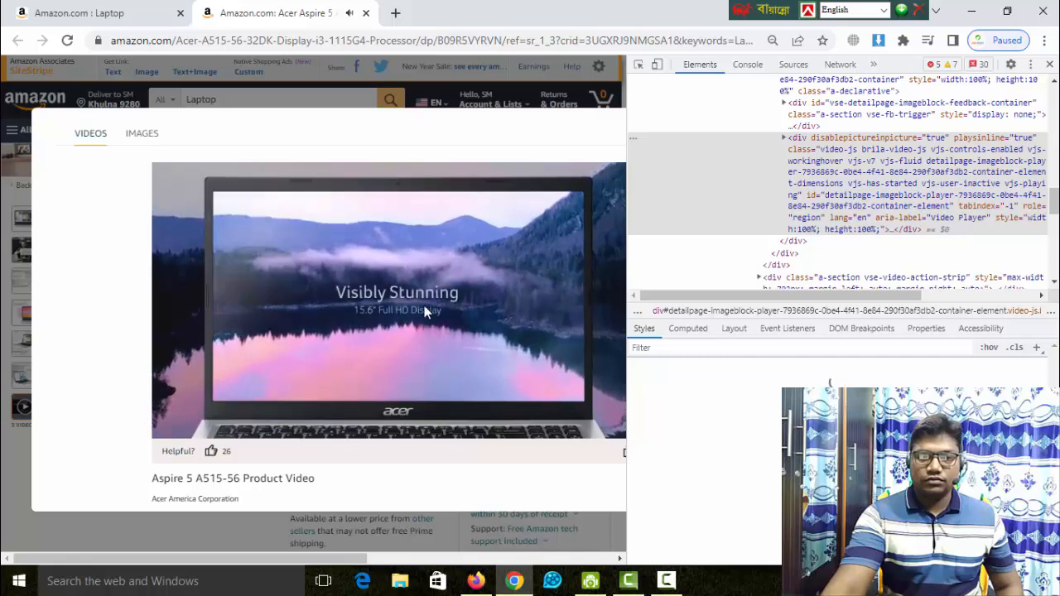
{"action": "left_click", "coordinate": [554, 280]}
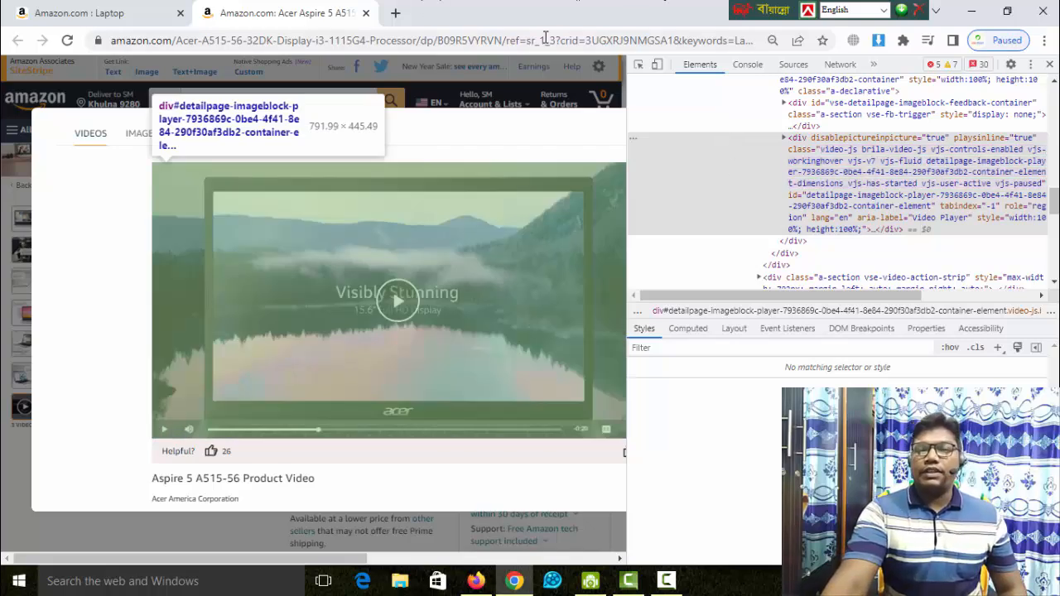
{"action": "double_click", "coordinate": [925, 172]}
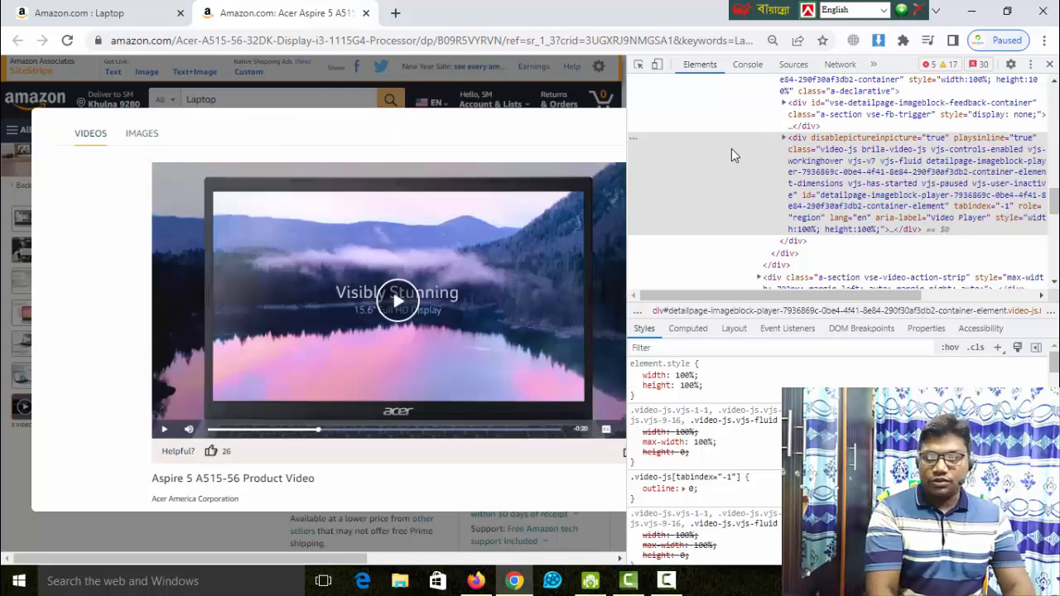
- Find "mp4" in the page's element code and bring the matching video source address fully into view
{"action": "key", "text": "ctrl+f"}
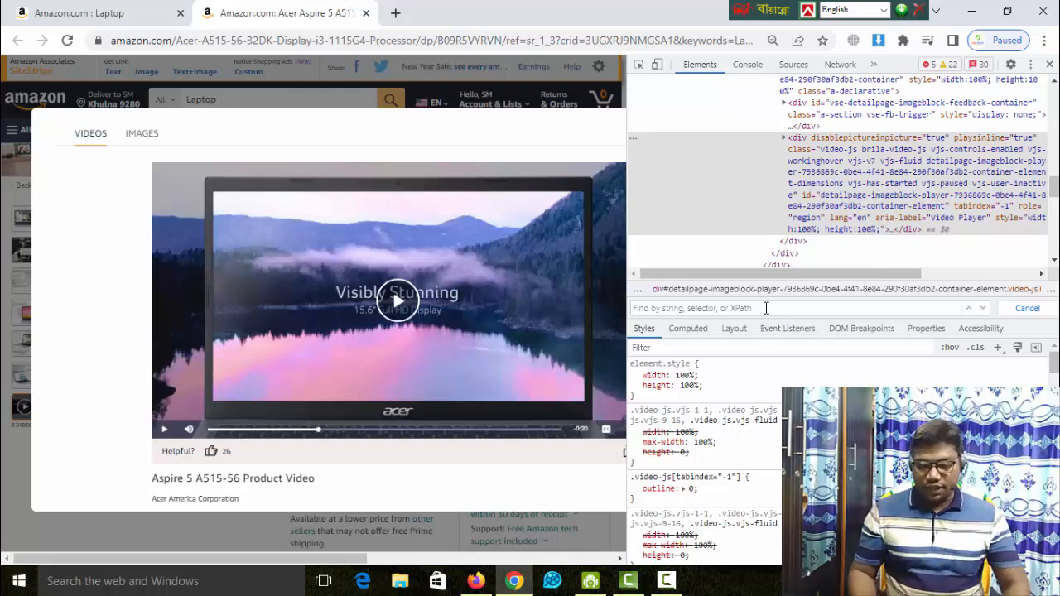
{"action": "type", "text": "mp4"}
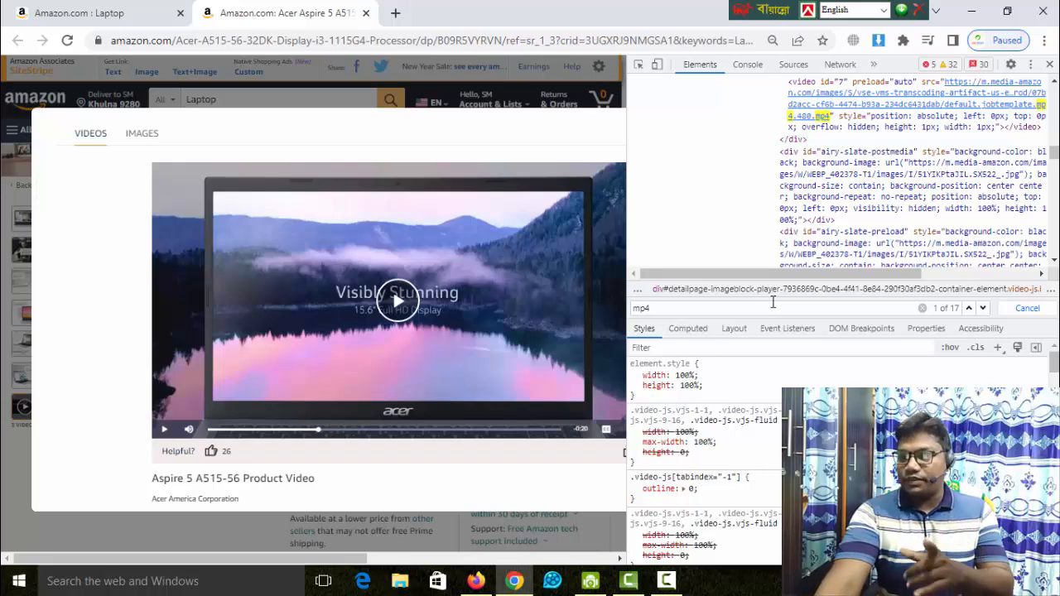
{"action": "left_click_drag", "start_coordinate": [840, 272], "coordinate": [888, 277]}
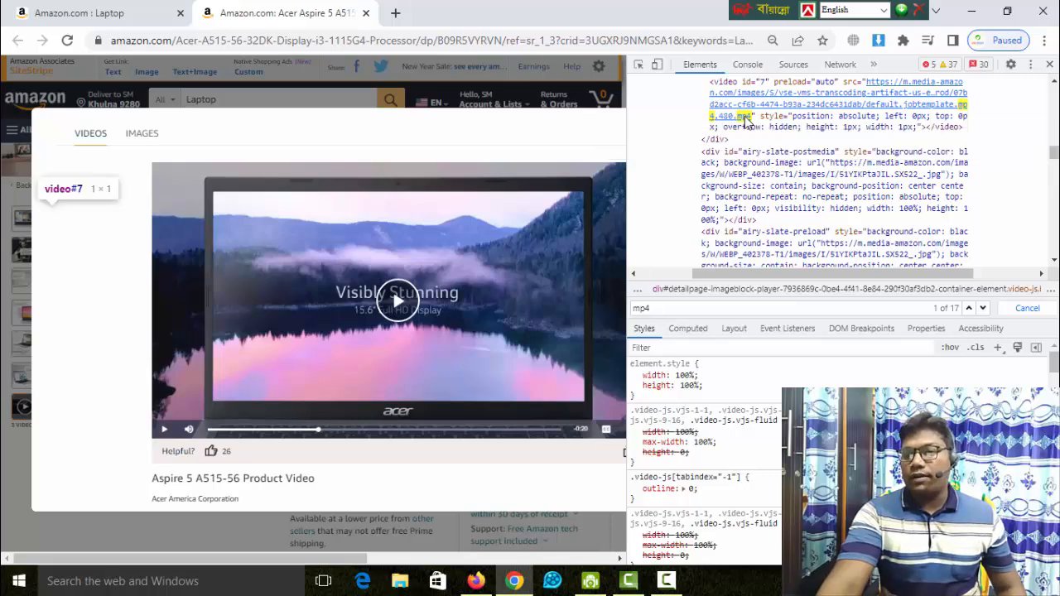
- Select the video element's src attribute with the .mp4 address and copy it
{"action": "left_click", "coordinate": [745, 119]}
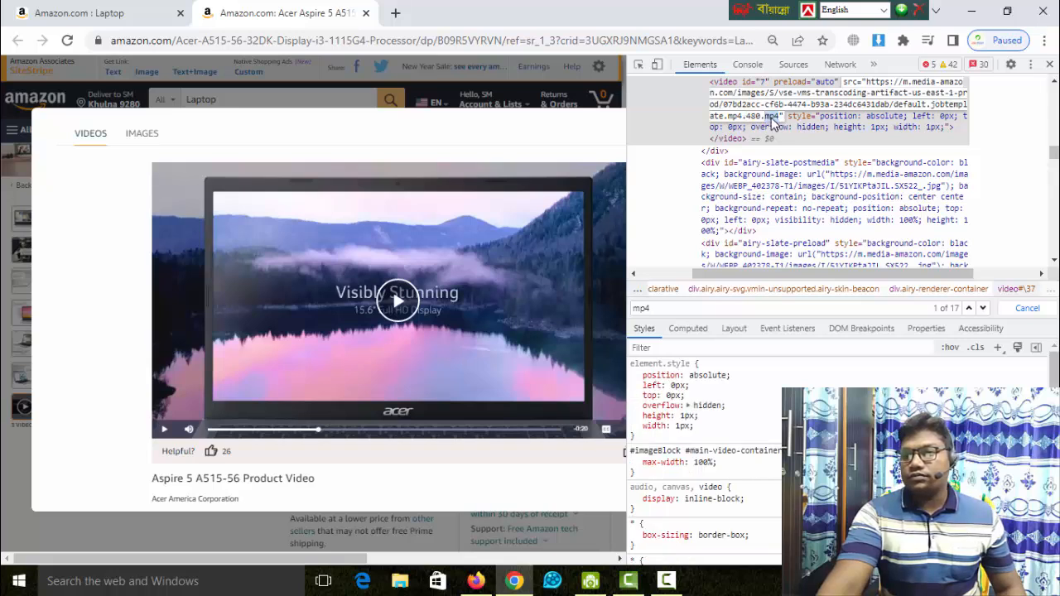
{"action": "double_click", "coordinate": [771, 121]}
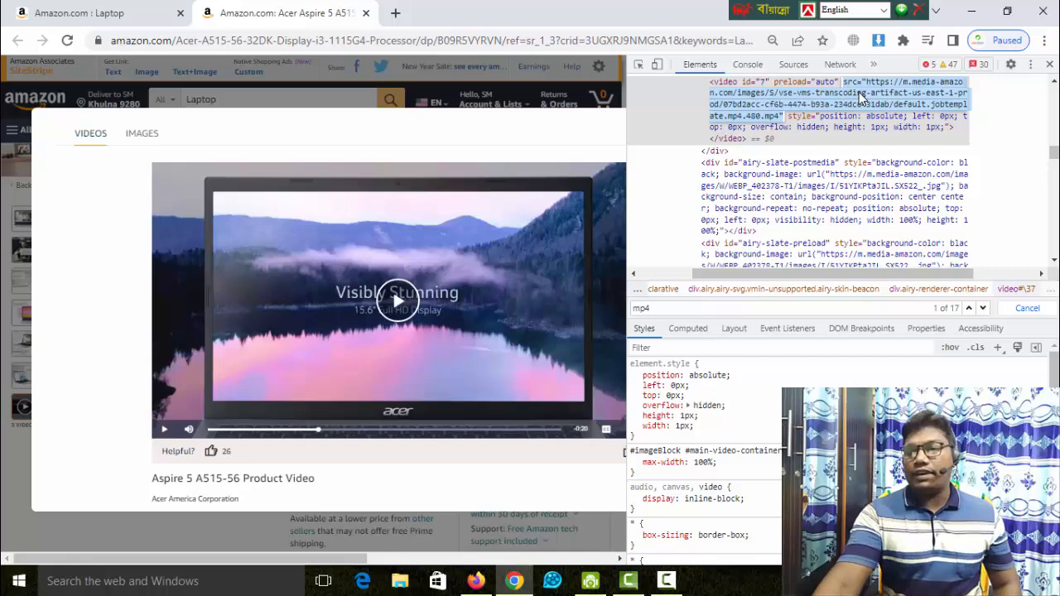
{"action": "right_click", "coordinate": [860, 97]}
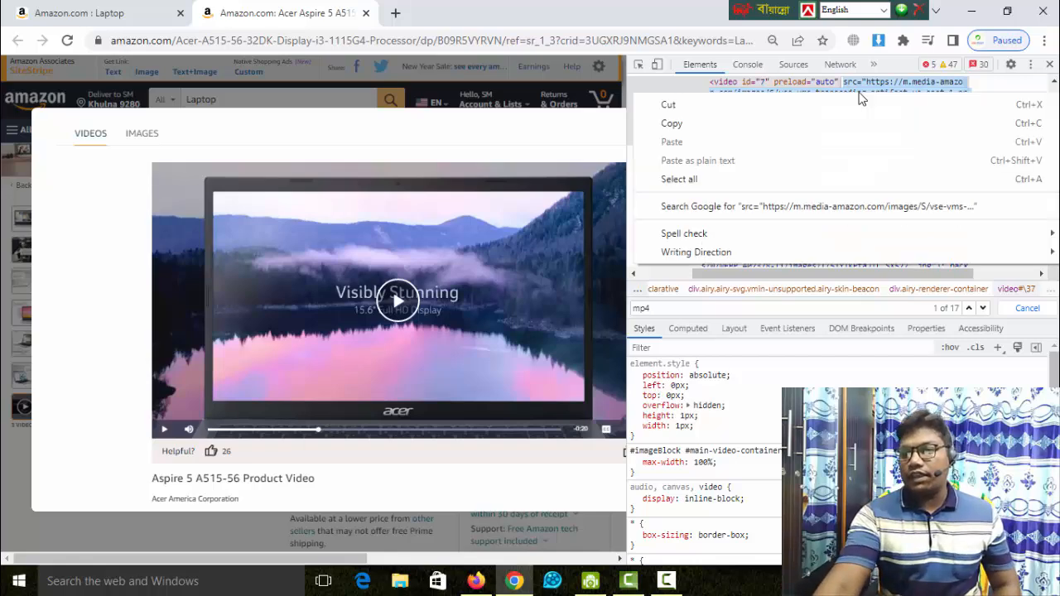
{"action": "left_click", "coordinate": [695, 125]}
- Load the copied .mp4 address in a new browser tab and pause the video
{"action": "left_click", "coordinate": [395, 13]}
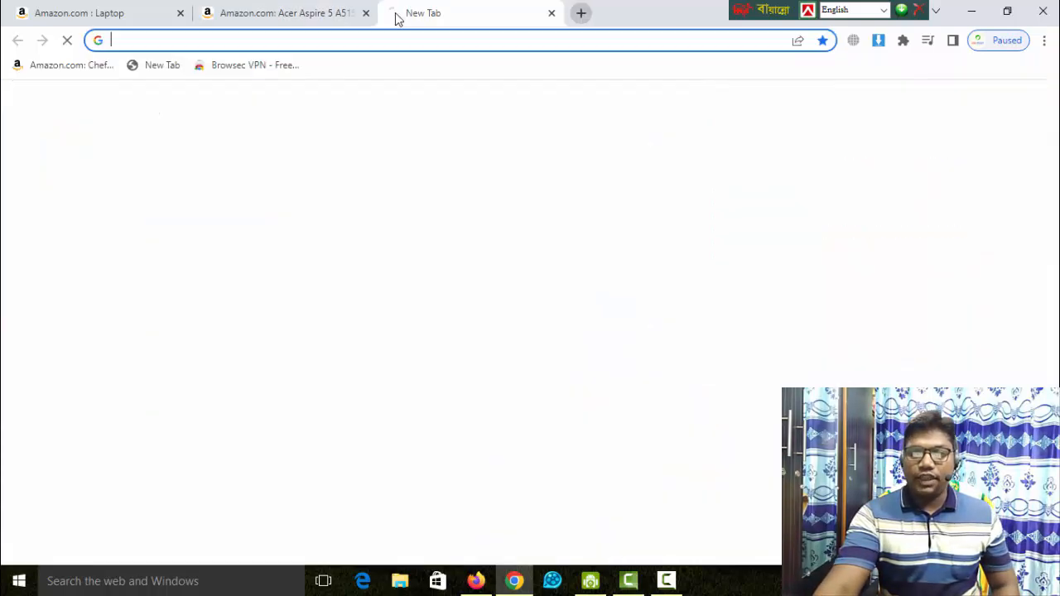
{"action": "right_click", "coordinate": [403, 40]}
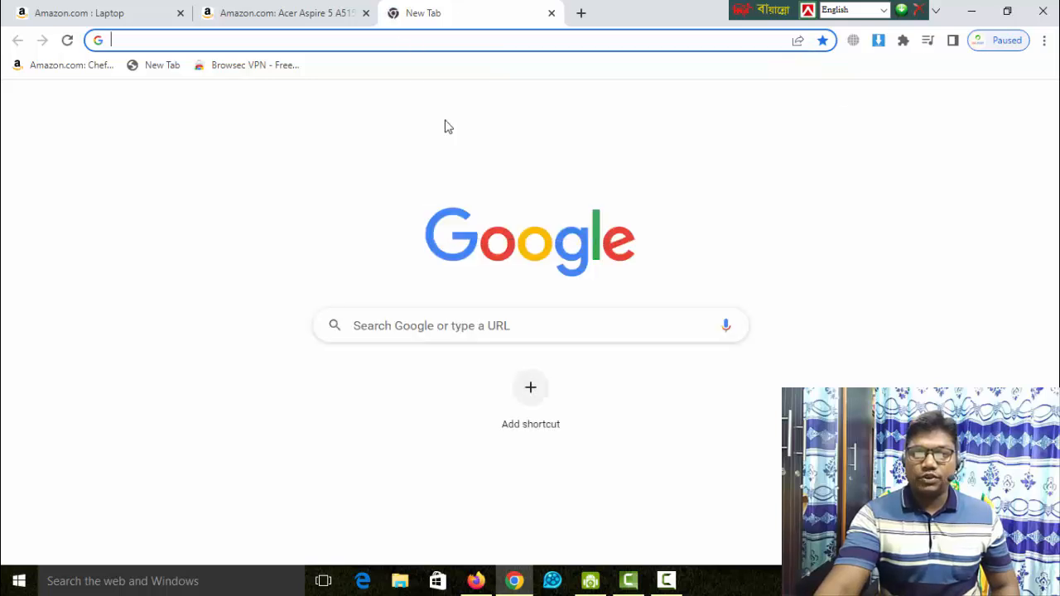
{"action": "key", "text": "ctrl+v"}
{"action": "key", "text": "Return"}
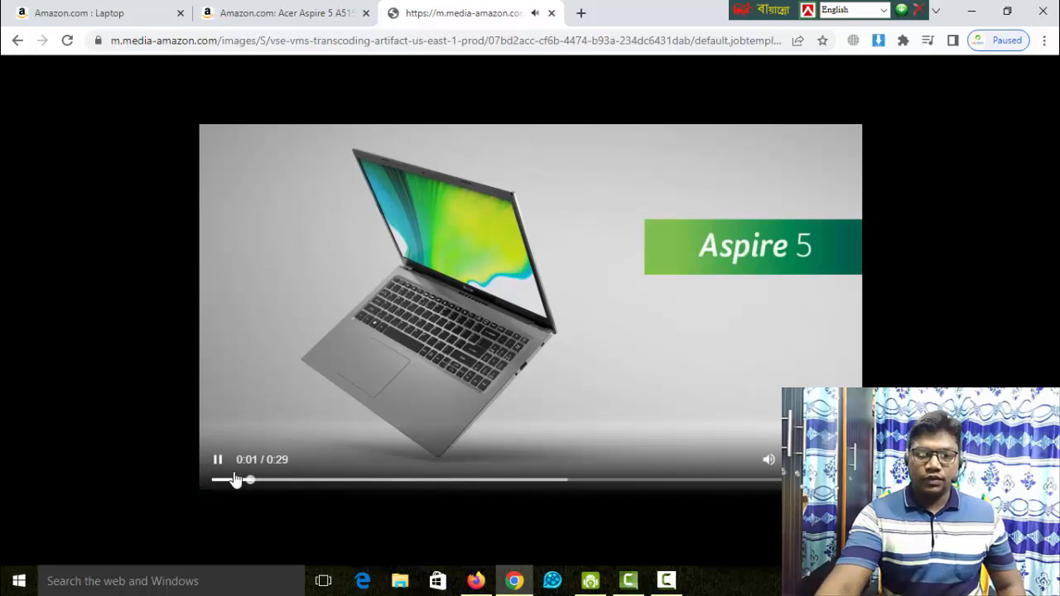
{"action": "left_click", "coordinate": [219, 460]}
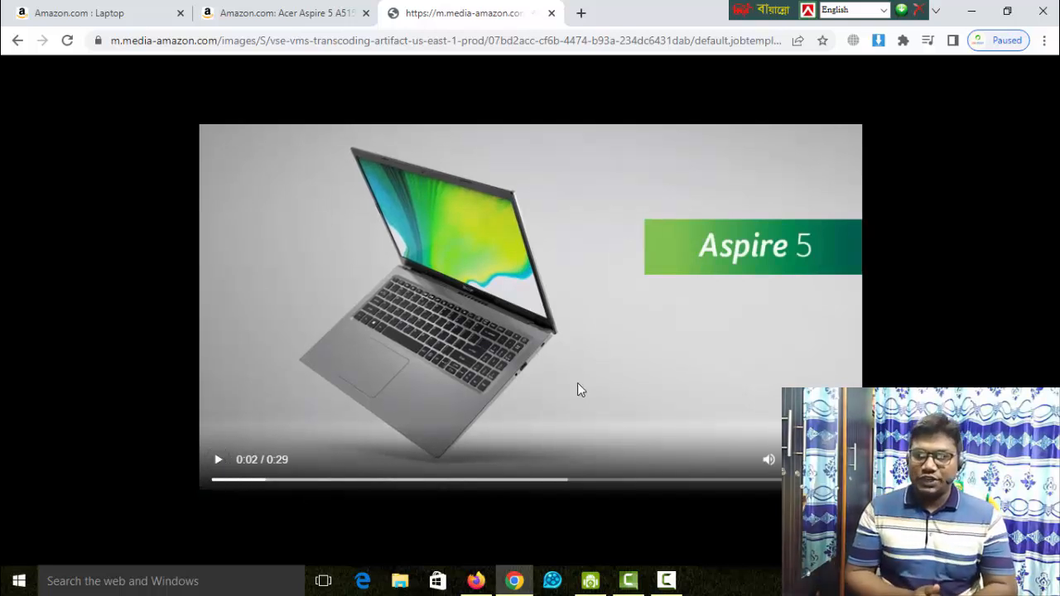
- Save the video as default.jobtemplate.mp4.480 in the Downloads folder and open the browser's downloads list
{"action": "right_click", "coordinate": [595, 209]}
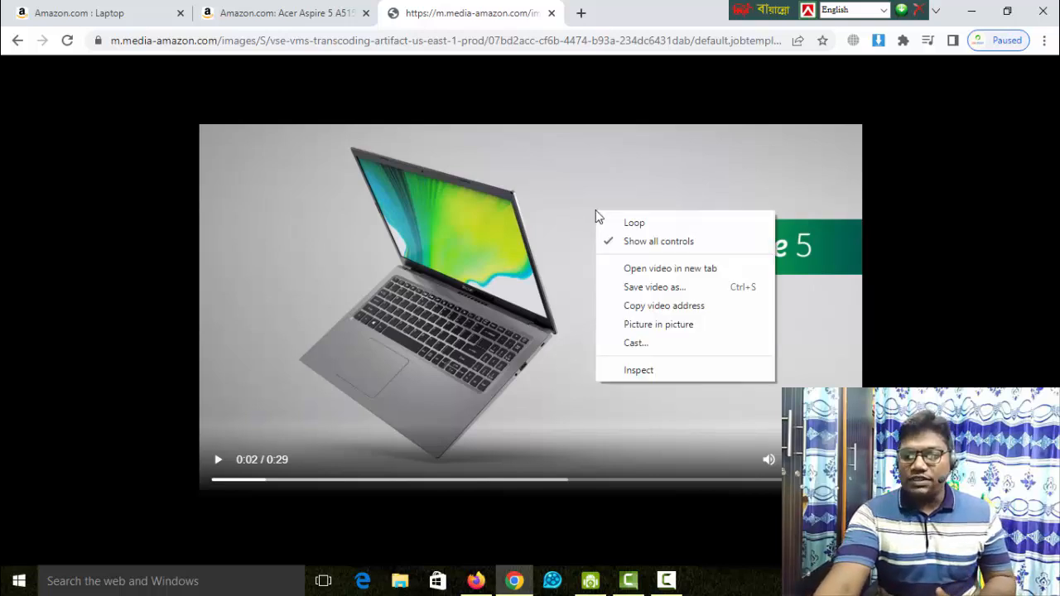
{"action": "left_click", "coordinate": [687, 290]}
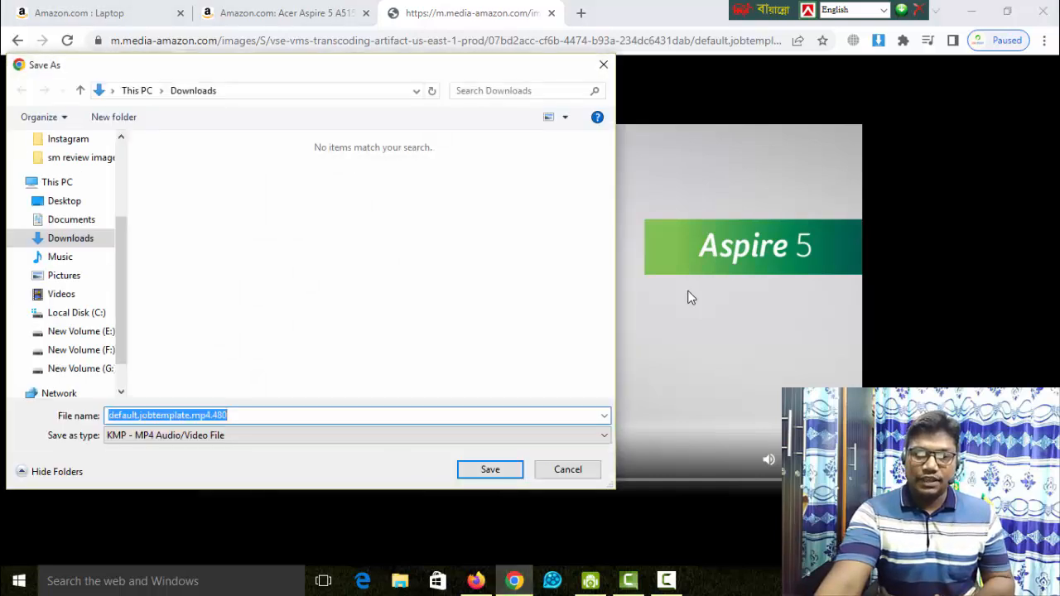
{"action": "left_click", "coordinate": [490, 470]}
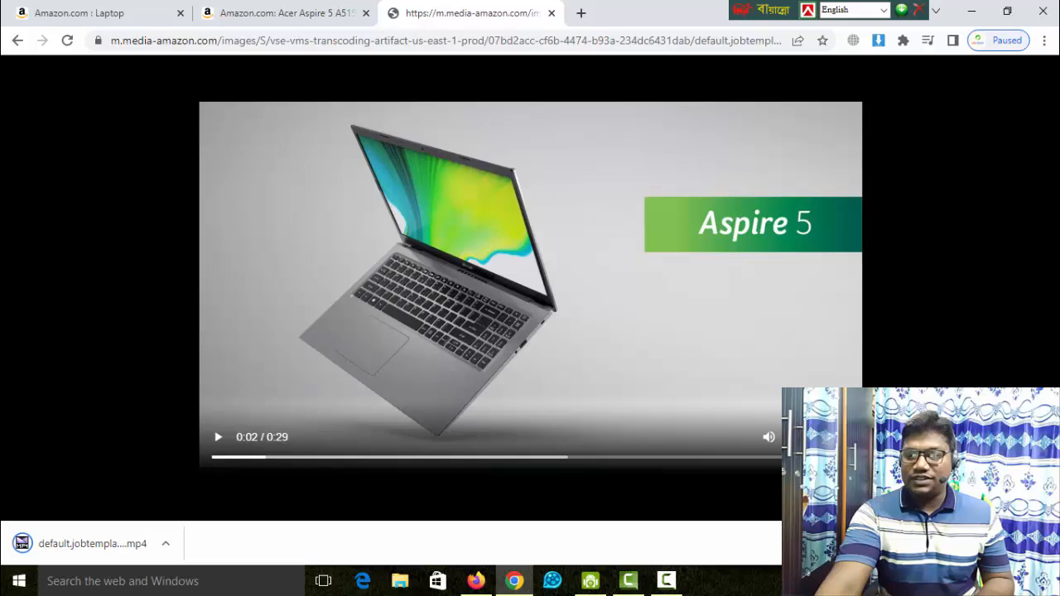
{"action": "key", "text": "ctrl+j"}
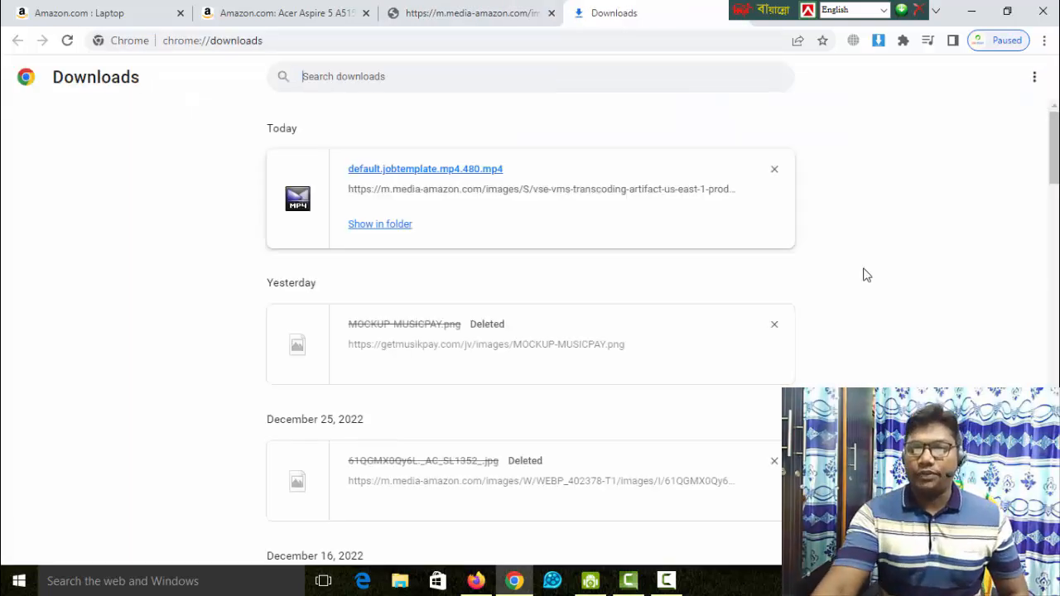
- Close the video and product tabs, and reopen the Acer Aspire 5 A515-56-32DK page from the laptop results in a new tab
{"action": "left_click", "coordinate": [551, 13]}
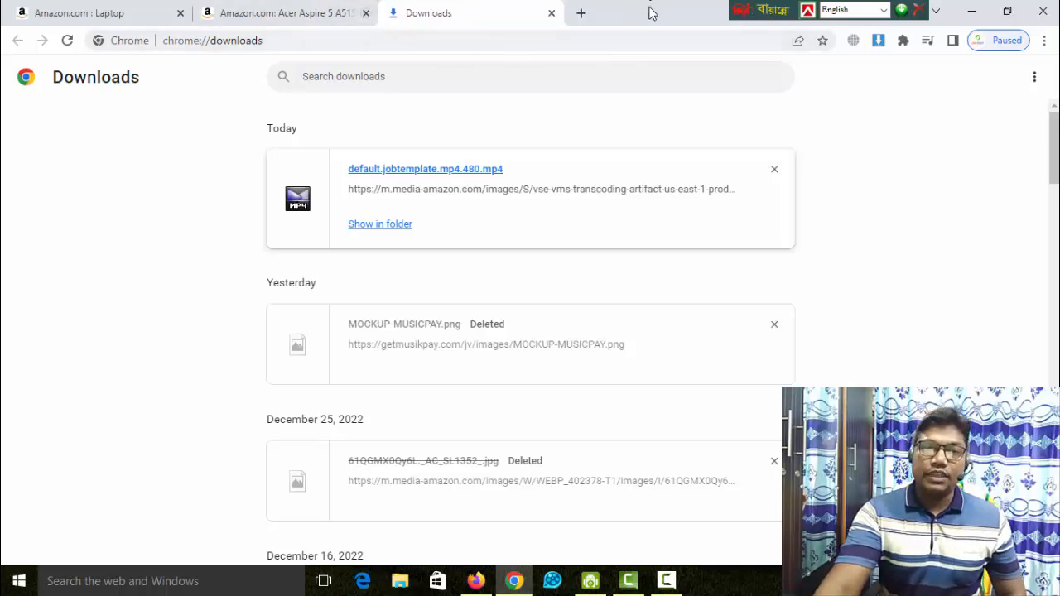
{"action": "left_click", "coordinate": [107, 15]}
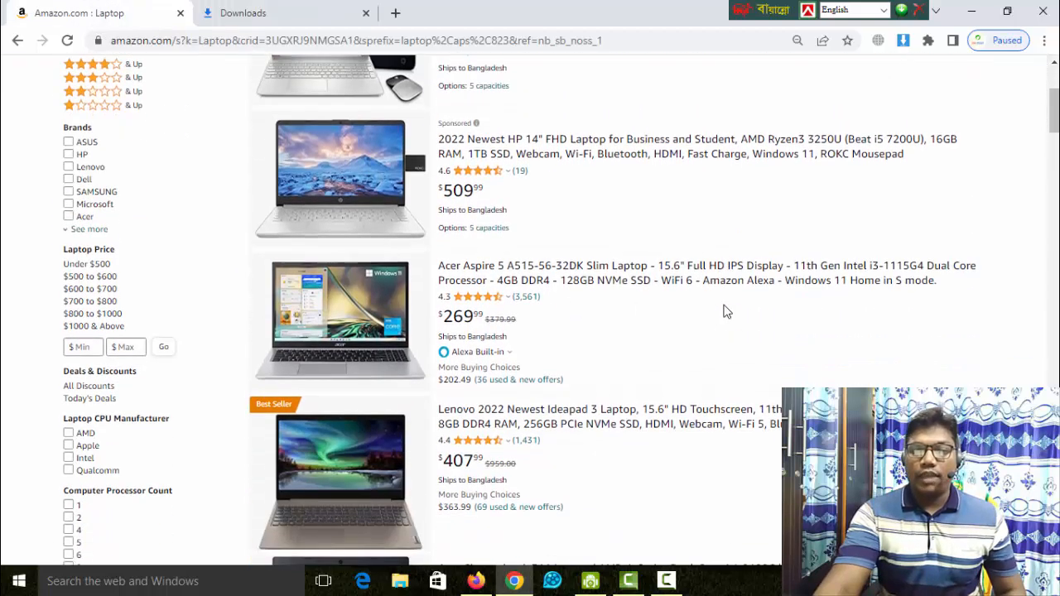
{"action": "middle_click", "coordinate": [645, 277]}
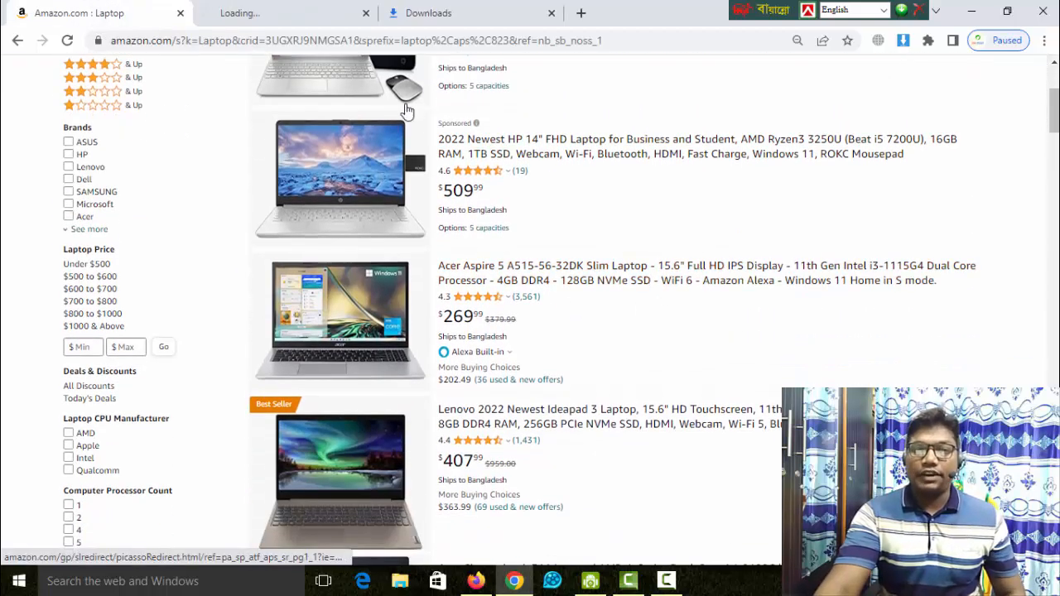
{"action": "left_click", "coordinate": [305, 18]}
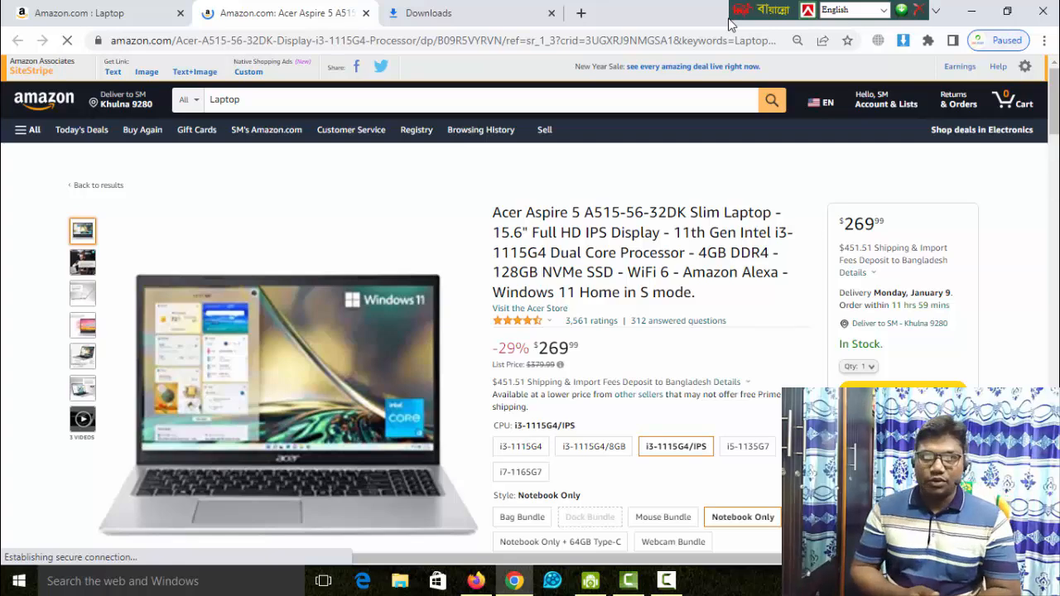
- Switch to Firefox and view the YouTube channel, a video description with its paid course link, and the Free Digital Marketing Boss landing page
{"action": "left_click", "coordinate": [485, 579]}
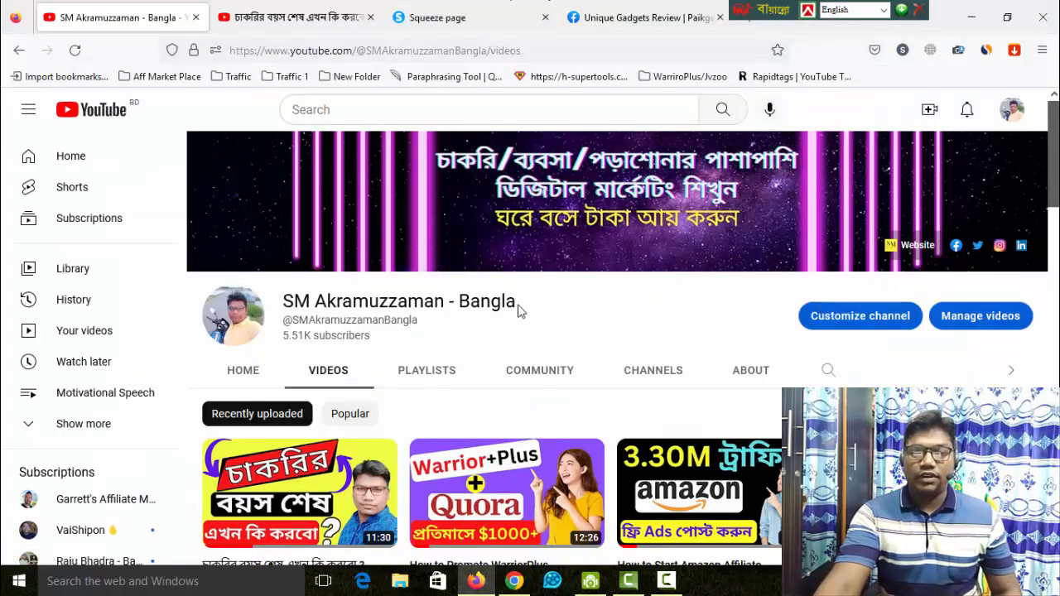
{"action": "left_click_drag", "start_coordinate": [520, 309], "coordinate": [280, 312]}
{"action": "left_click", "coordinate": [554, 309]}
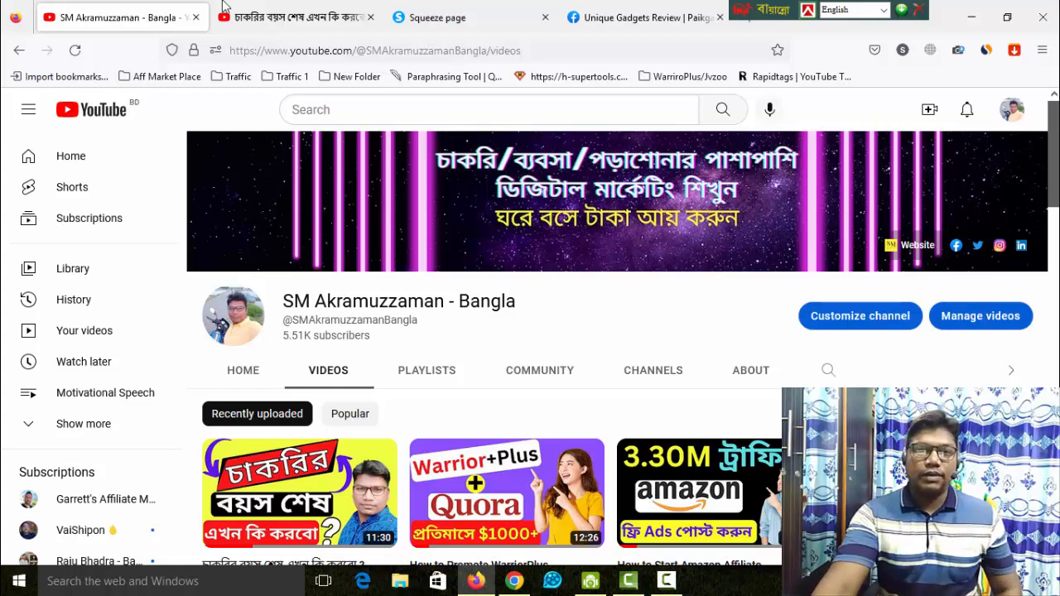
{"action": "left_click", "coordinate": [284, 17]}
{"action": "scroll", "coordinate": [607, 432], "scroll_direction": "down", "scroll_amount": 3}
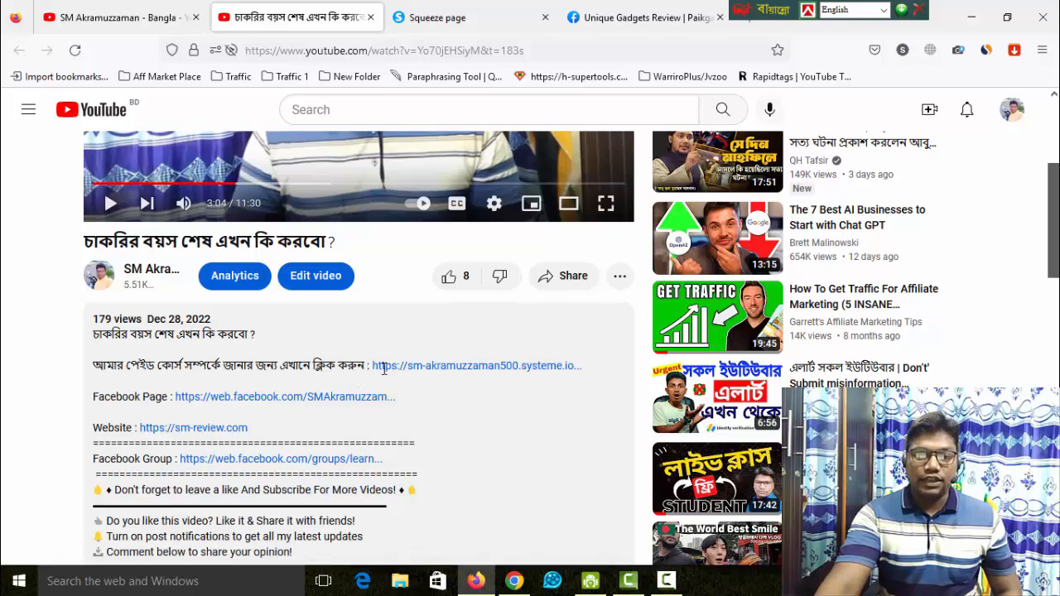
{"action": "left_click", "coordinate": [497, 14]}
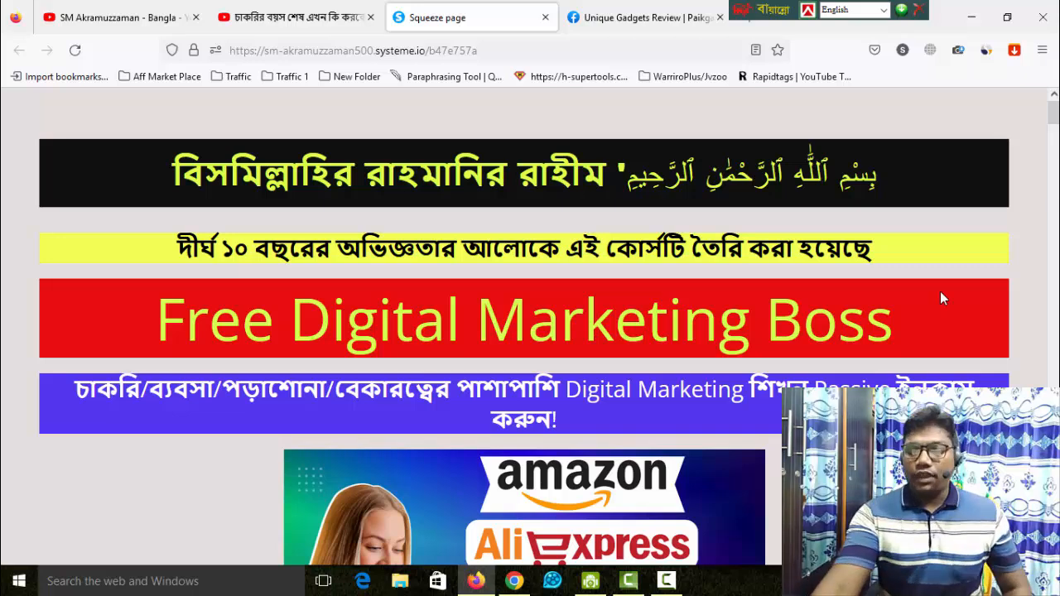
- View the Unique Gadgets Review Facebook page, looking over its cover, follower information and posts area
{"action": "left_click", "coordinate": [652, 19]}
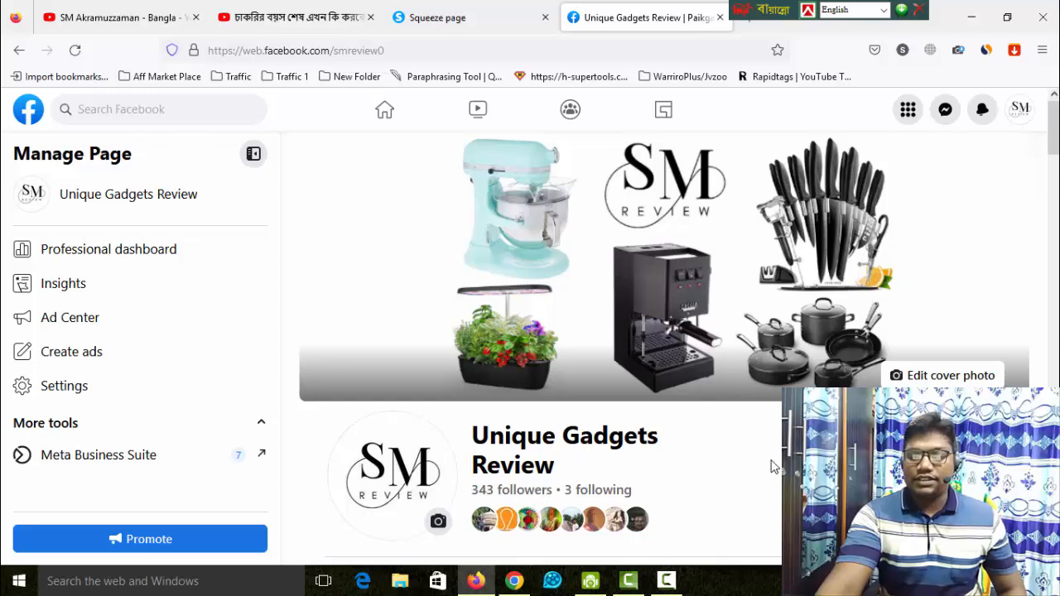
{"action": "scroll", "coordinate": [771, 462], "scroll_direction": "down", "scroll_amount": 4}
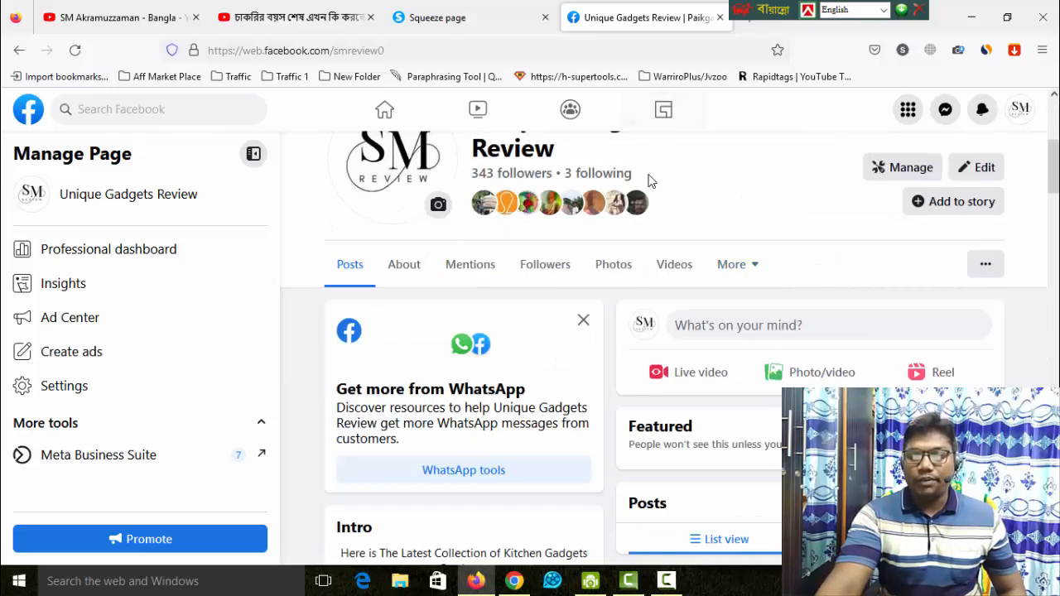
{"action": "left_click_drag", "start_coordinate": [643, 175], "coordinate": [572, 178]}
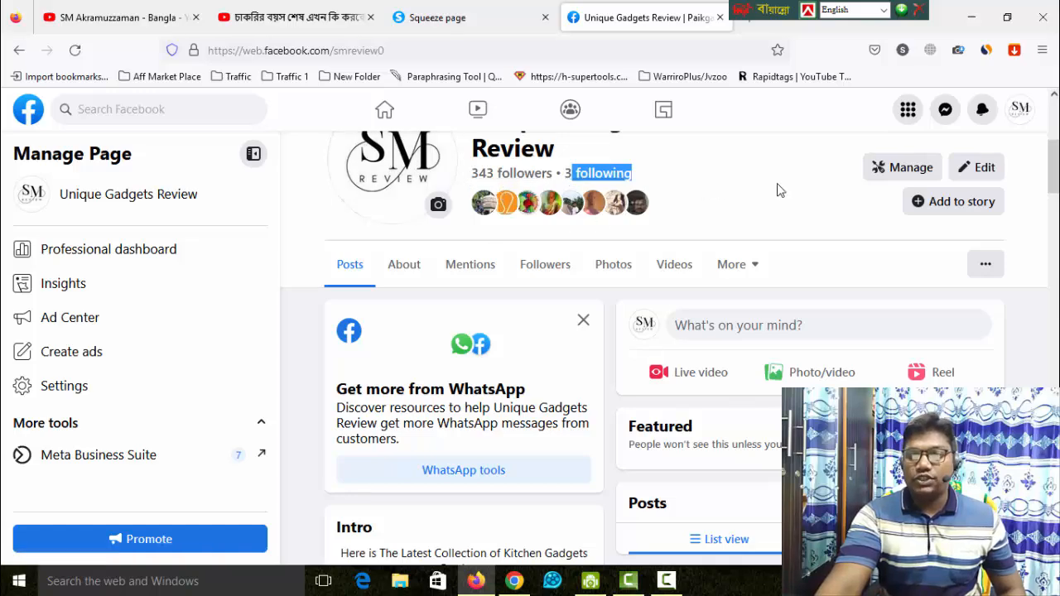
{"action": "scroll", "coordinate": [1022, 319], "scroll_direction": "up", "scroll_amount": 4}
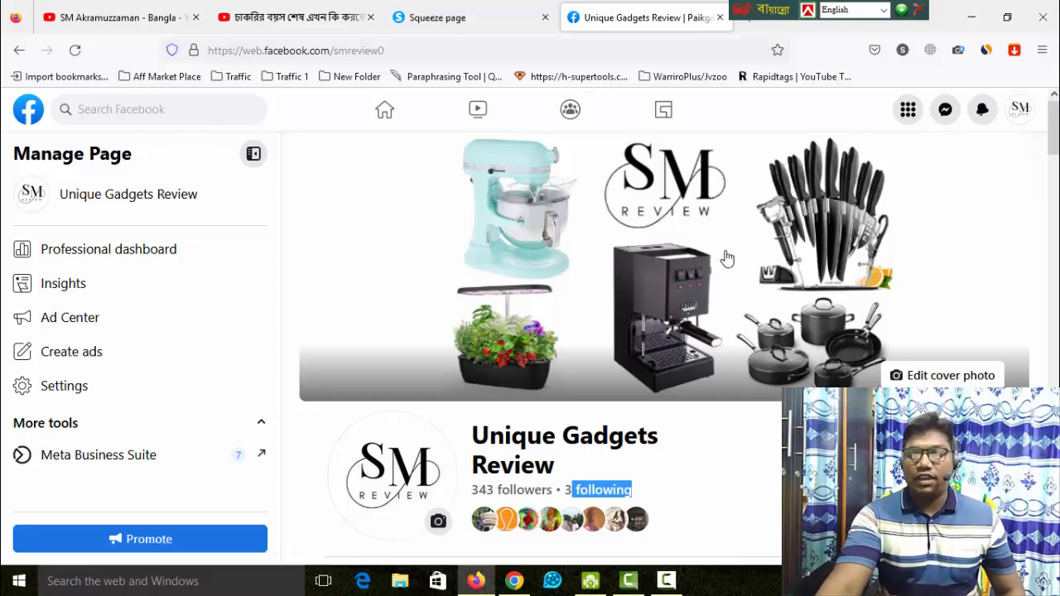
{"action": "scroll", "coordinate": [724, 260], "scroll_direction": "down", "scroll_amount": 5}
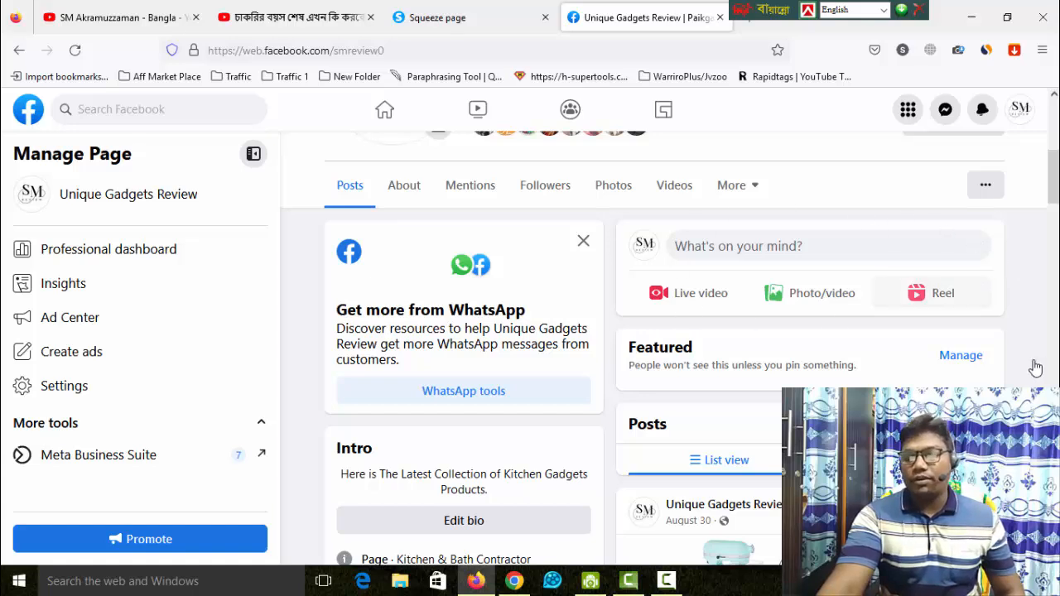
- Start a photo/video post on the Unique Gadgets Review page with Public as the default audience
{"action": "left_click", "coordinate": [829, 301]}
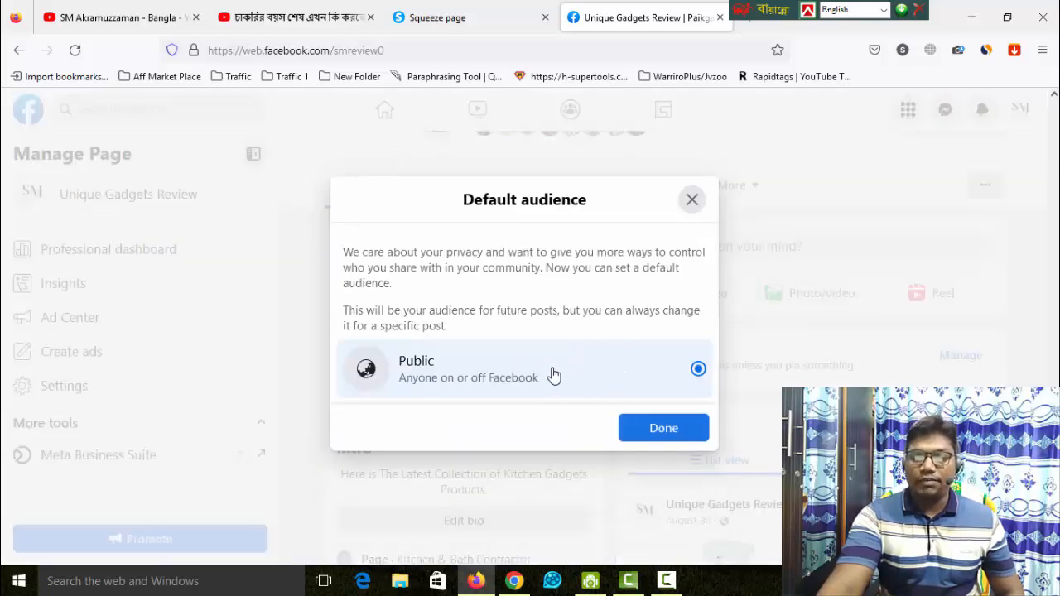
{"action": "left_click", "coordinate": [663, 428]}
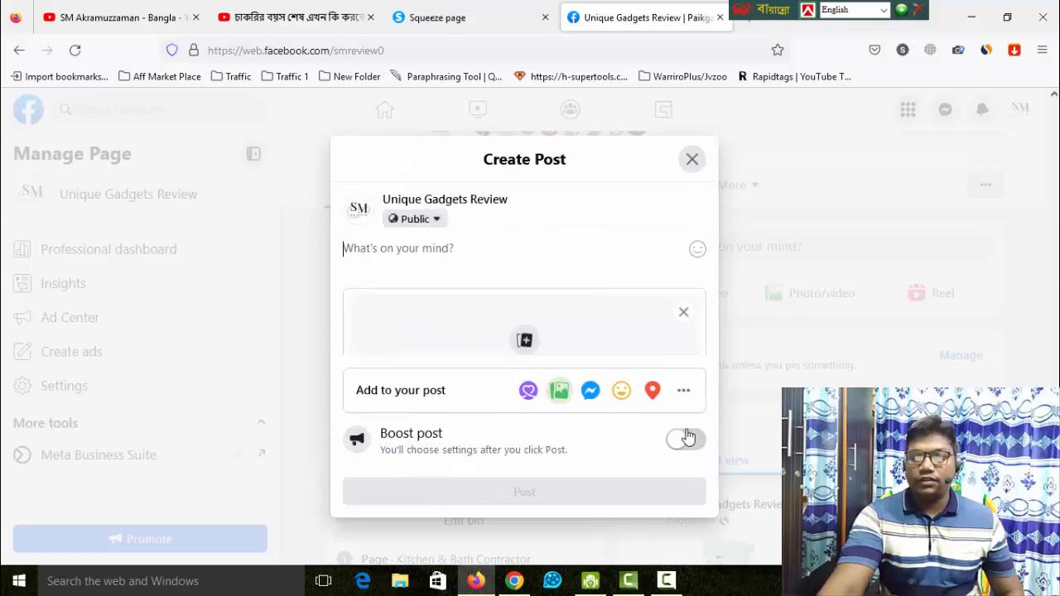
{"action": "scroll", "coordinate": [614, 358], "scroll_direction": "down", "scroll_amount": 1}
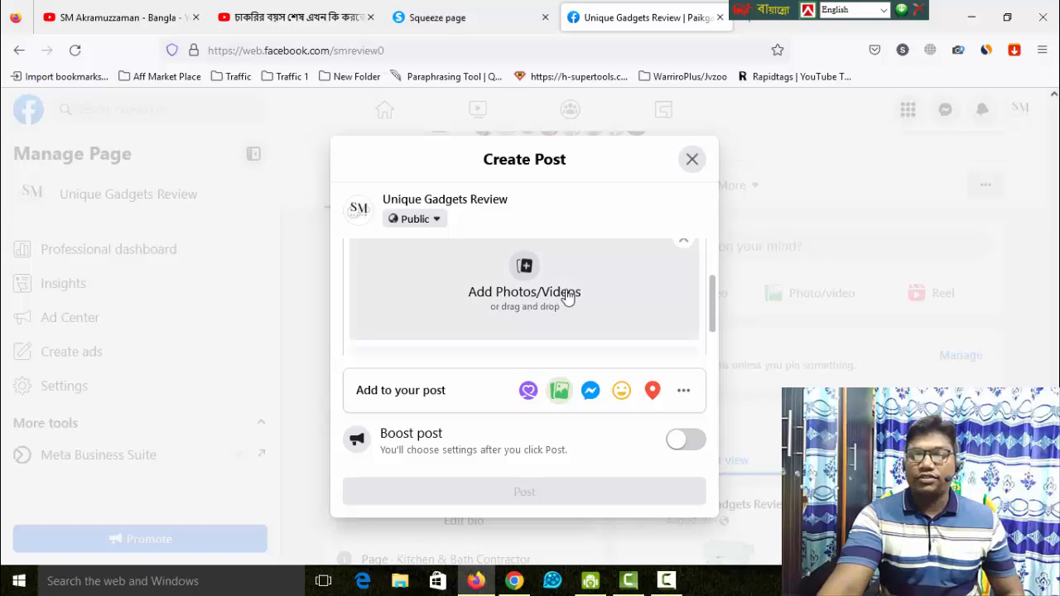
- Attach the video default.jobtemplate.mp4.480 from the Downloads folder to the Facebook post
{"action": "left_click", "coordinate": [528, 270]}
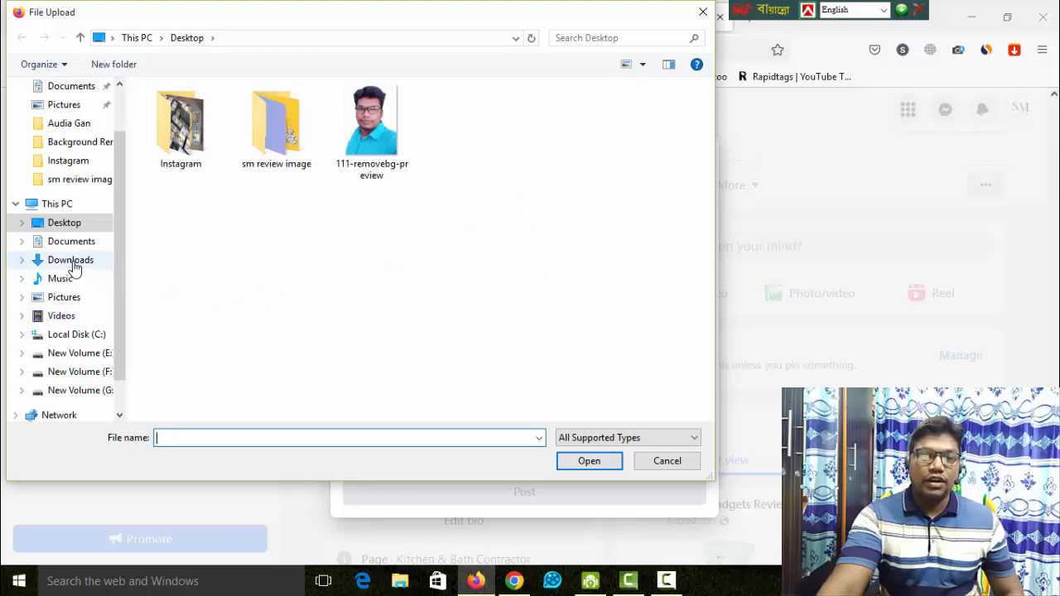
{"action": "left_click", "coordinate": [71, 262]}
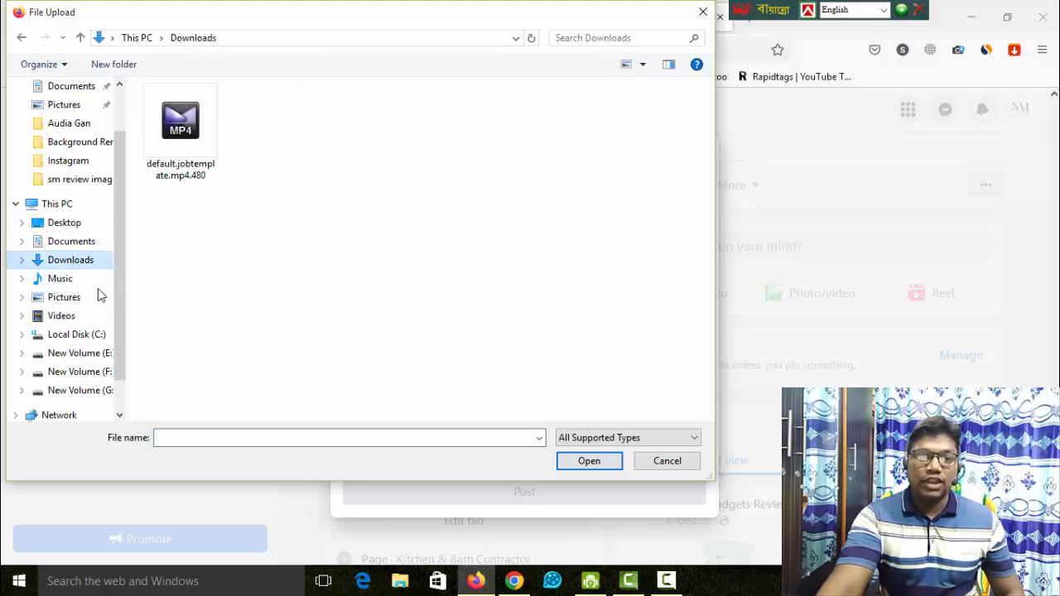
{"action": "left_click", "coordinate": [180, 129]}
{"action": "left_click", "coordinate": [590, 461]}
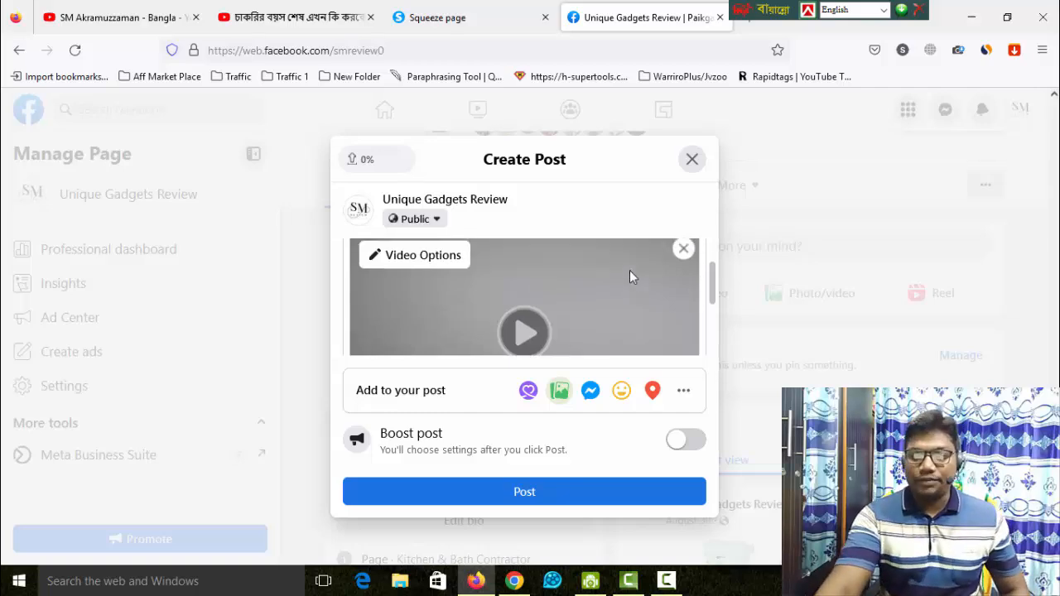
{"action": "scroll", "coordinate": [629, 276], "scroll_direction": "up", "scroll_amount": 2}
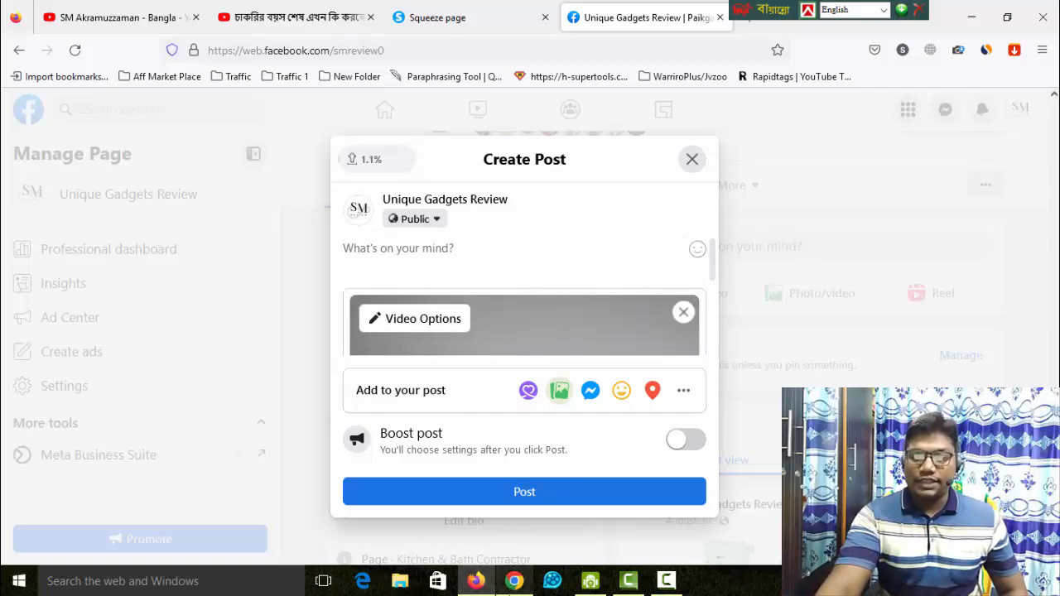
- Switch to Chrome, go to sites.google.com in a new tab, and open the Laptop 2023 site for editing
{"action": "left_click", "coordinate": [514, 581]}
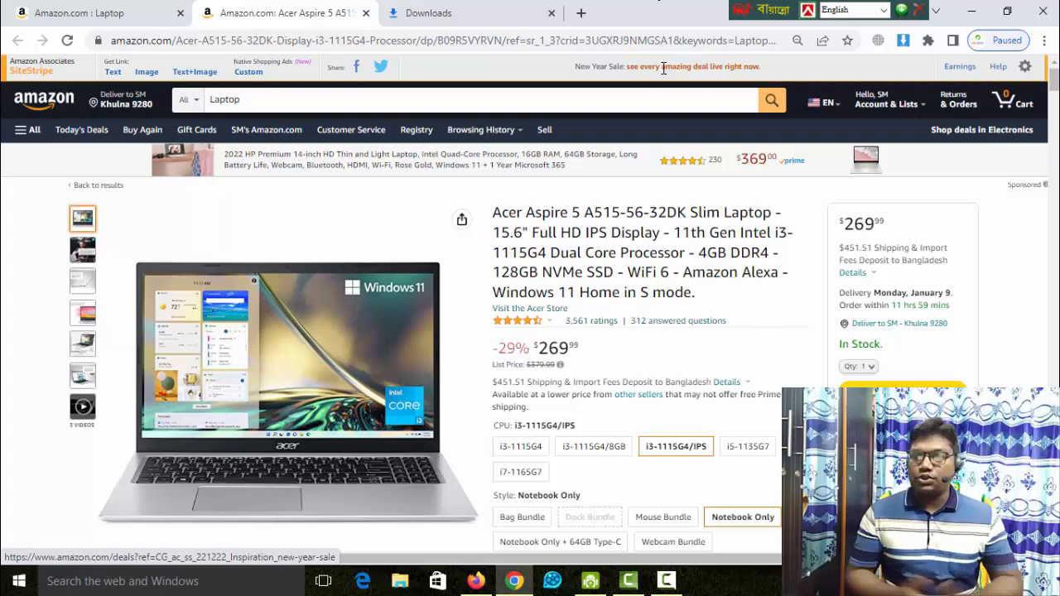
{"action": "left_click", "coordinate": [582, 13]}
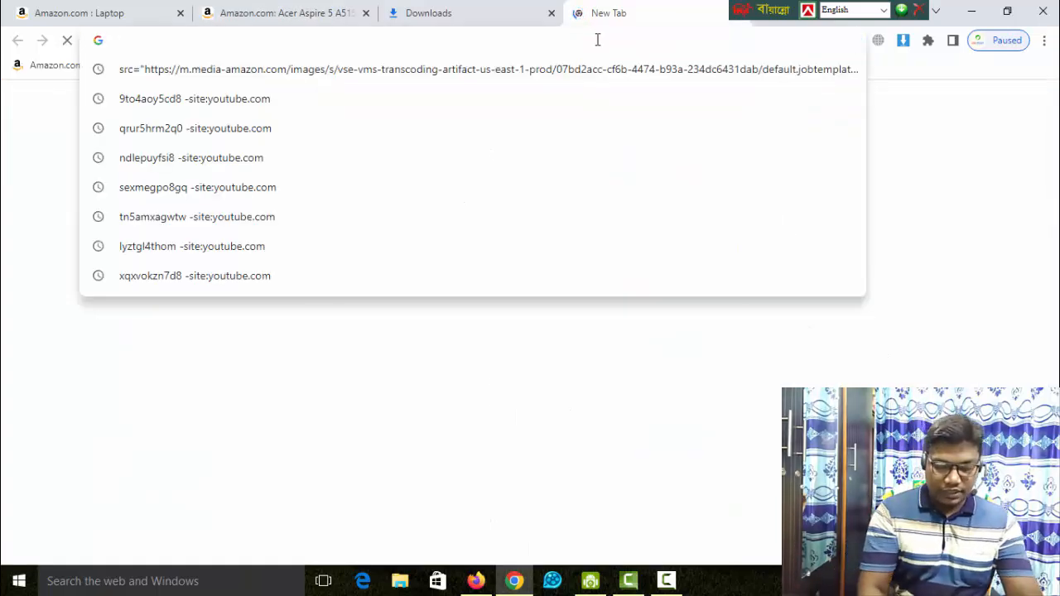
{"action": "type", "text": "sites.google.com"}
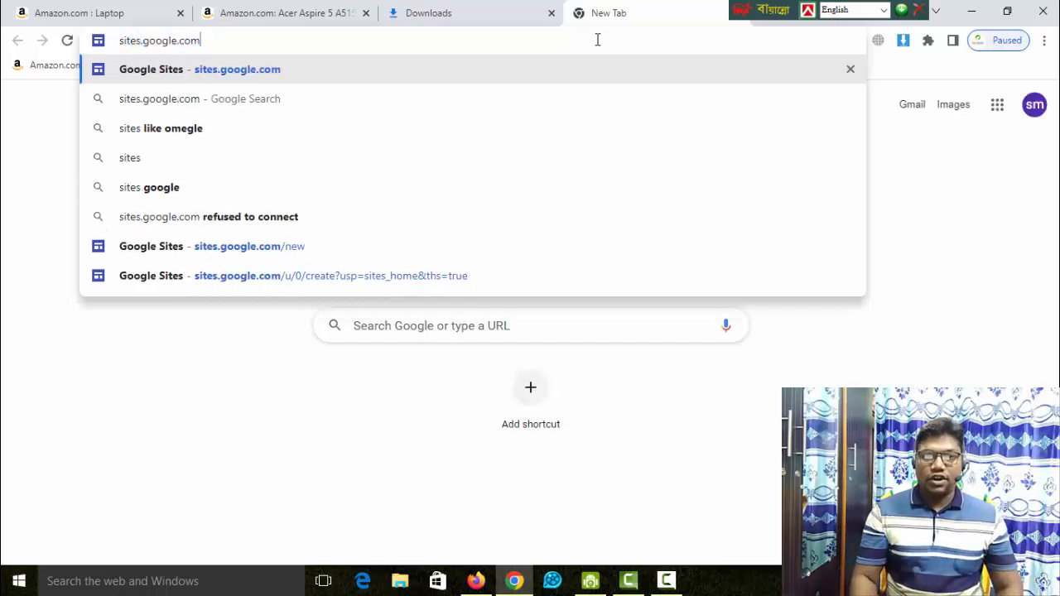
{"action": "key", "text": "Return"}
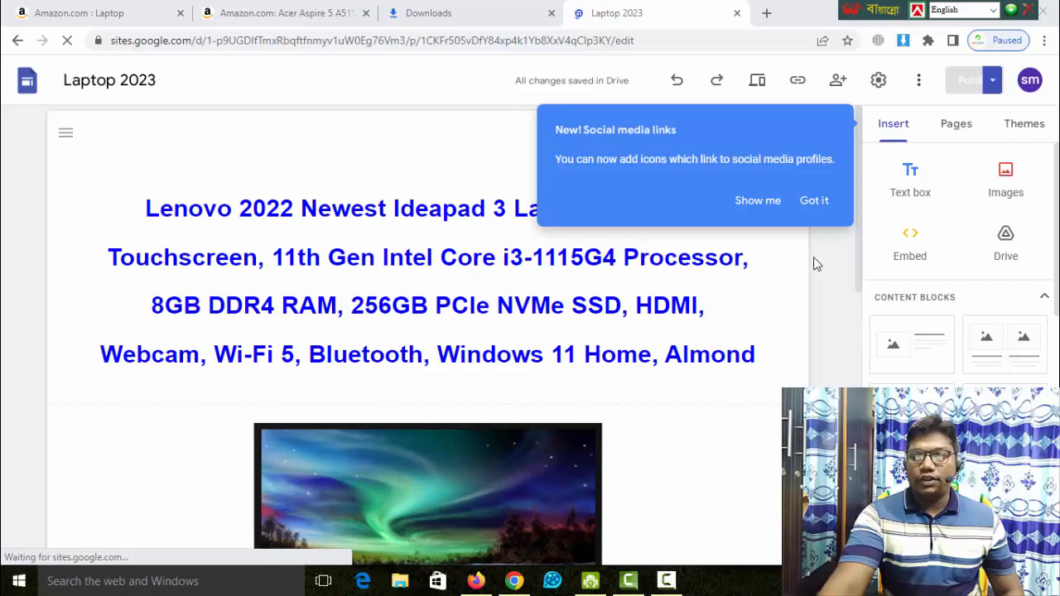
{"action": "left_click", "coordinate": [820, 255]}
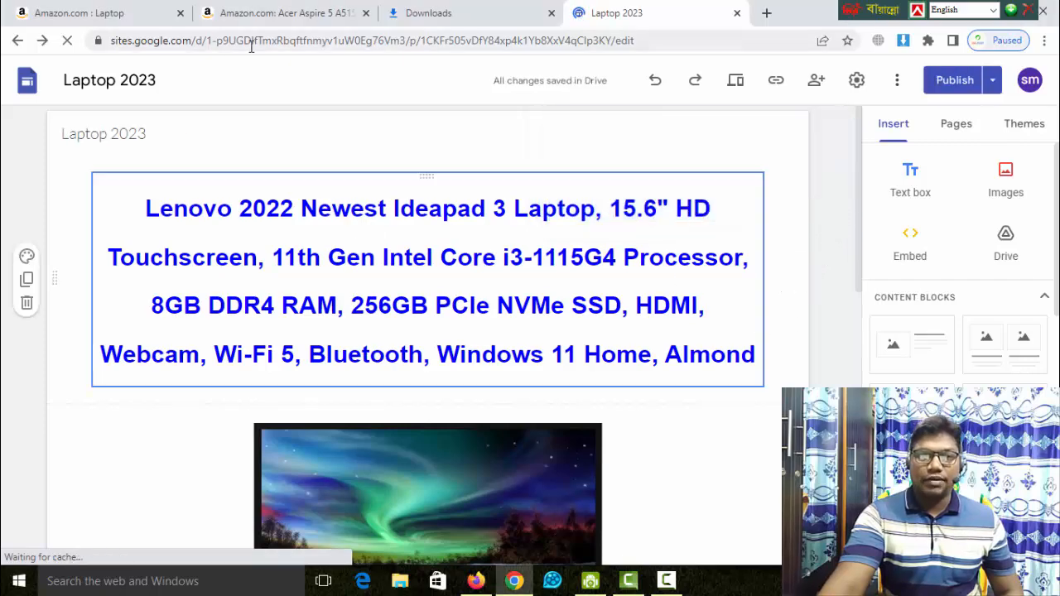
- Examine the Laptop 2023 page's title, image and item description, and the matching sections of the Acer Aspire 5 Amazon listing
{"action": "left_click", "coordinate": [284, 13]}
{"action": "left_click", "coordinate": [645, 15]}
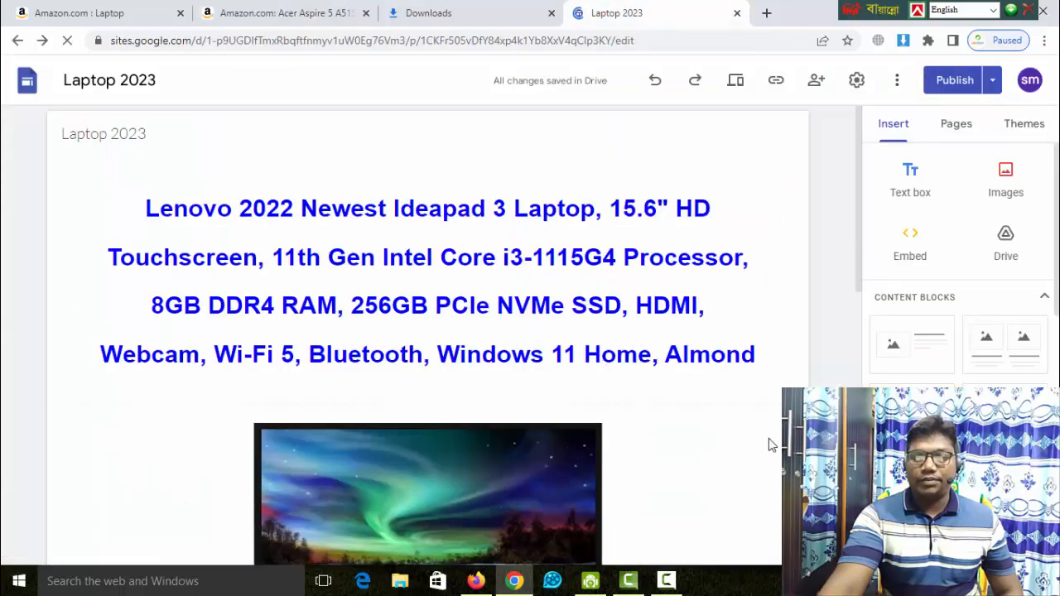
{"action": "scroll", "coordinate": [773, 446], "scroll_direction": "down", "scroll_amount": 3}
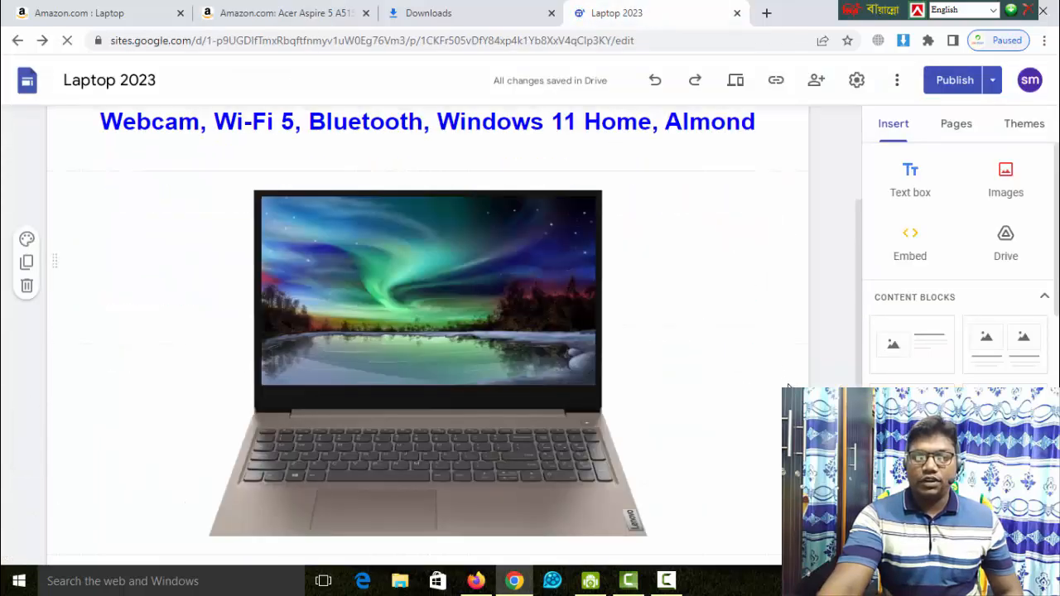
{"action": "scroll", "coordinate": [783, 383], "scroll_direction": "down", "scroll_amount": 4}
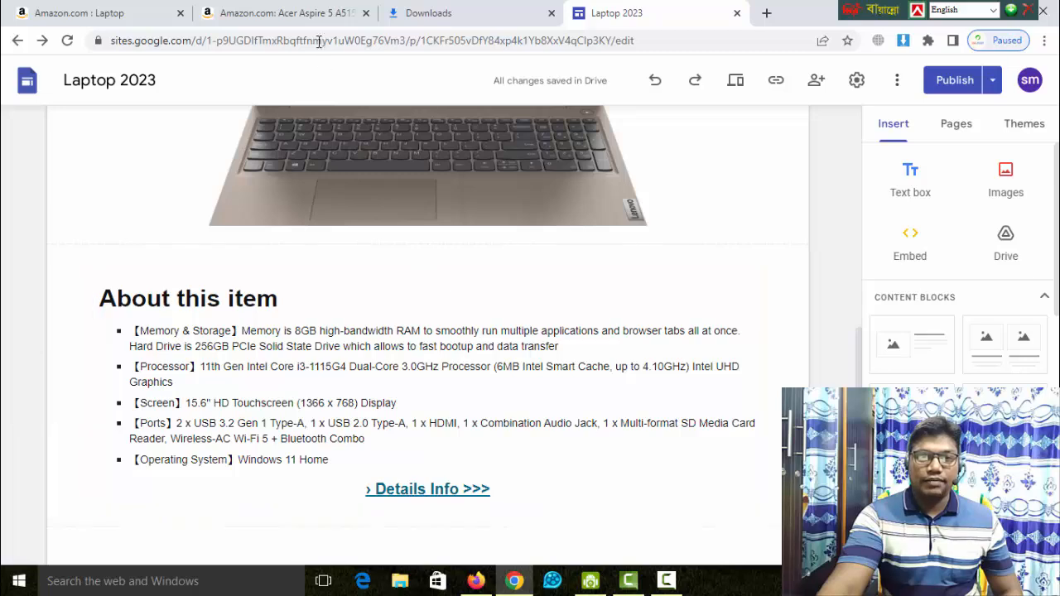
{"action": "left_click", "coordinate": [284, 14]}
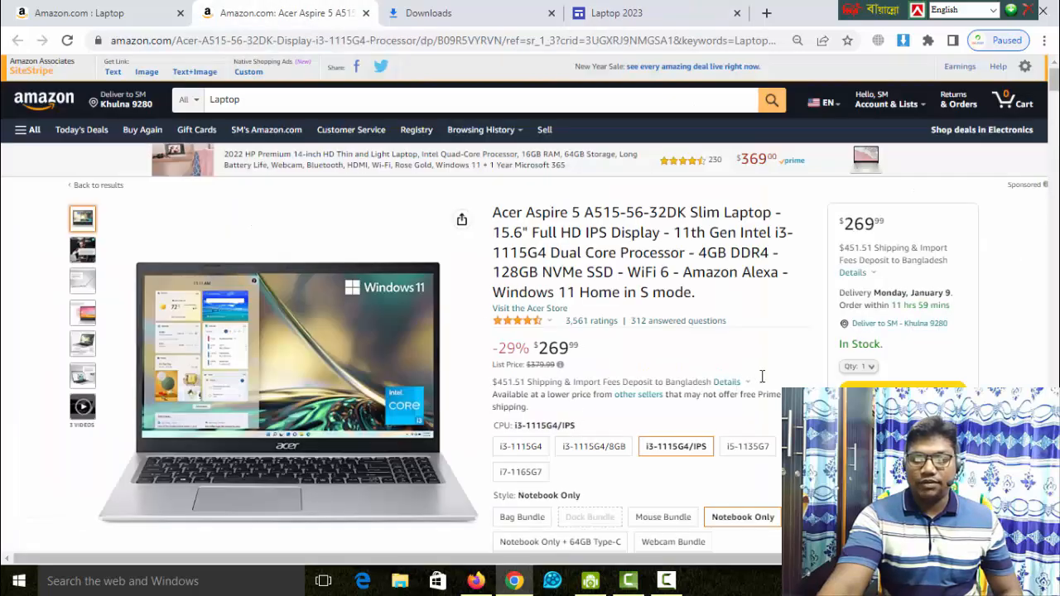
{"action": "scroll", "coordinate": [762, 376], "scroll_direction": "down", "scroll_amount": 5}
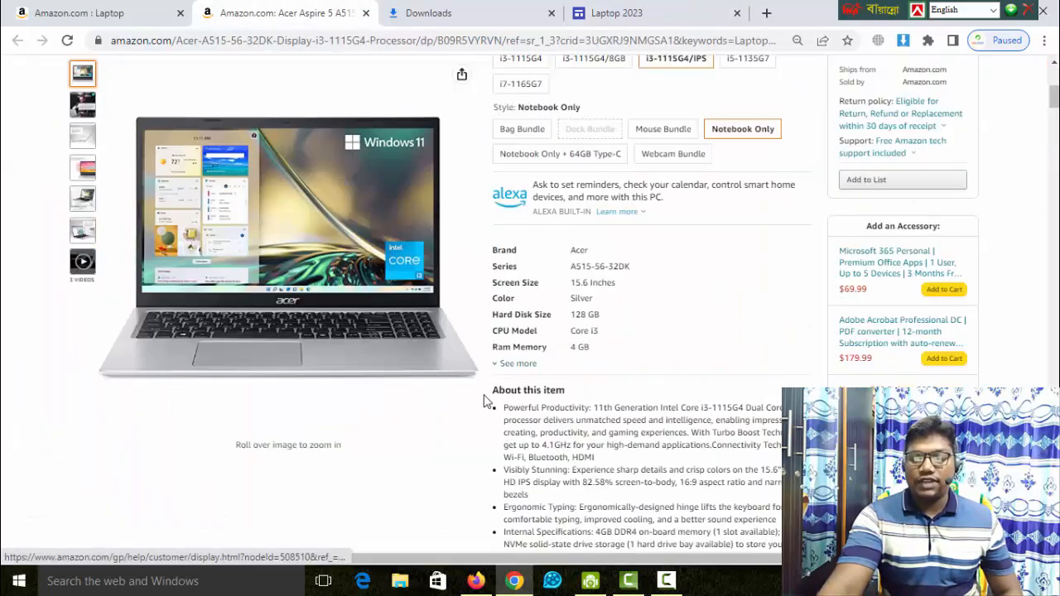
{"action": "scroll", "coordinate": [699, 404], "scroll_direction": "down", "scroll_amount": 3}
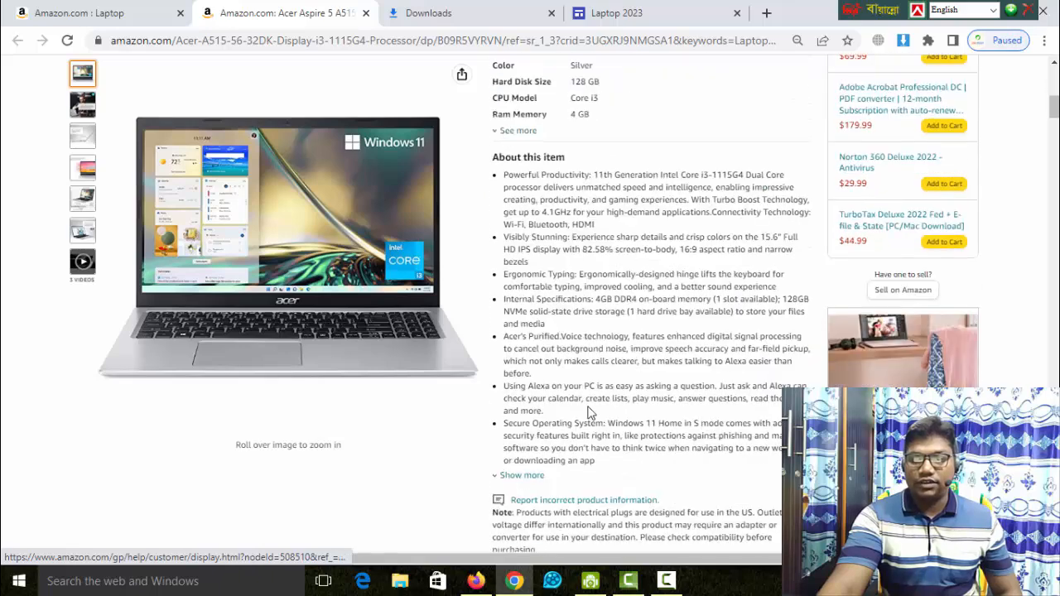
{"action": "scroll", "coordinate": [615, 287], "scroll_direction": "up", "scroll_amount": 8}
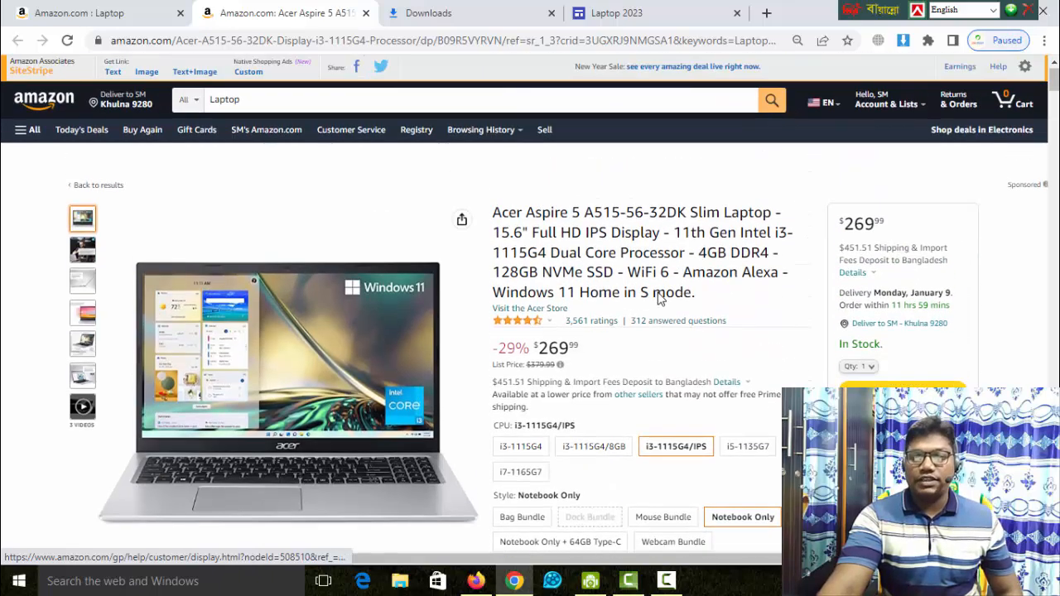
- Copy the full Acer Aspire 5 A515-56-32DK product title from the Amazon listing
{"action": "left_click_drag", "start_coordinate": [694, 292], "coordinate": [493, 213]}
{"action": "right_click", "coordinate": [519, 213]}
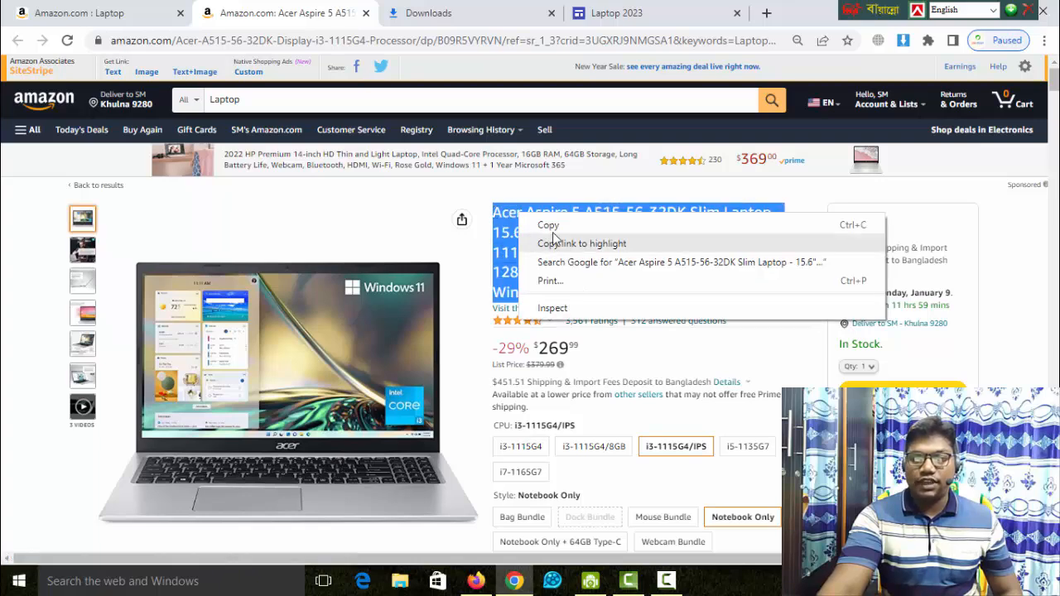
{"action": "left_click", "coordinate": [551, 226]}
- Replace the Lenovo title on the Laptop 2023 site with the copied Acer Aspire 5 title and remove the extra blank line
{"action": "left_click", "coordinate": [617, 14]}
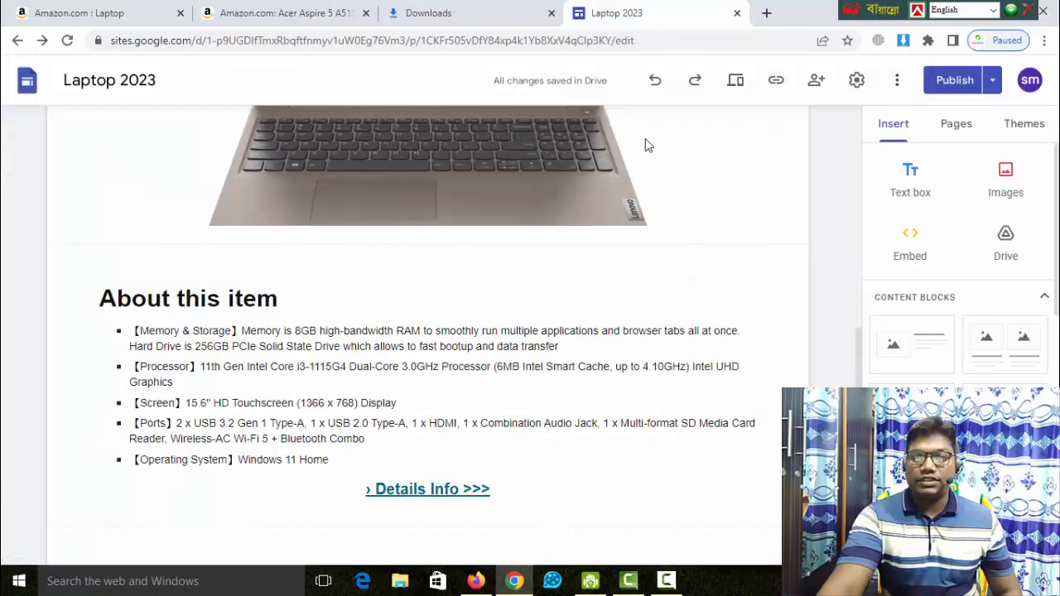
{"action": "scroll", "coordinate": [632, 410], "scroll_direction": "up", "scroll_amount": 6}
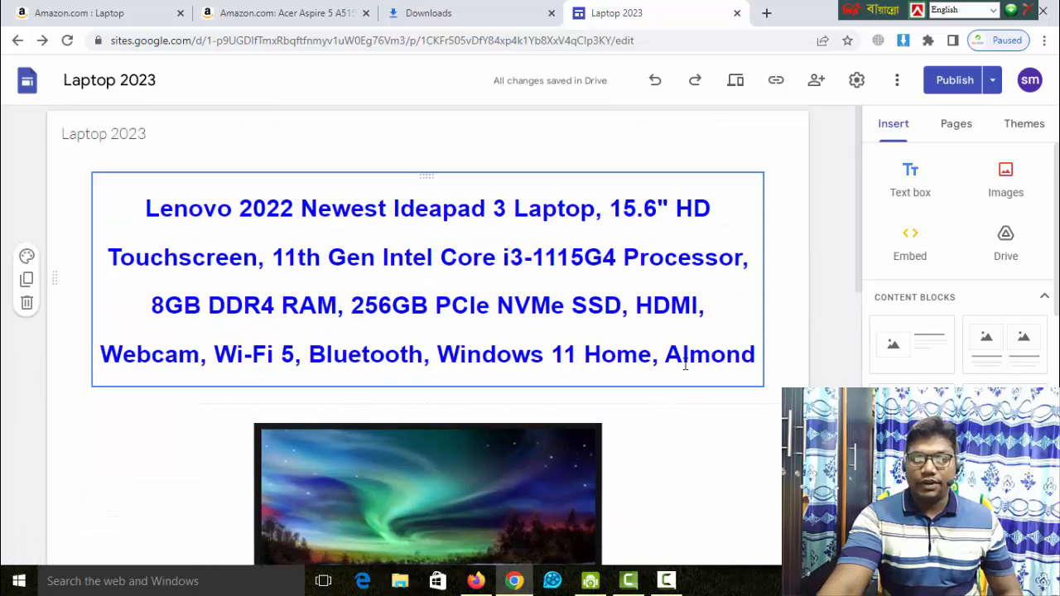
{"action": "double_click", "coordinate": [719, 358]}
{"action": "left_click", "coordinate": [752, 357]}
{"action": "left_click_drag", "start_coordinate": [753, 354], "coordinate": [176, 217]}
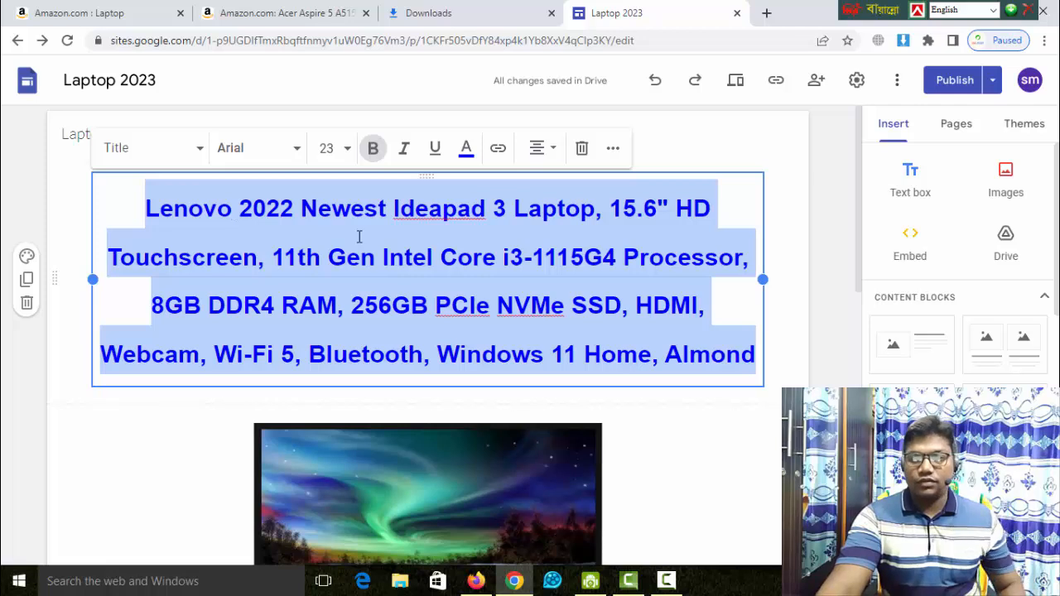
{"action": "key", "text": "ctrl+v"}
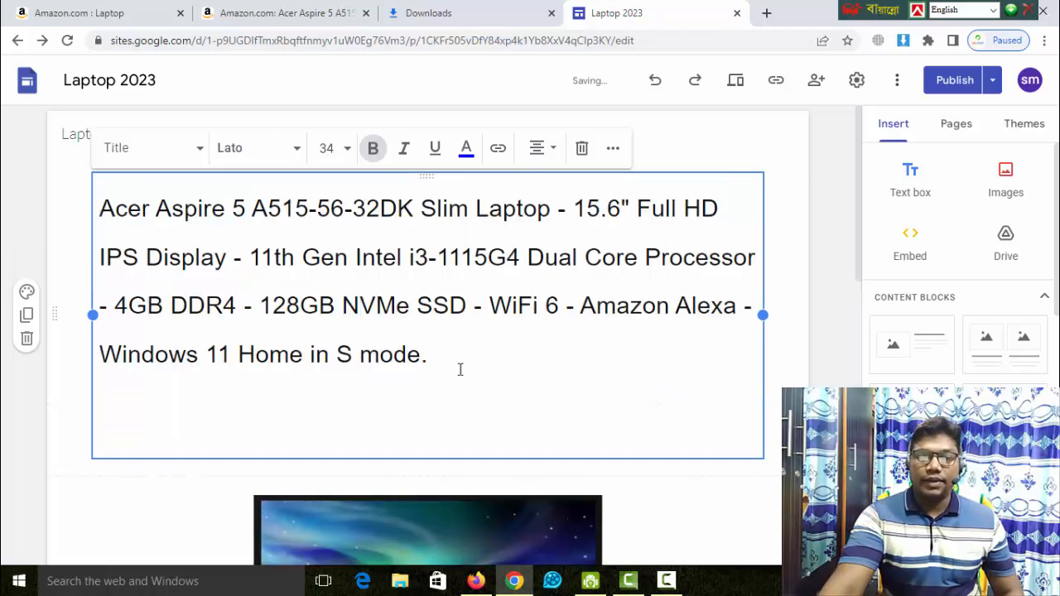
{"action": "key", "text": "BackSpace"}
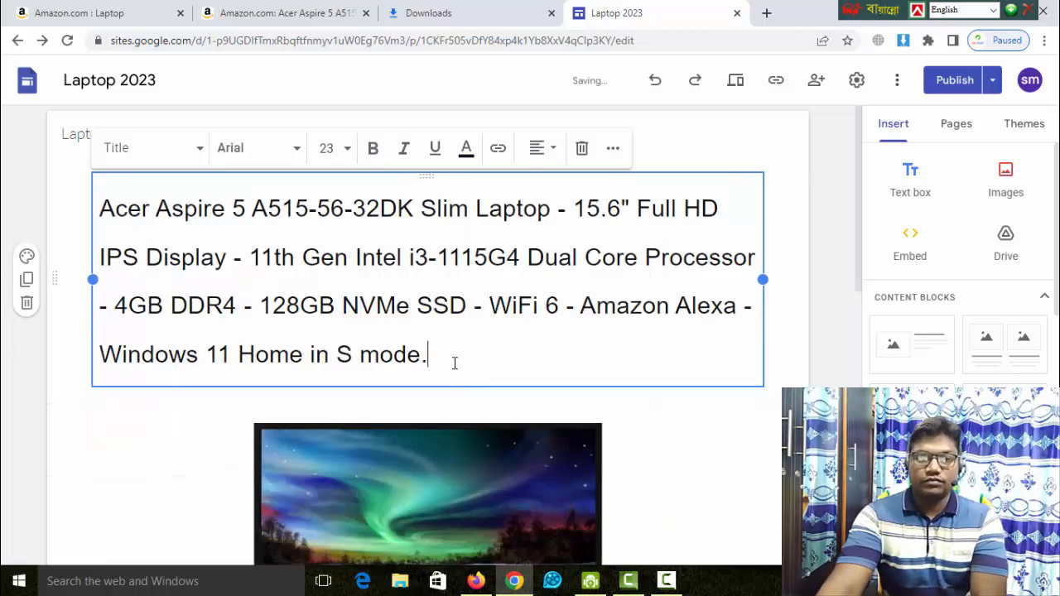
- Center the Acer Aspire 5 title and format it in bold blue text
{"action": "left_click", "coordinate": [538, 149]}
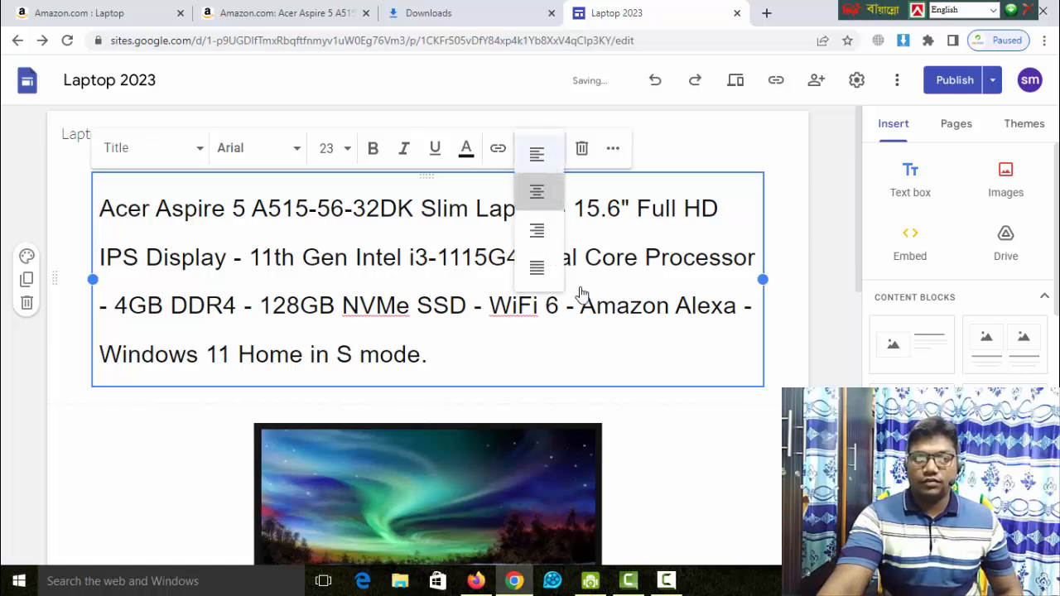
{"action": "left_click", "coordinate": [434, 350]}
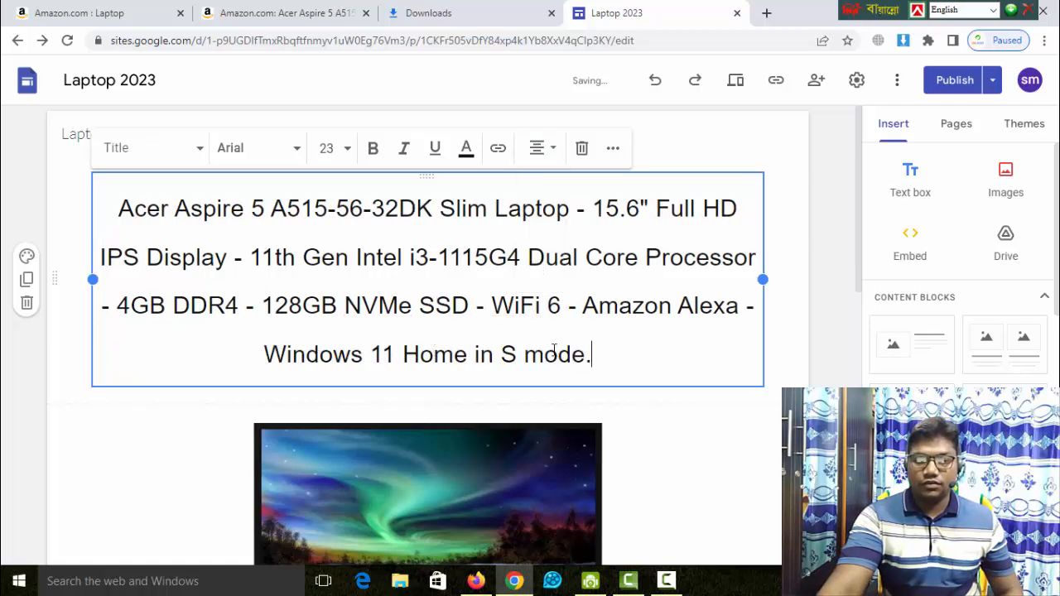
{"action": "left_click_drag", "start_coordinate": [593, 354], "coordinate": [114, 214]}
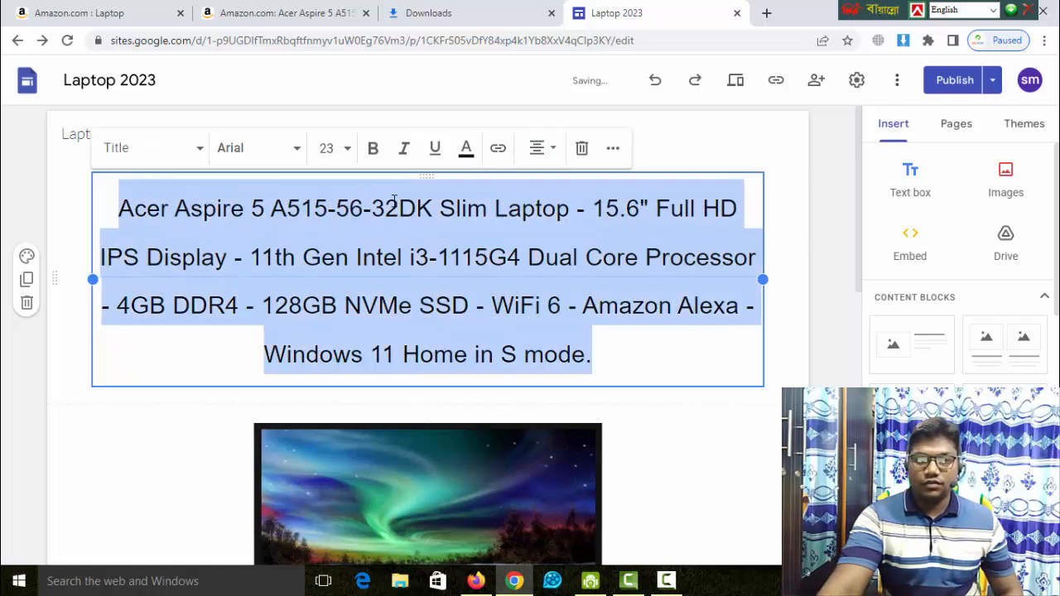
{"action": "left_click", "coordinate": [467, 156]}
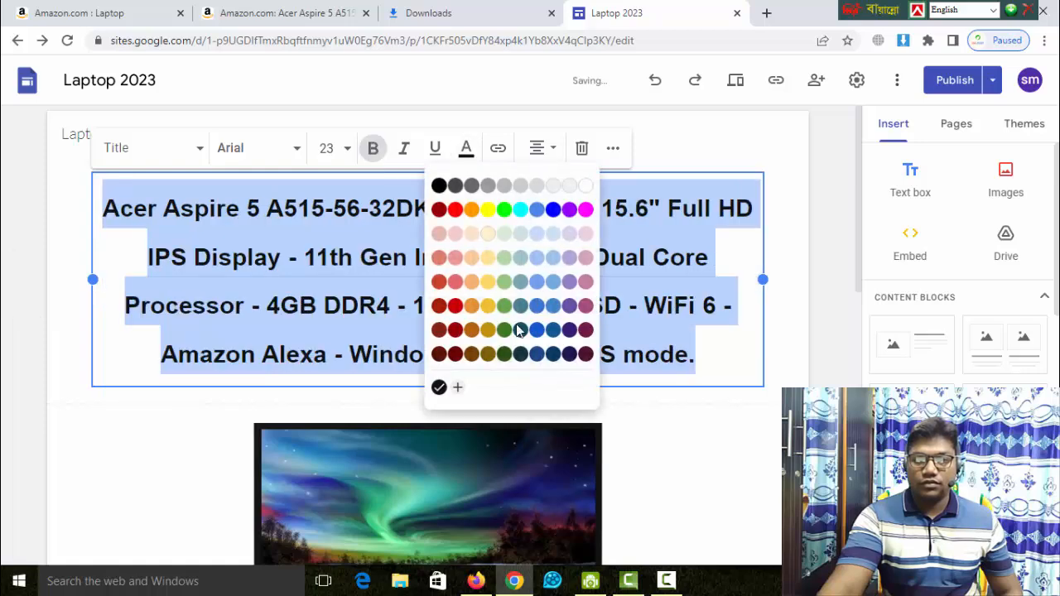
{"action": "left_click", "coordinate": [553, 213]}
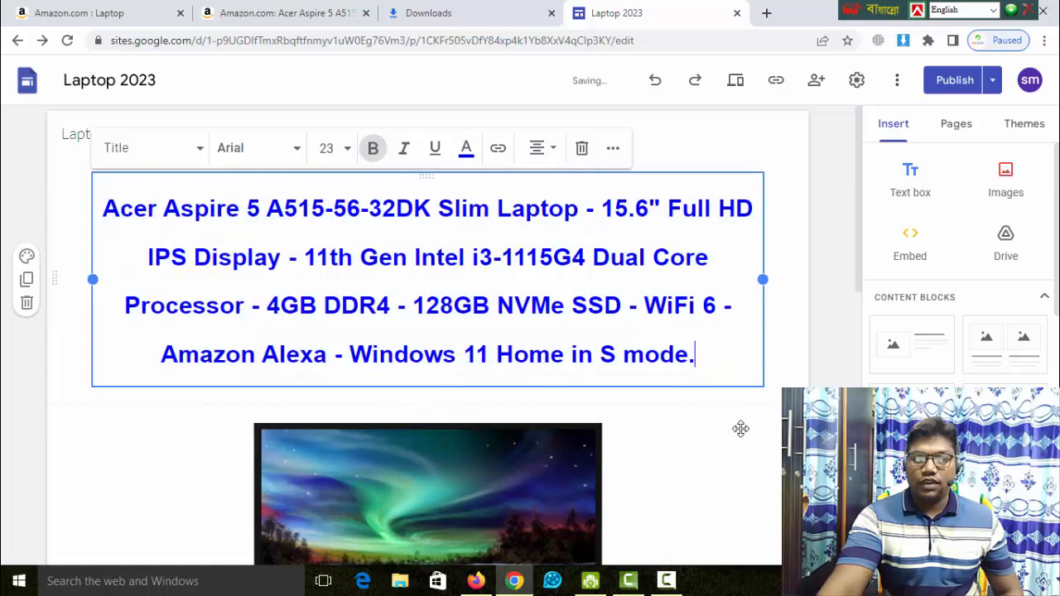
- Copy all the "About this item" bullet points from the Acer Aspire 5 Amazon listing
{"action": "scroll", "coordinate": [454, 487], "scroll_direction": "down", "scroll_amount": 1}
{"action": "scroll", "coordinate": [453, 487], "scroll_direction": "down", "scroll_amount": 5}
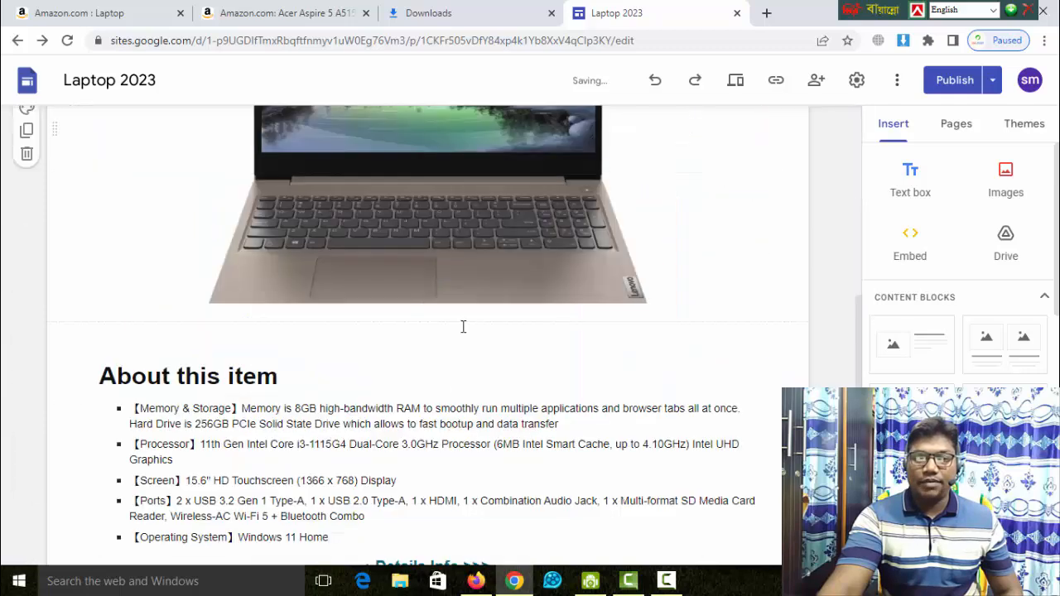
{"action": "scroll", "coordinate": [393, 248], "scroll_direction": "up", "scroll_amount": 2}
{"action": "scroll", "coordinate": [812, 359], "scroll_direction": "down", "scroll_amount": 3}
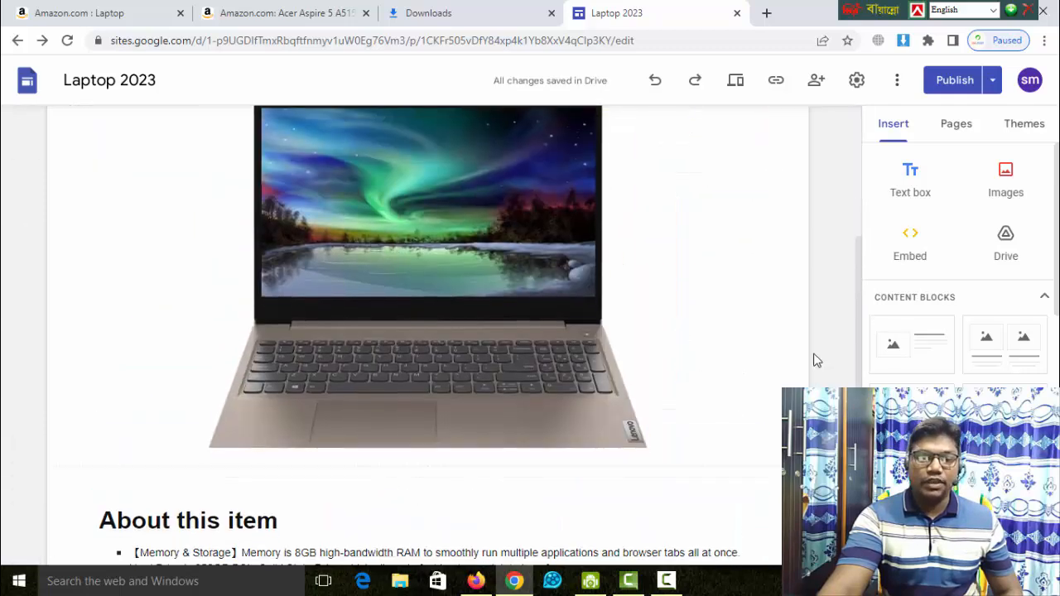
{"action": "left_click", "coordinate": [298, 18]}
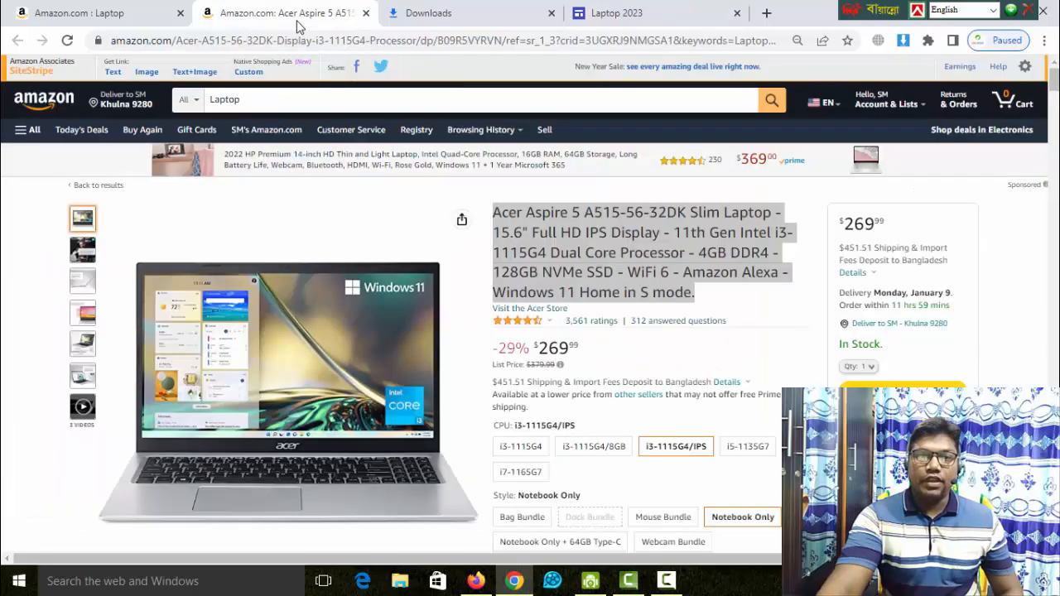
{"action": "scroll", "coordinate": [708, 440], "scroll_direction": "down", "scroll_amount": 4}
{"action": "scroll", "coordinate": [739, 404], "scroll_direction": "down", "scroll_amount": 4}
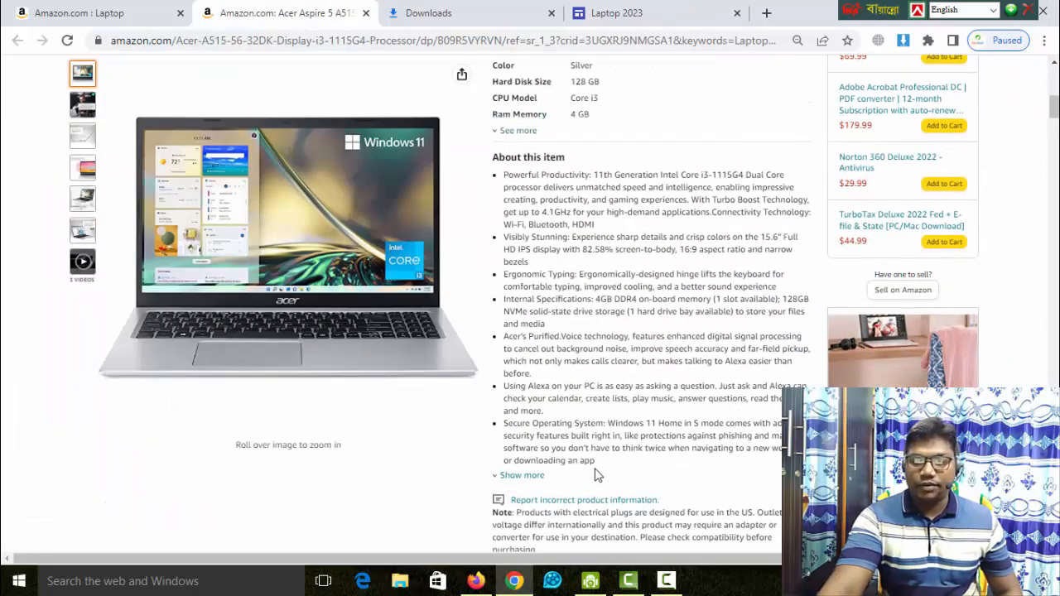
{"action": "triple_click", "coordinate": [504, 174]}
{"action": "right_click", "coordinate": [530, 190]}
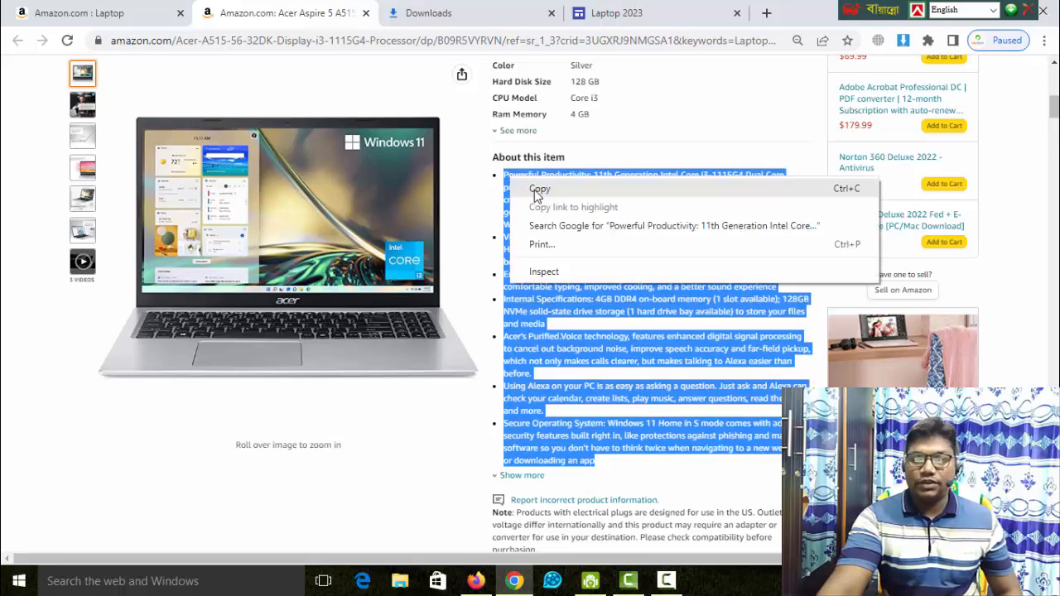
{"action": "left_click", "coordinate": [534, 189]}
- Replace the bullets under "About this item" on the Laptop 2023 site with the copied Acer bullets and remove the empty trailing bullet
{"action": "left_click", "coordinate": [654, 22]}
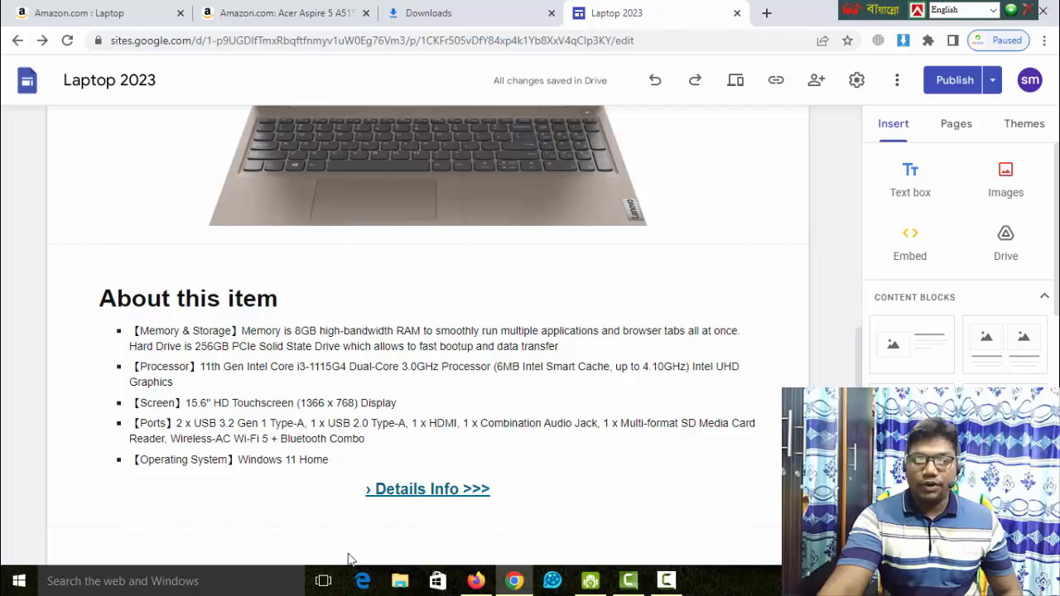
{"action": "left_click", "coordinate": [334, 468]}
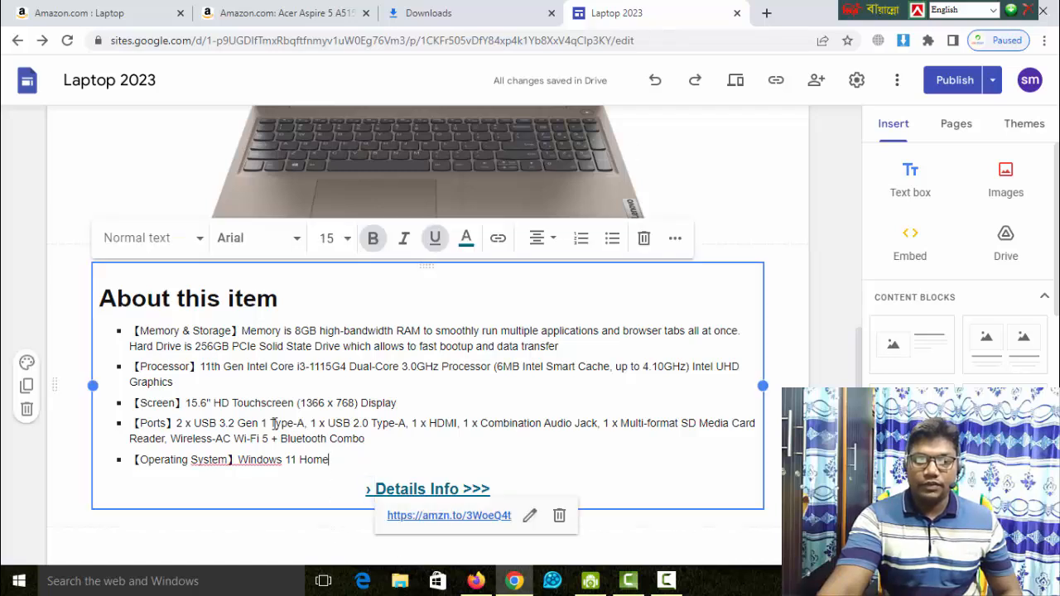
{"action": "left_click_drag", "start_coordinate": [274, 423], "coordinate": [126, 335]}
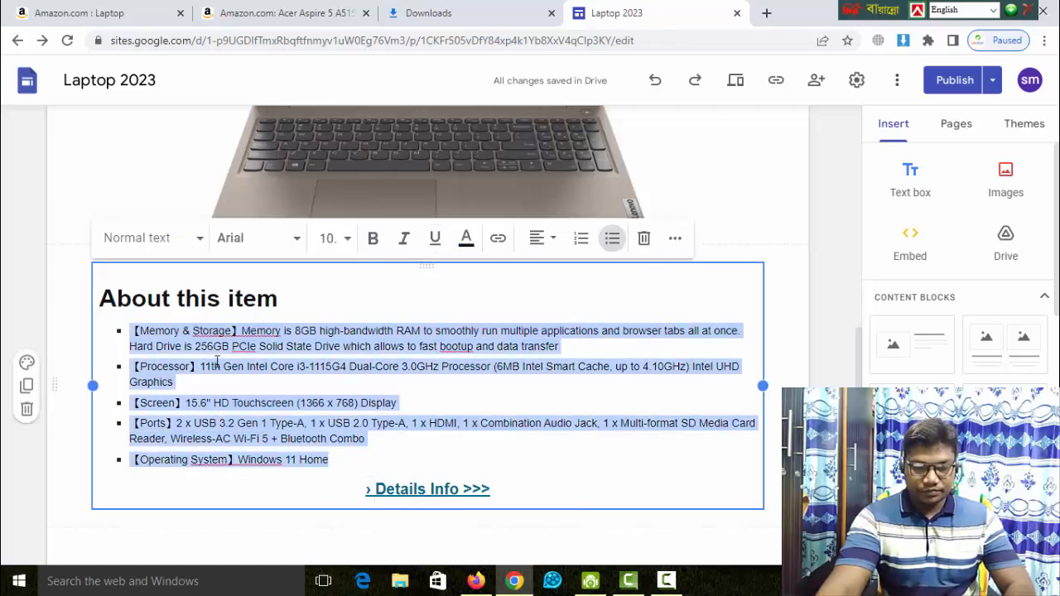
{"action": "key", "text": "ctrl+v"}
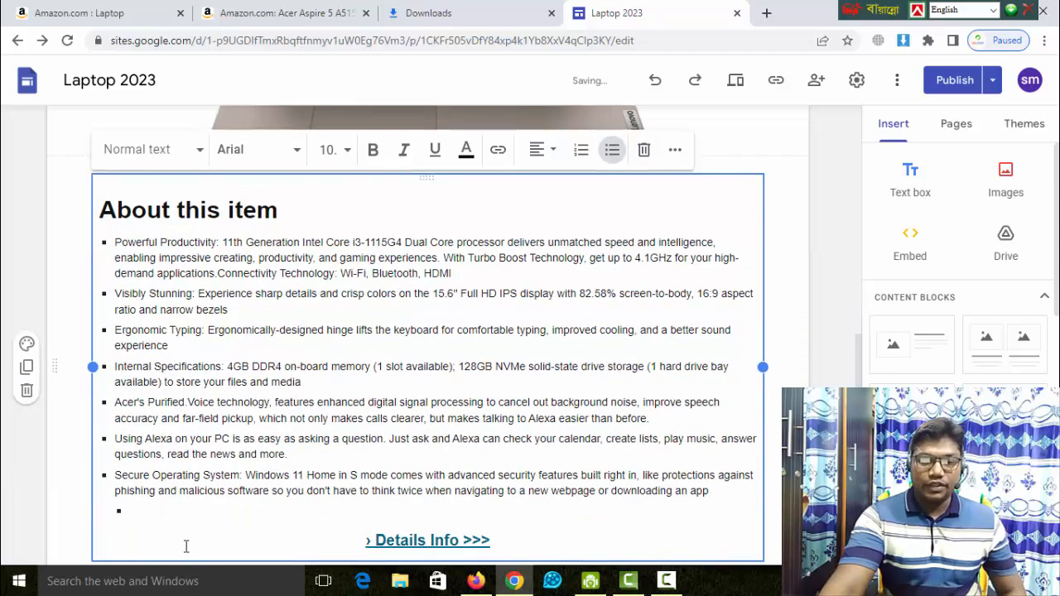
{"action": "key", "text": "BackSpace"}
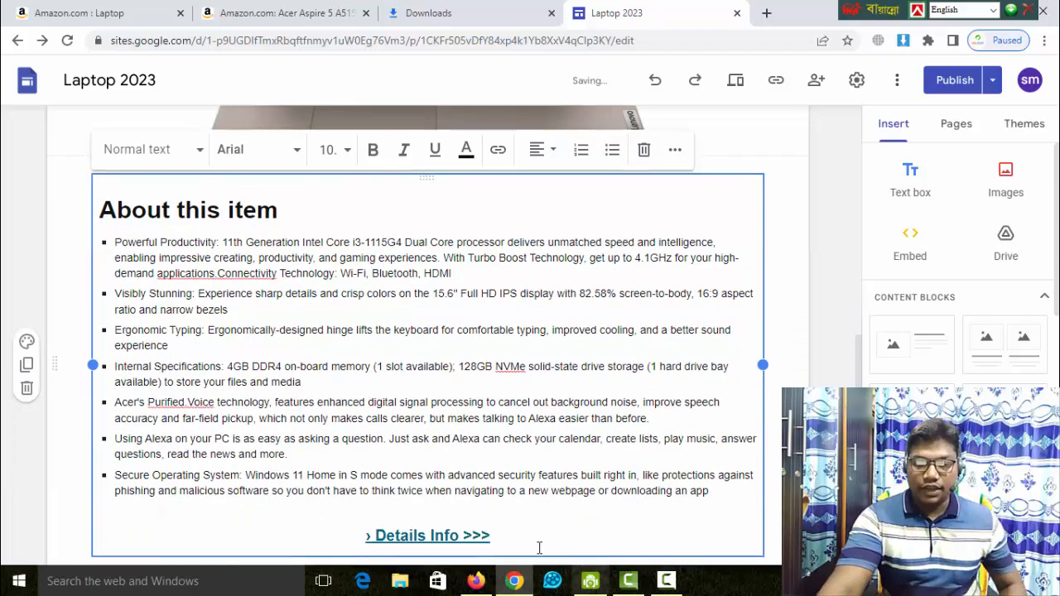
- Remove the existing Amazon link from the "Details Info >>>" text and start inserting a new link on it
{"action": "scroll", "coordinate": [531, 514], "scroll_direction": "down", "scroll_amount": 1}
{"action": "left_click_drag", "start_coordinate": [492, 458], "coordinate": [369, 461]}
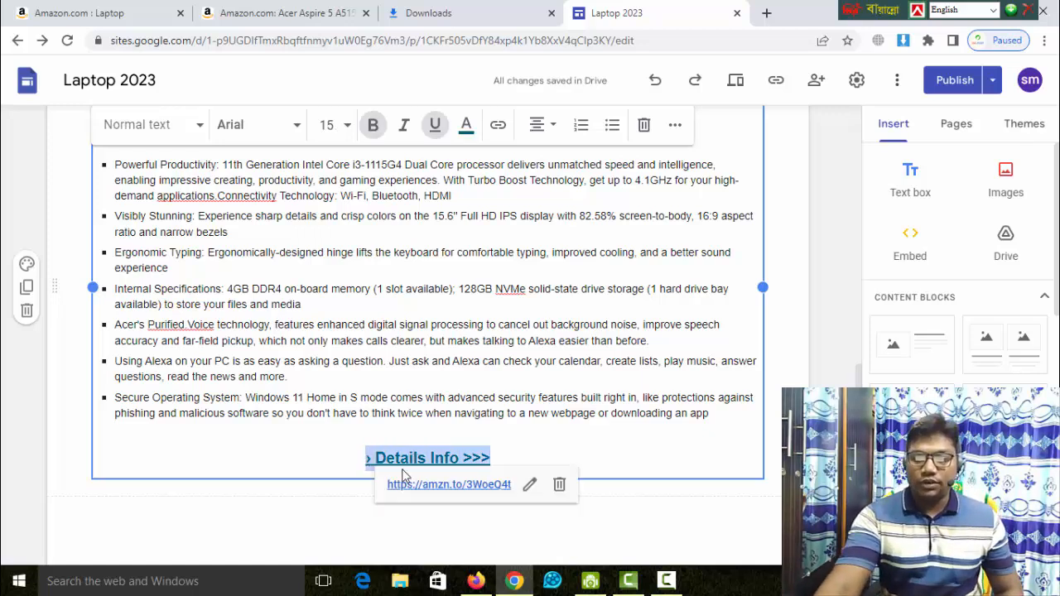
{"action": "left_click", "coordinate": [559, 485]}
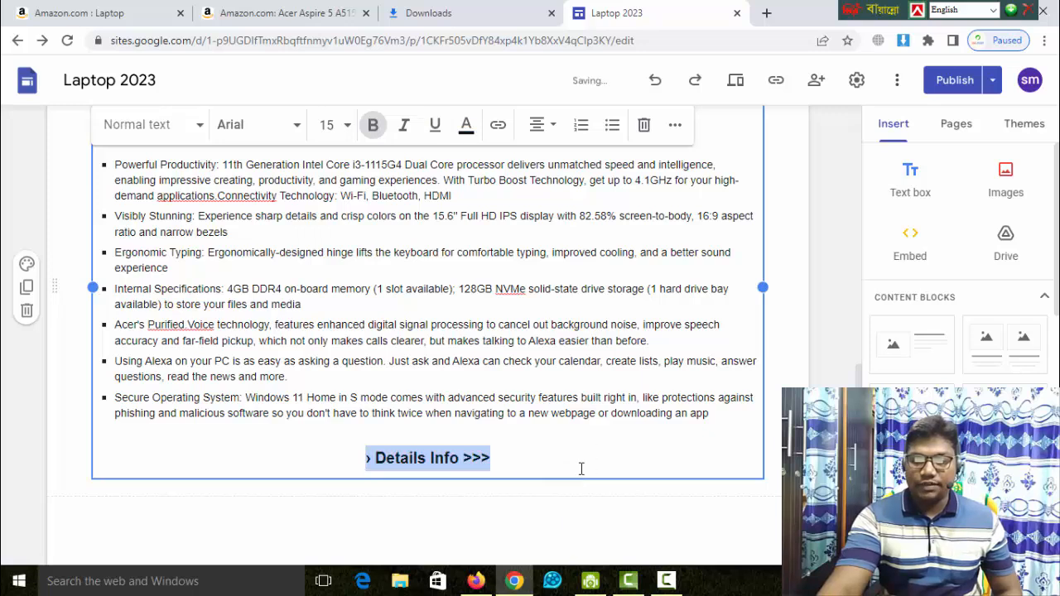
{"action": "left_click", "coordinate": [504, 458]}
{"action": "left_click_drag", "start_coordinate": [491, 458], "coordinate": [364, 454]}
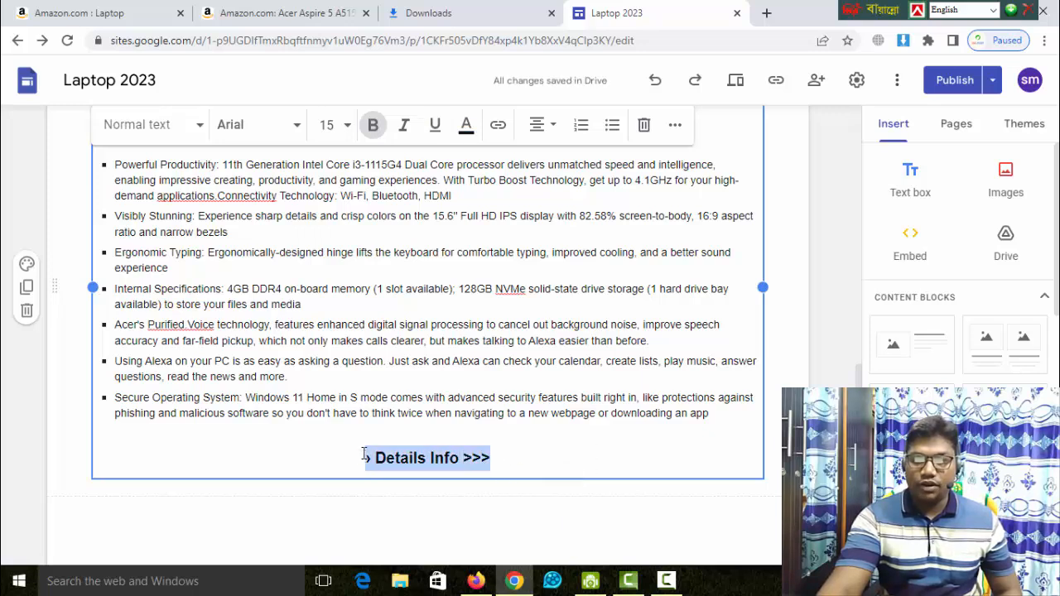
{"action": "left_click", "coordinate": [500, 126]}
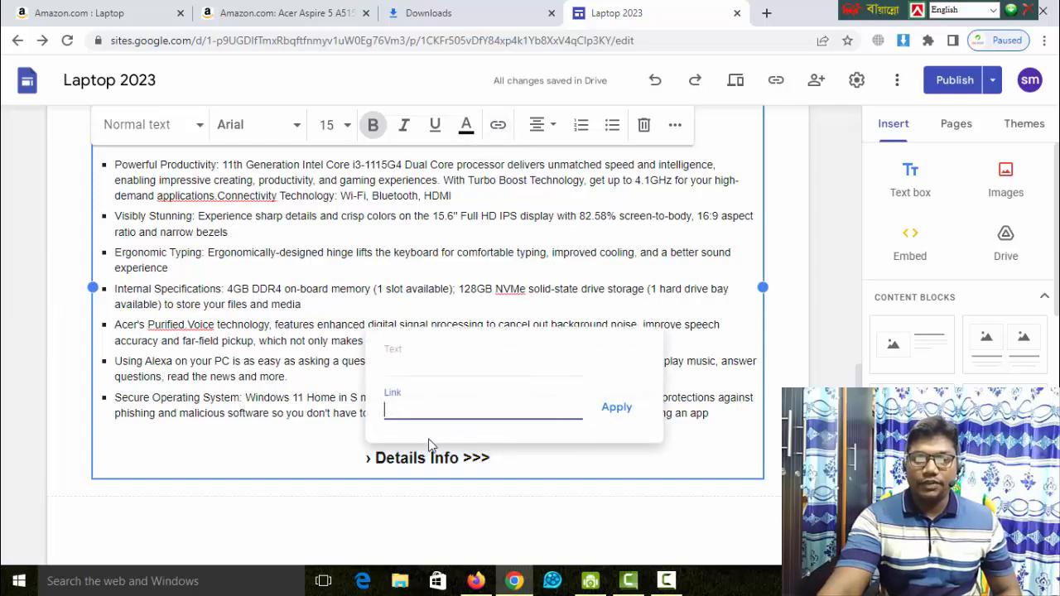
- Generate the short SiteStripe text link for the Acer Aspire 5 Amazon listing and copy it
{"action": "left_click", "coordinate": [284, 11]}
{"action": "scroll", "coordinate": [494, 302], "scroll_direction": "up", "scroll_amount": 5}
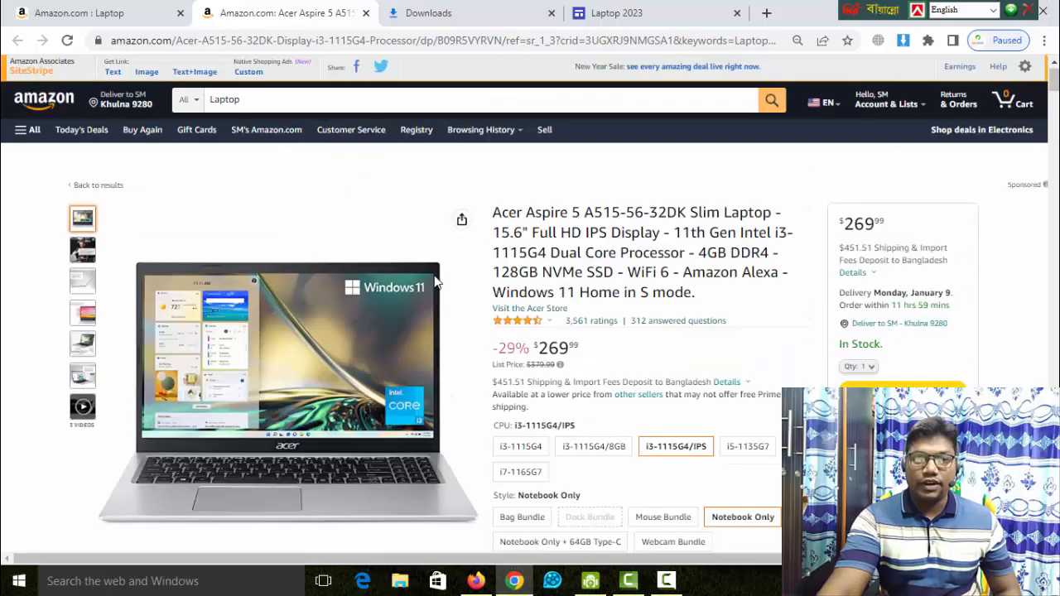
{"action": "left_click", "coordinate": [113, 73]}
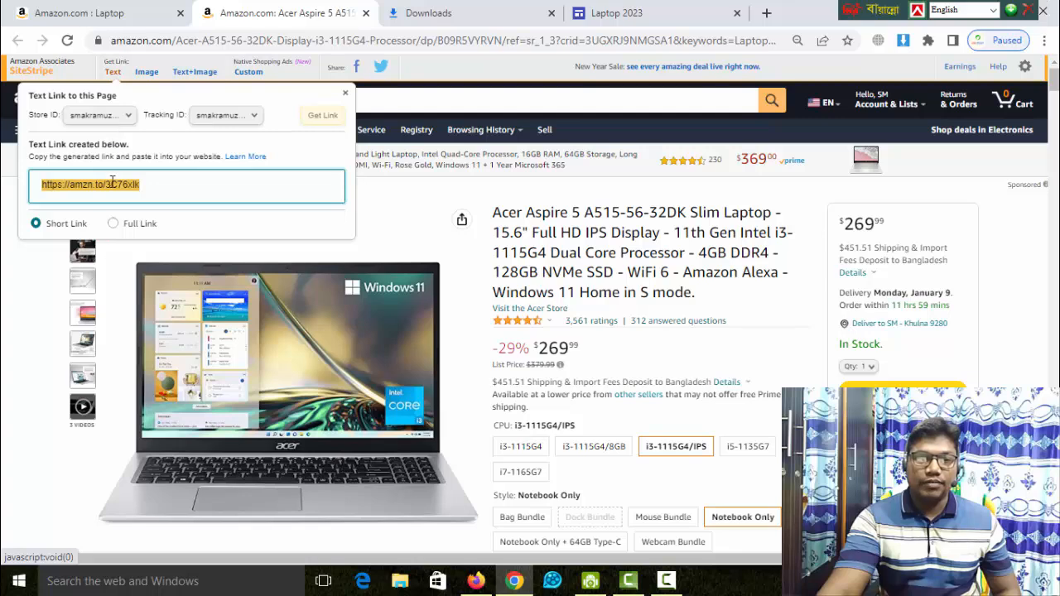
{"action": "right_click", "coordinate": [113, 186]}
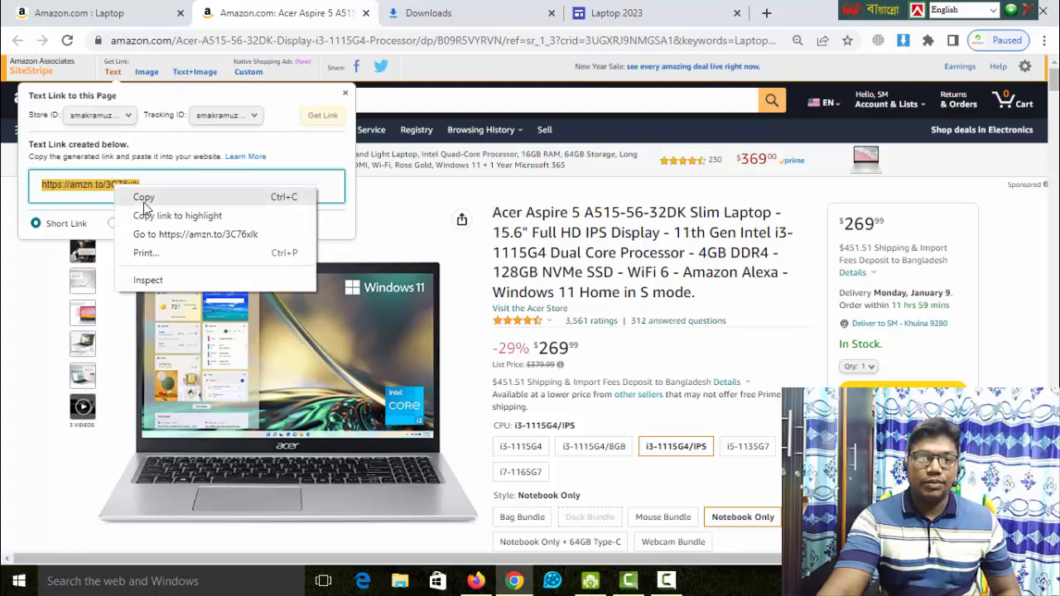
{"action": "left_click", "coordinate": [144, 198]}
{"action": "left_click", "coordinate": [654, 12]}
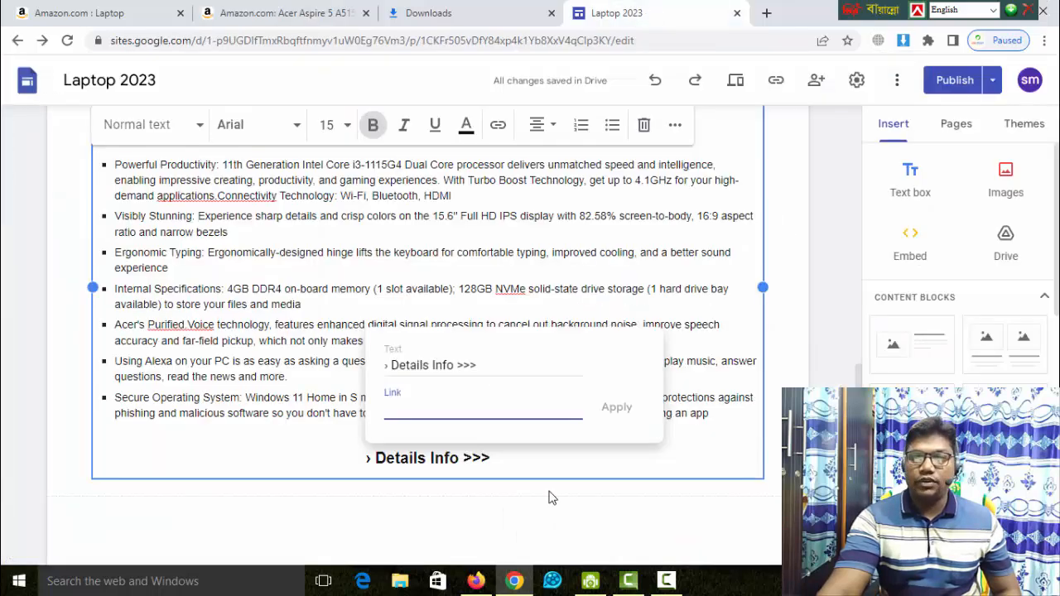
{"action": "left_click", "coordinate": [504, 407]}
{"action": "key", "text": "ctrl+v"}
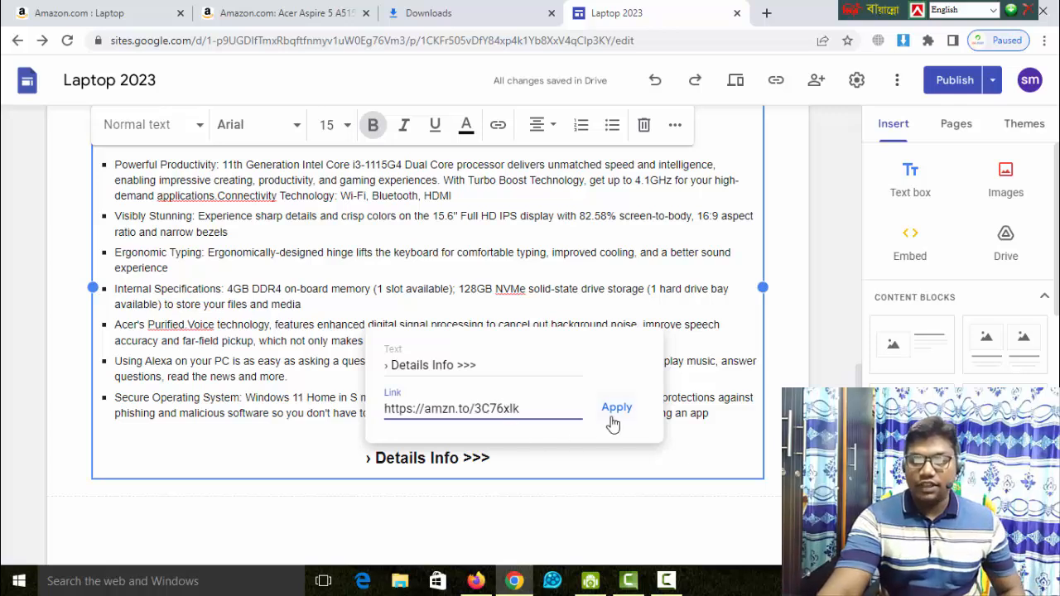
{"action": "left_click", "coordinate": [614, 414]}
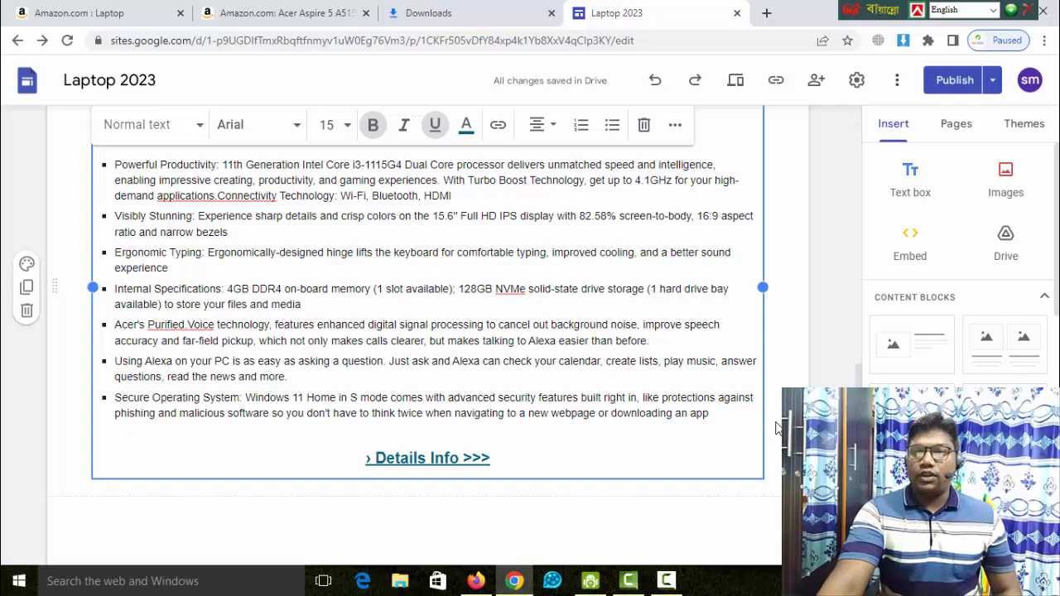
- Review the draft changes to the Laptop 2023 site and publish them
{"action": "left_click", "coordinate": [958, 83]}
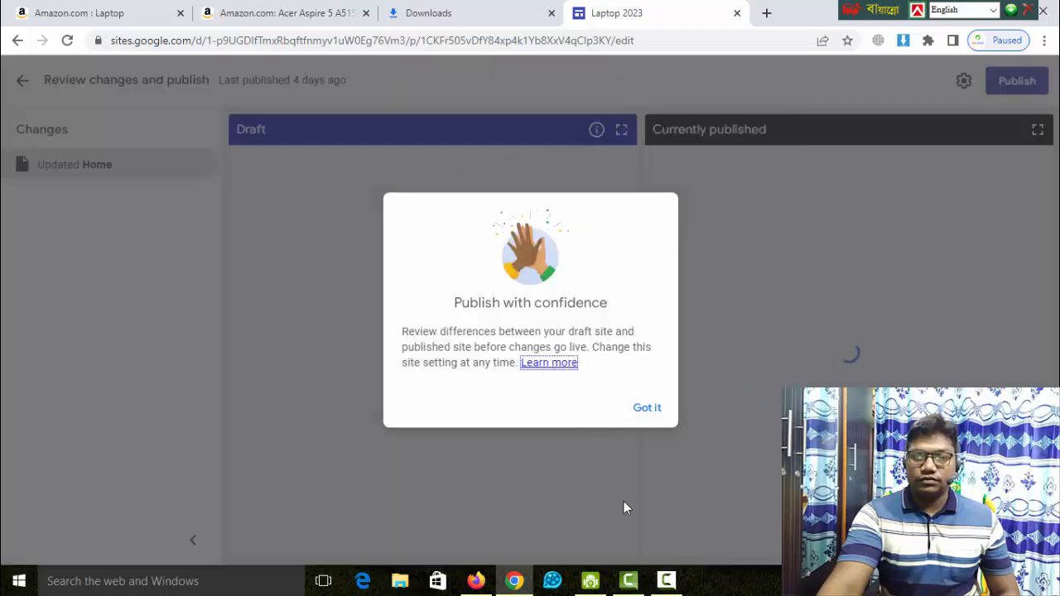
{"action": "left_click", "coordinate": [647, 405]}
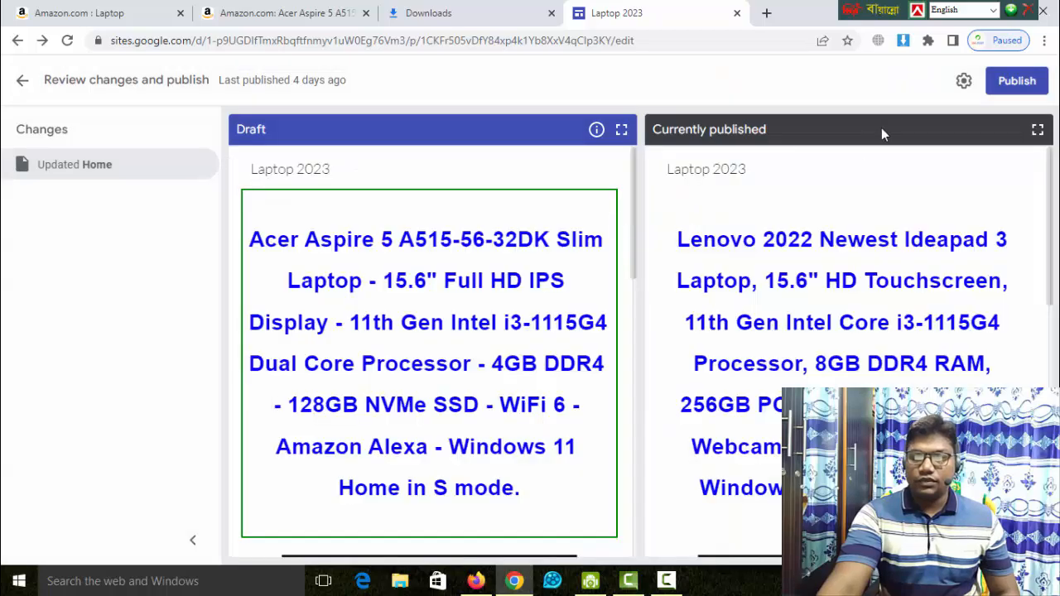
{"action": "left_click", "coordinate": [1010, 83]}
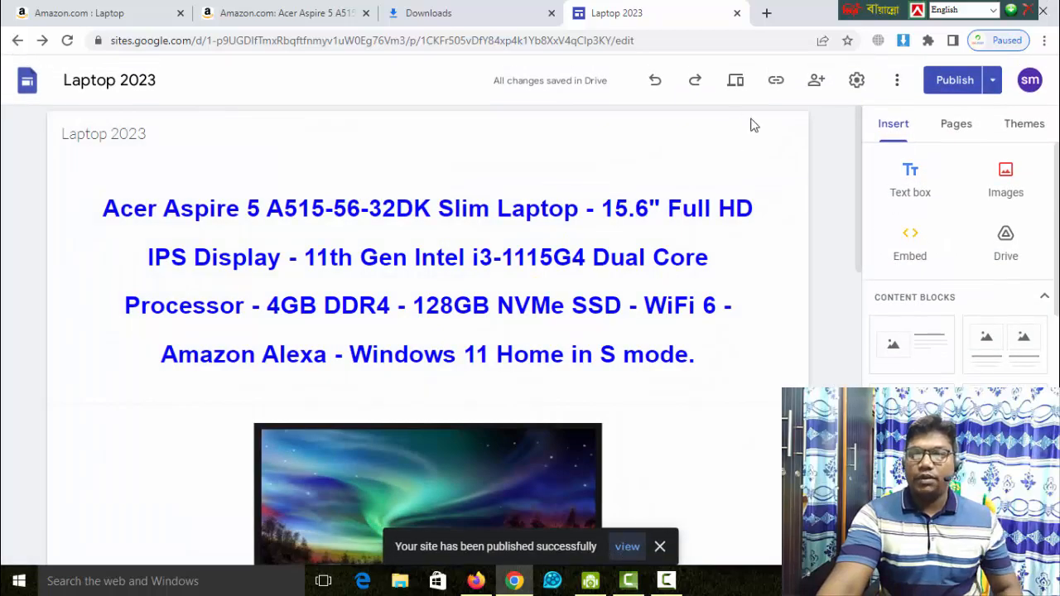
- Open the published Laptop 2023 site and examine its title, image and "About this item" description
{"action": "left_click", "coordinate": [629, 548]}
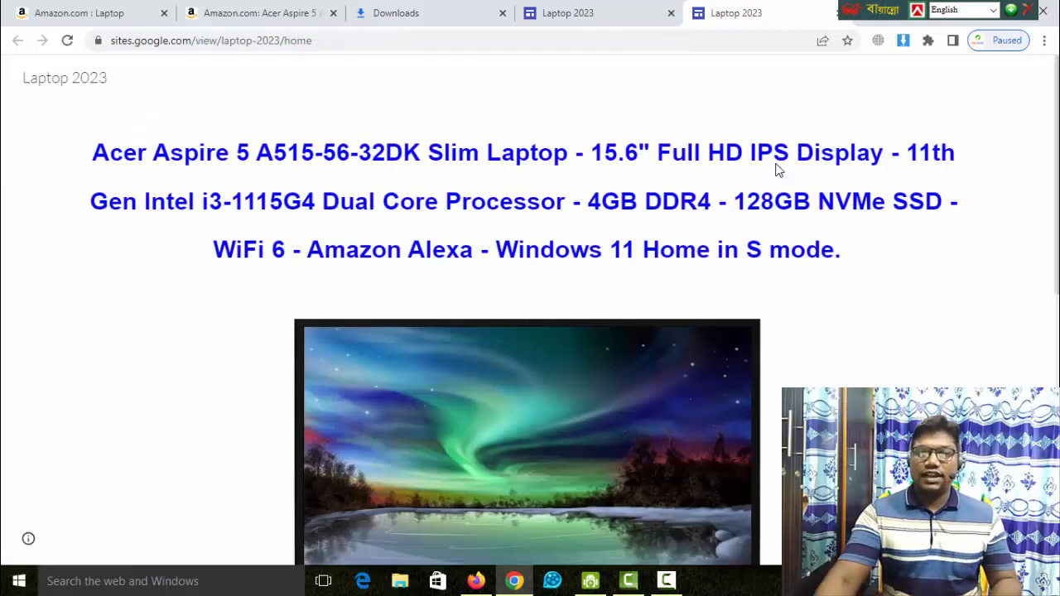
{"action": "scroll", "coordinate": [911, 237], "scroll_direction": "down", "scroll_amount": 4}
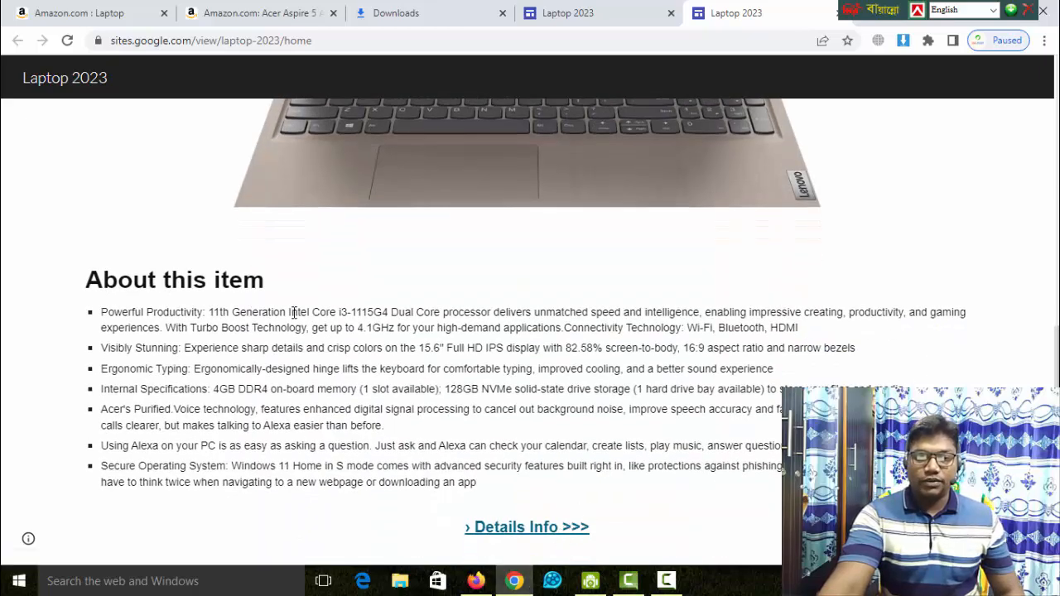
{"action": "left_click_drag", "start_coordinate": [485, 486], "coordinate": [106, 311]}
{"action": "scroll", "coordinate": [777, 417], "scroll_direction": "up", "scroll_amount": 3}
{"action": "scroll", "coordinate": [777, 418], "scroll_direction": "up", "scroll_amount": 3}
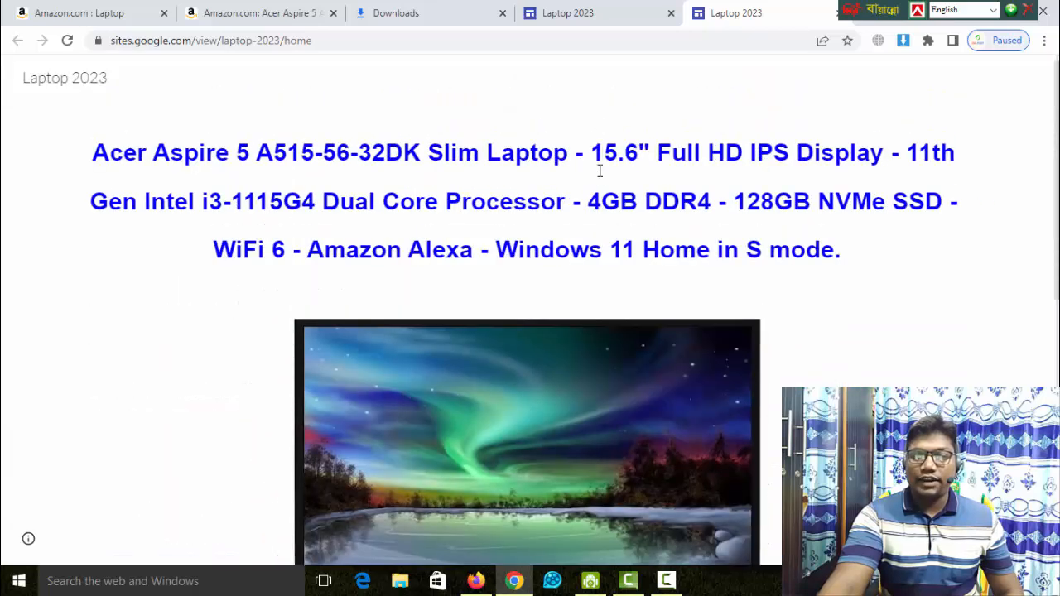
- Switch to Firefox and check the uploaded video in the Unique Gadgets Review page's unpublished Facebook post
{"action": "left_click", "coordinate": [474, 581]}
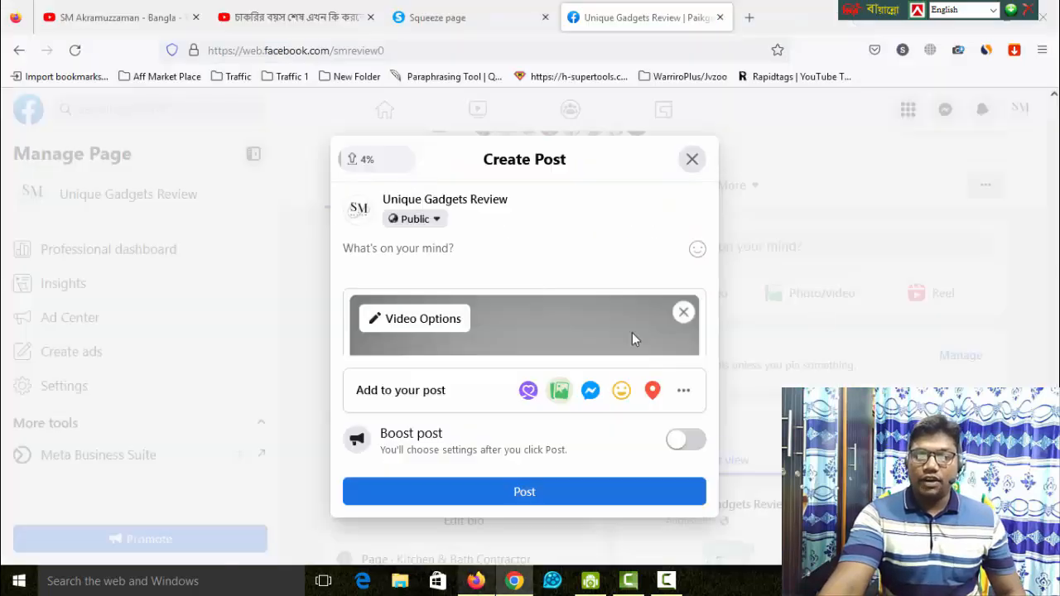
{"action": "scroll", "coordinate": [608, 264], "scroll_direction": "down", "scroll_amount": 3}
{"action": "scroll", "coordinate": [588, 300], "scroll_direction": "up", "scroll_amount": 1}
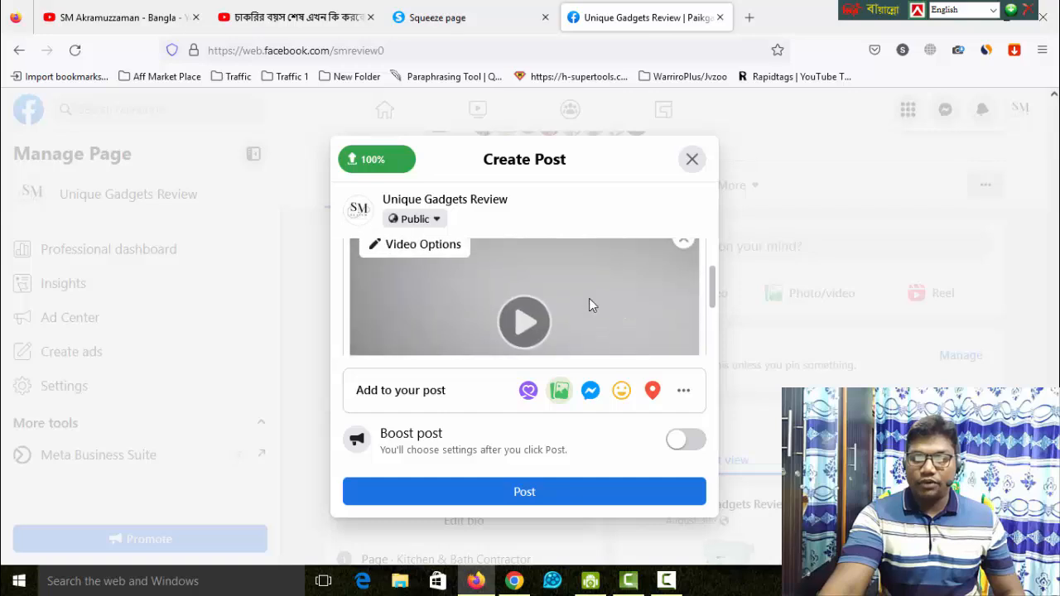
{"action": "scroll", "coordinate": [625, 297], "scroll_direction": "down", "scroll_amount": 1}
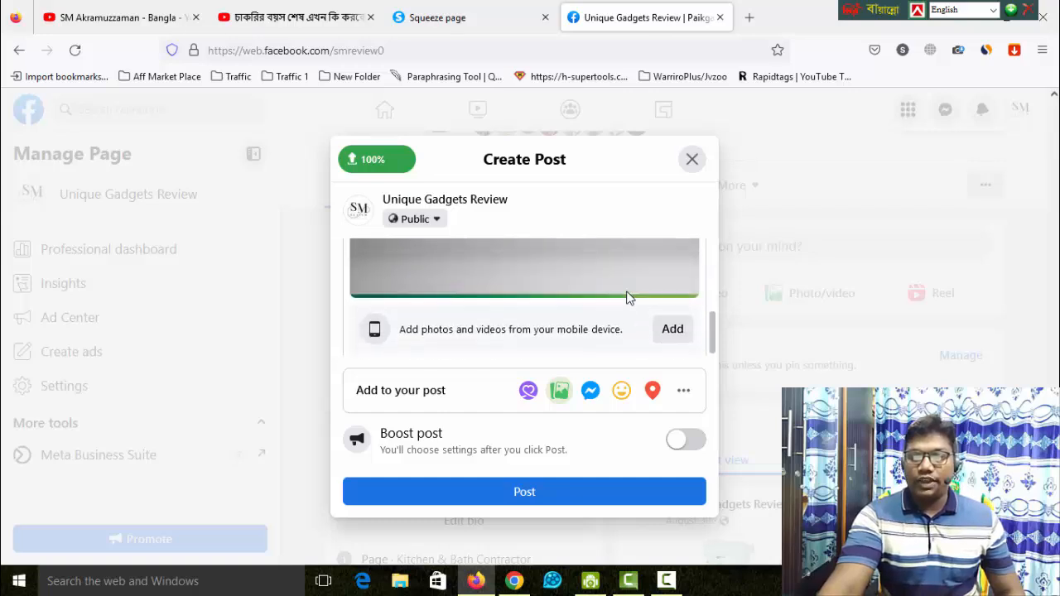
{"action": "scroll", "coordinate": [627, 297], "scroll_direction": "up", "scroll_amount": 2}
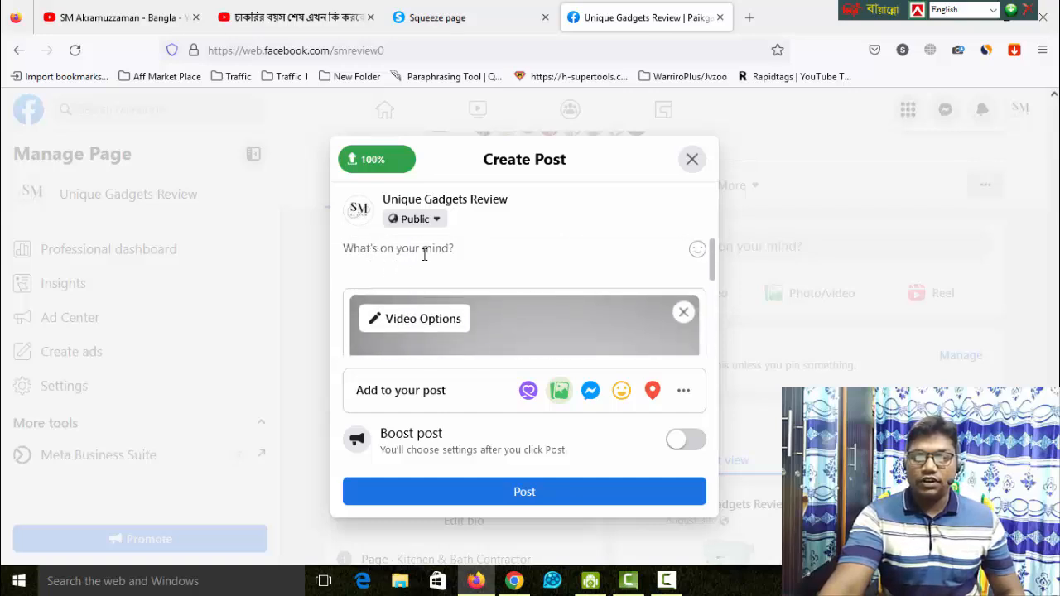
- Copy "Acer Aspire 5 A515-56-32DK Slim Laptop" from the published site's title in Chrome into the Facebook post's text in Firefox
{"action": "left_click", "coordinate": [514, 580]}
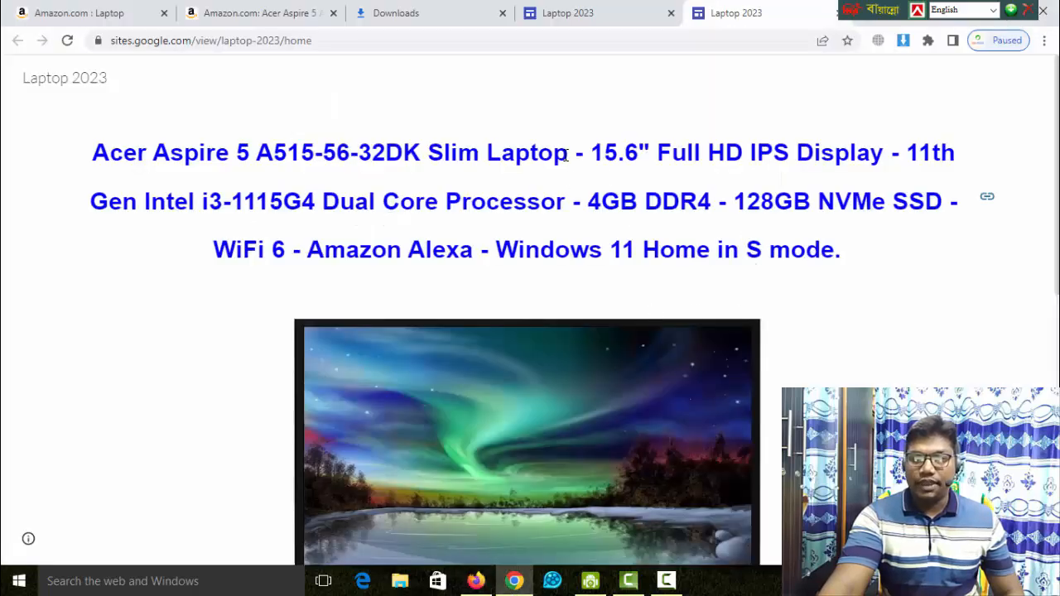
{"action": "left_click_drag", "start_coordinate": [568, 153], "coordinate": [93, 151]}
{"action": "key", "text": "ctrl+c"}
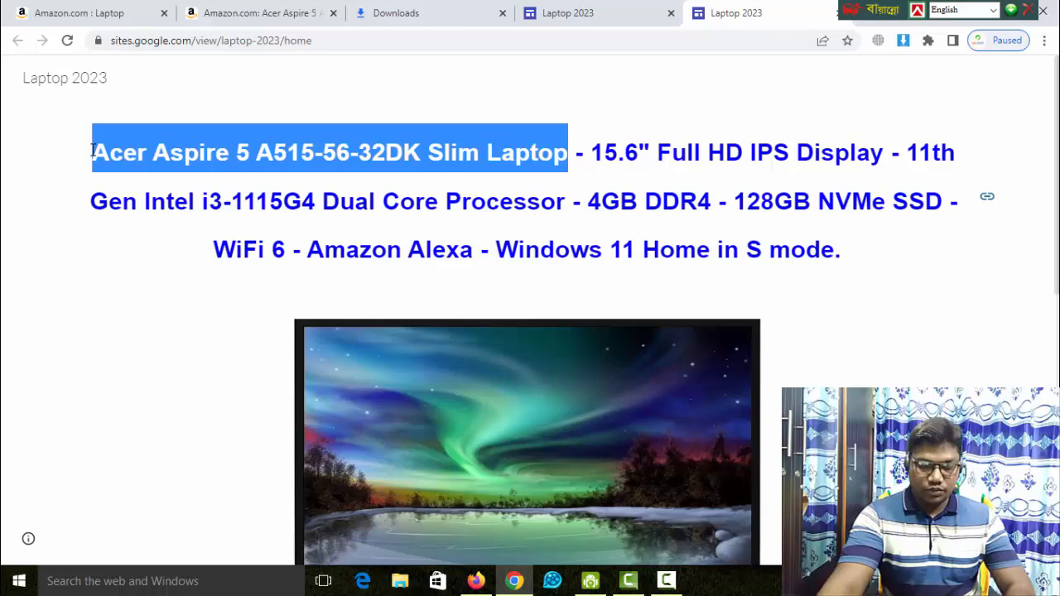
{"action": "left_click", "coordinate": [475, 581]}
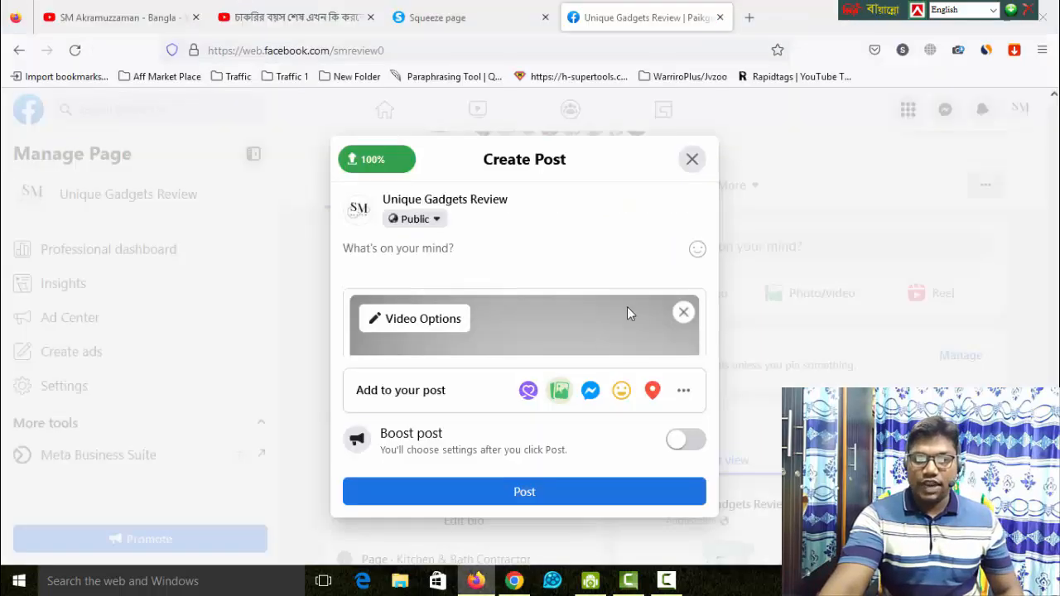
{"action": "left_click", "coordinate": [479, 252]}
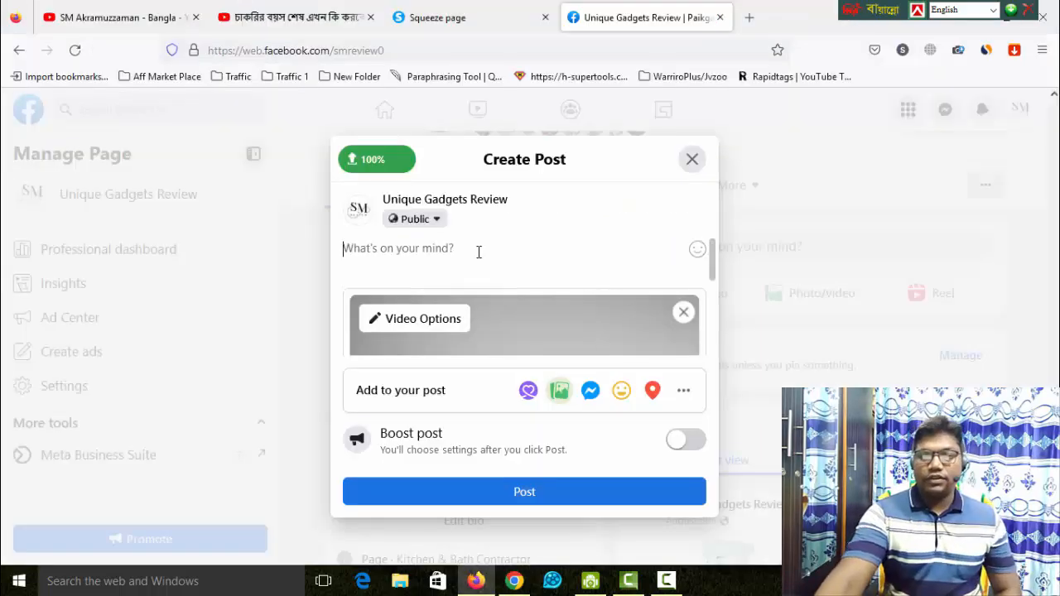
{"action": "key", "text": "ctrl+v"}
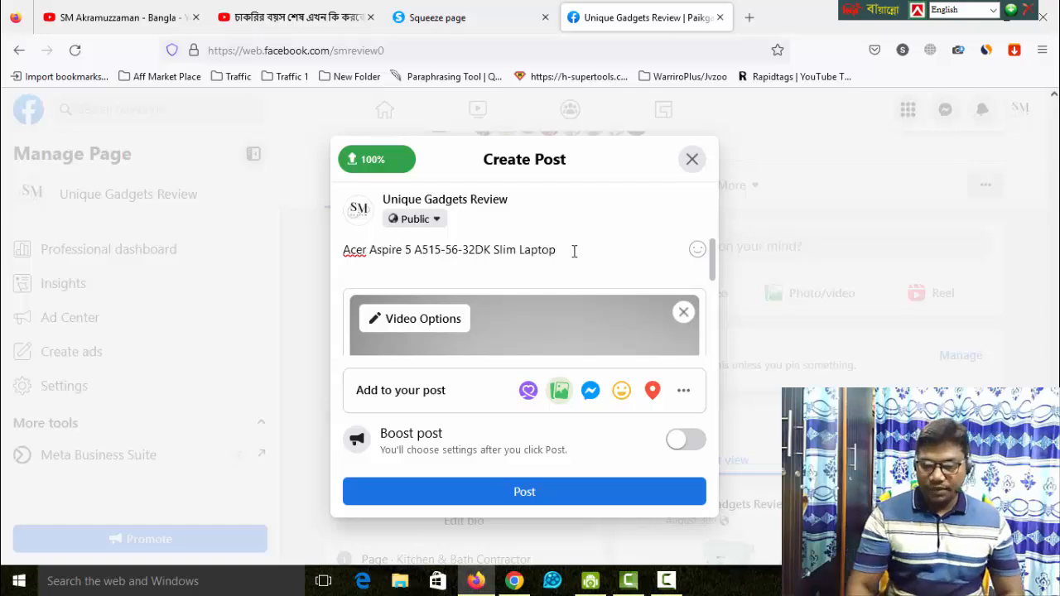
- Add a second line reading "Details Info :" below the laptop name in the post text
{"action": "key", "text": "Return"}
{"action": "type", "text": "DEtails"}
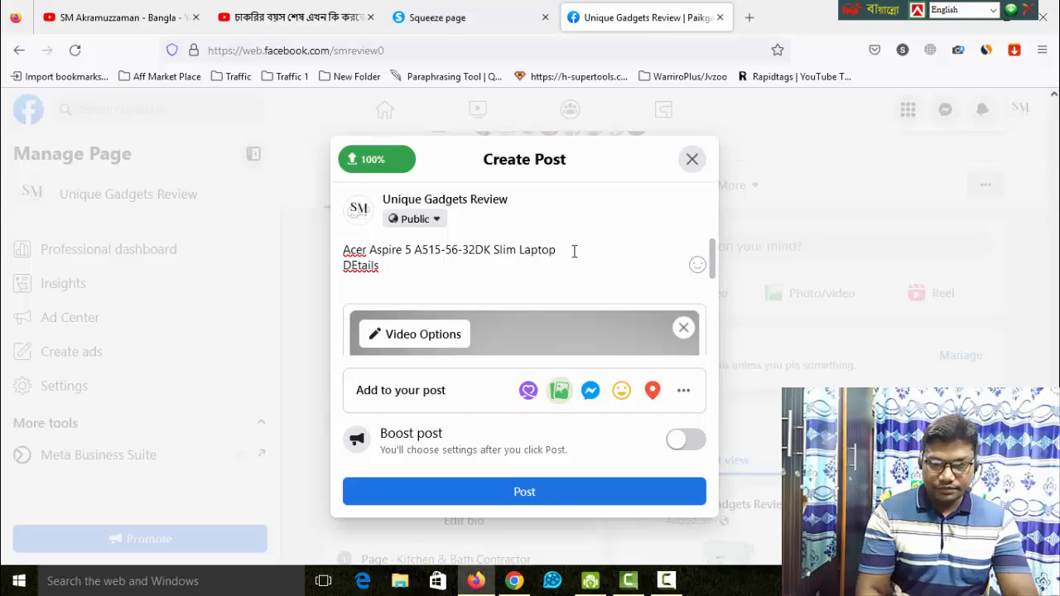
{"action": "key", "text": "BackSpace"}
{"action": "key", "text": "BackSpace"}
{"action": "key", "text": "BackSpace"}
{"action": "key", "text": "BackSpace"}
{"action": "key", "text": "BackSpace"}
{"action": "key", "text": "BackSpace"}
{"action": "key", "text": "BackSpace"}
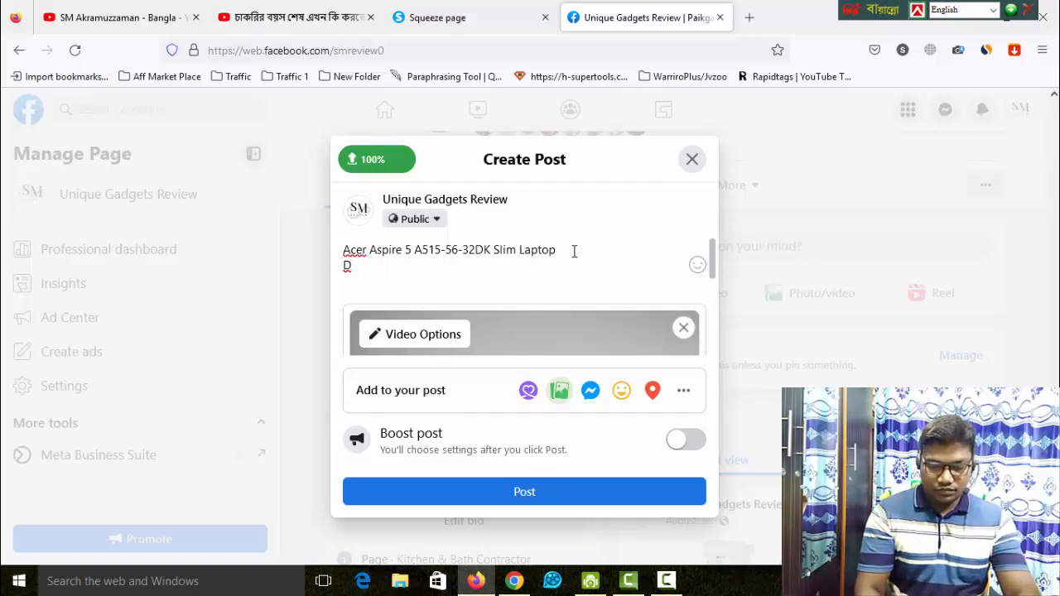
{"action": "type", "text": "etails I"}
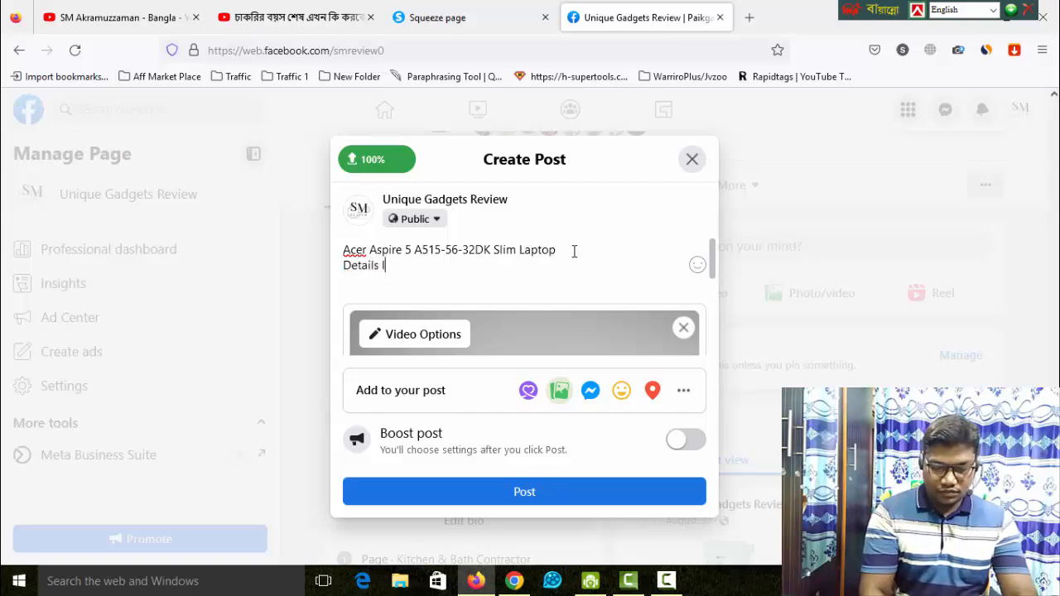
{"action": "type", "text": "nfo :"}
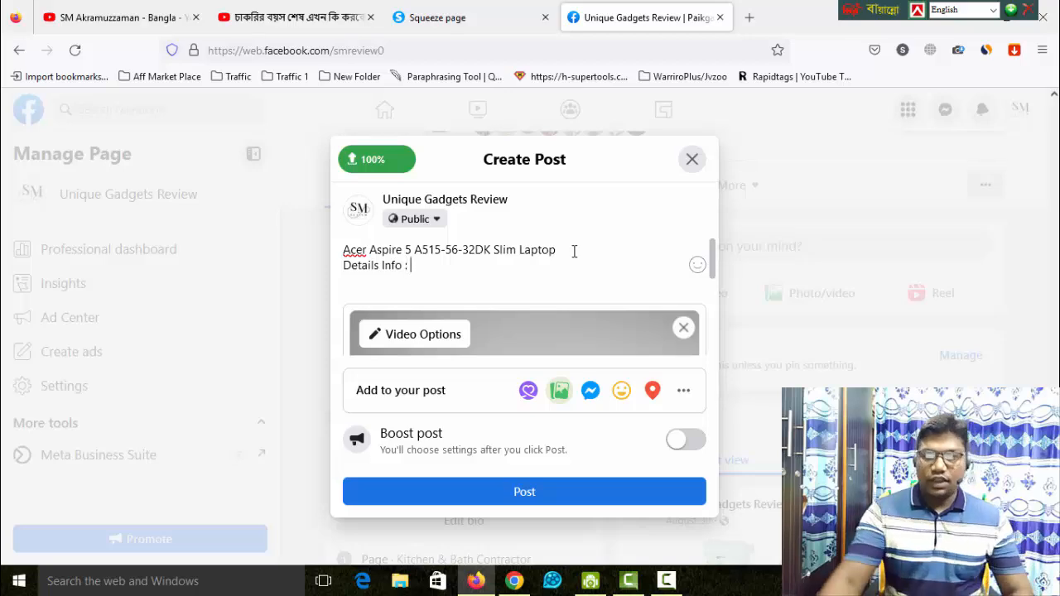
{"action": "left_click", "coordinate": [512, 582]}
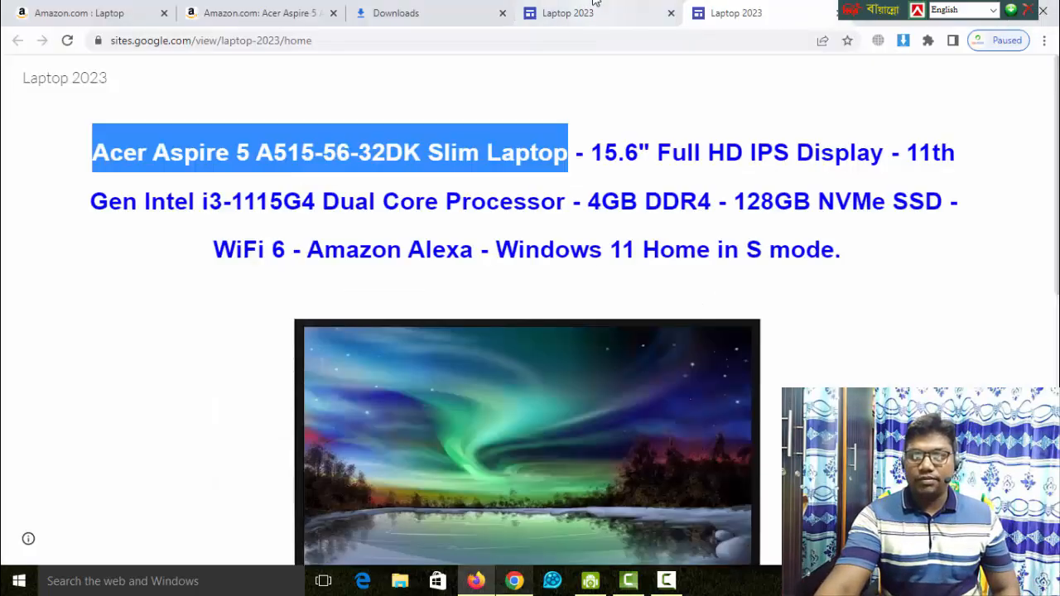
{"action": "left_click", "coordinate": [332, 41]}
{"action": "right_click", "coordinate": [292, 43]}
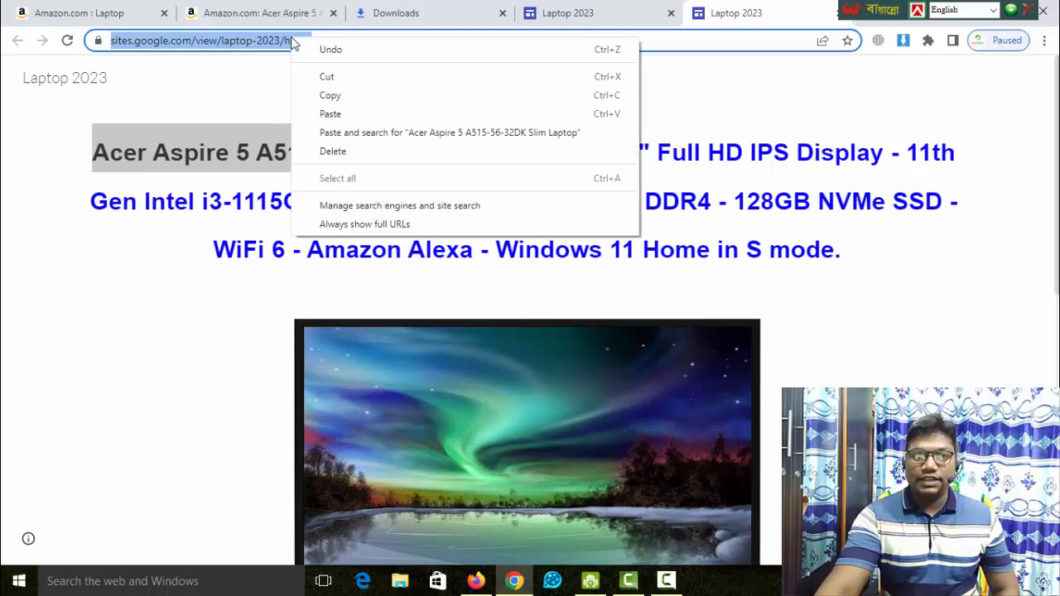
{"action": "left_click", "coordinate": [319, 94]}
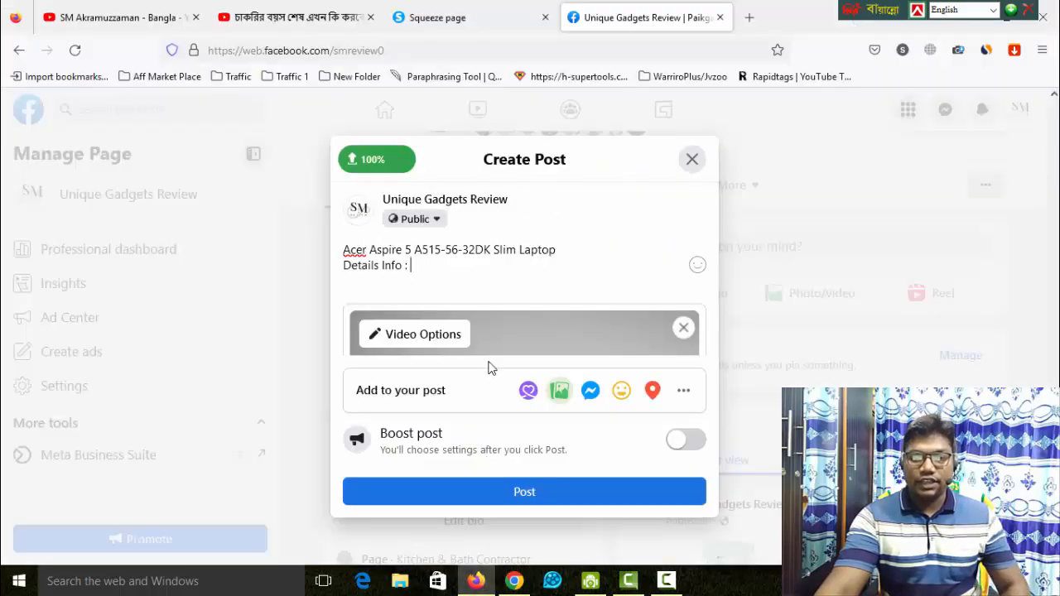
{"action": "left_click", "coordinate": [476, 580]}
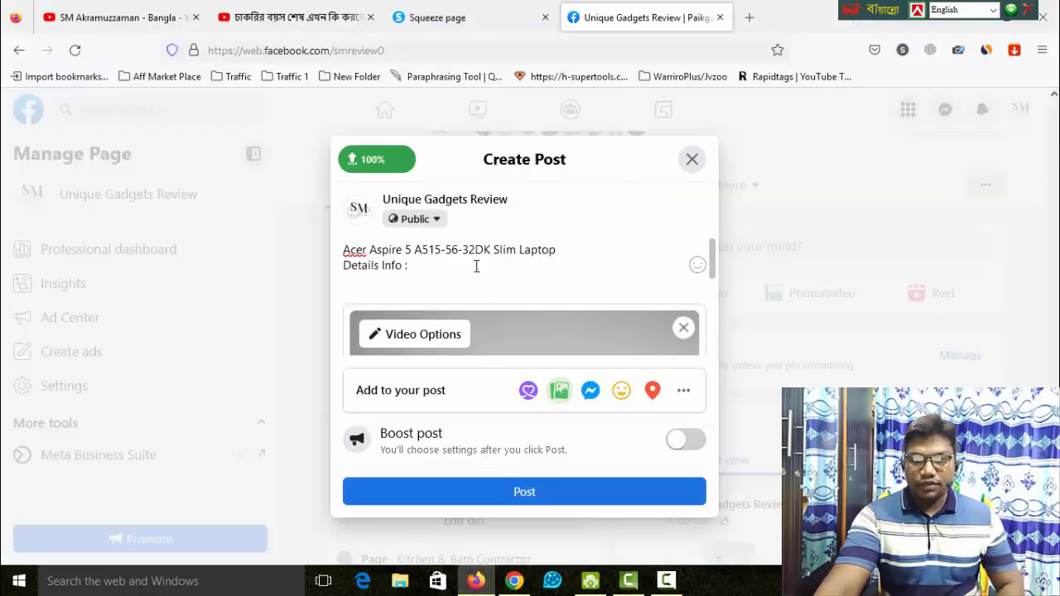
{"action": "key", "text": "ctrl+v"}
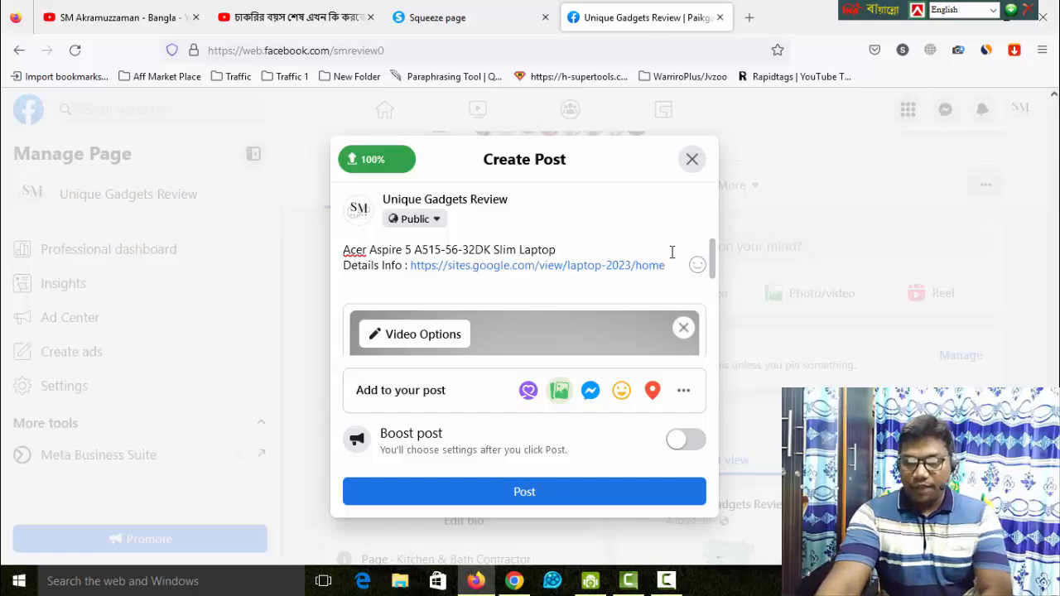
- Add a new line with the hashtags #Laptop #Laptop2023 #AcerLaptop below the details link
{"action": "key", "text": "Return"}
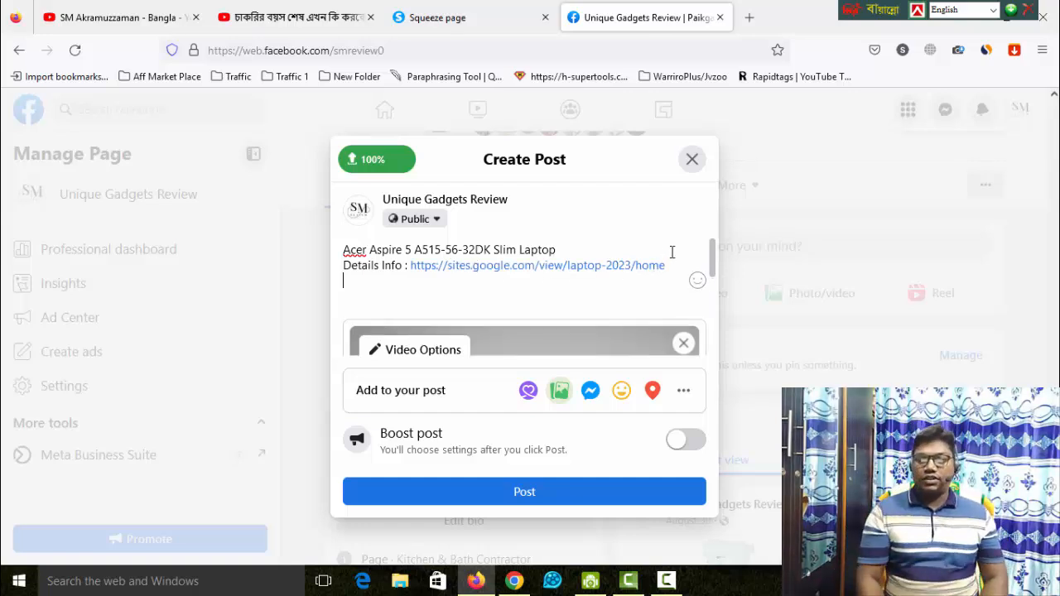
{"action": "type", "text": "#"}
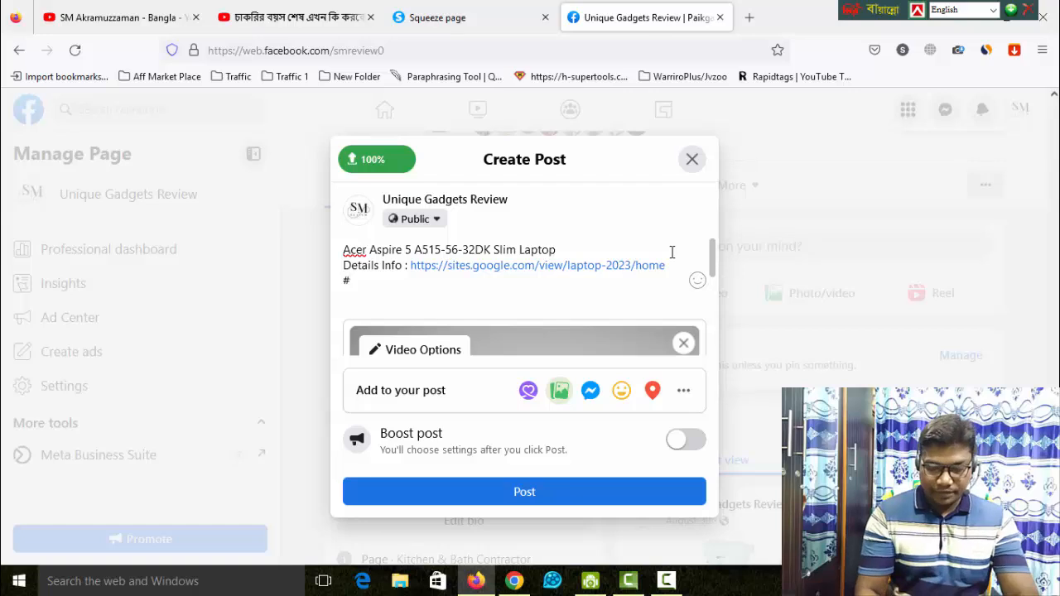
{"action": "type", "text": "Lap"}
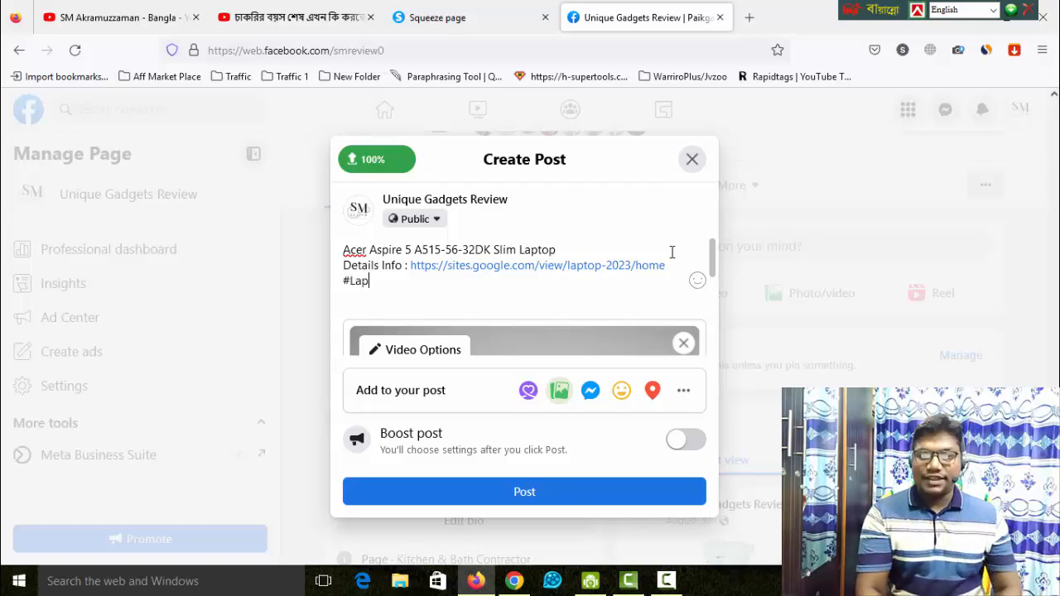
{"action": "type", "text": "top"}
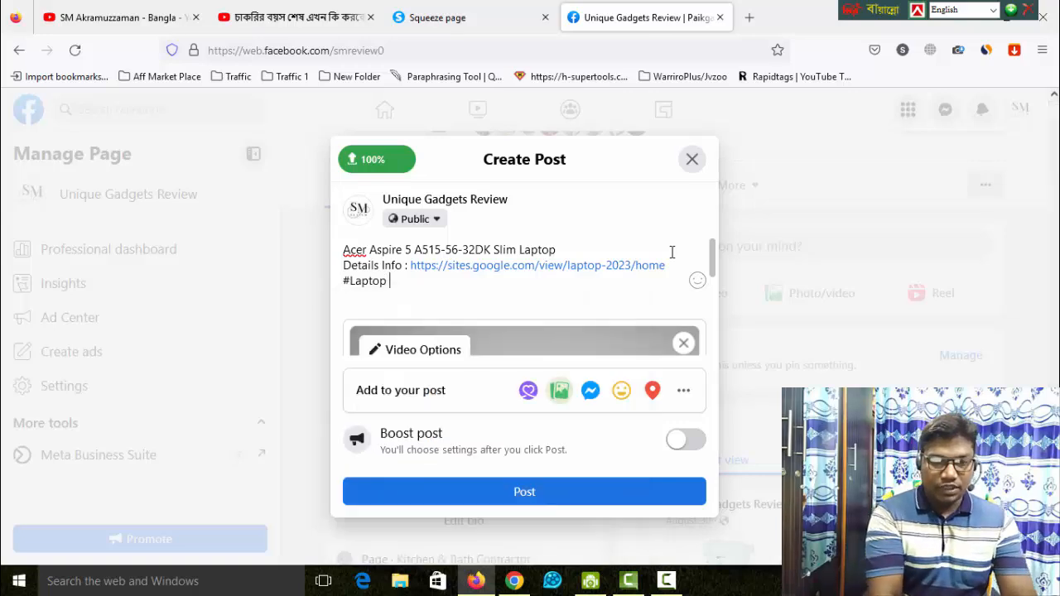
{"action": "type", "text": " #Laptop"}
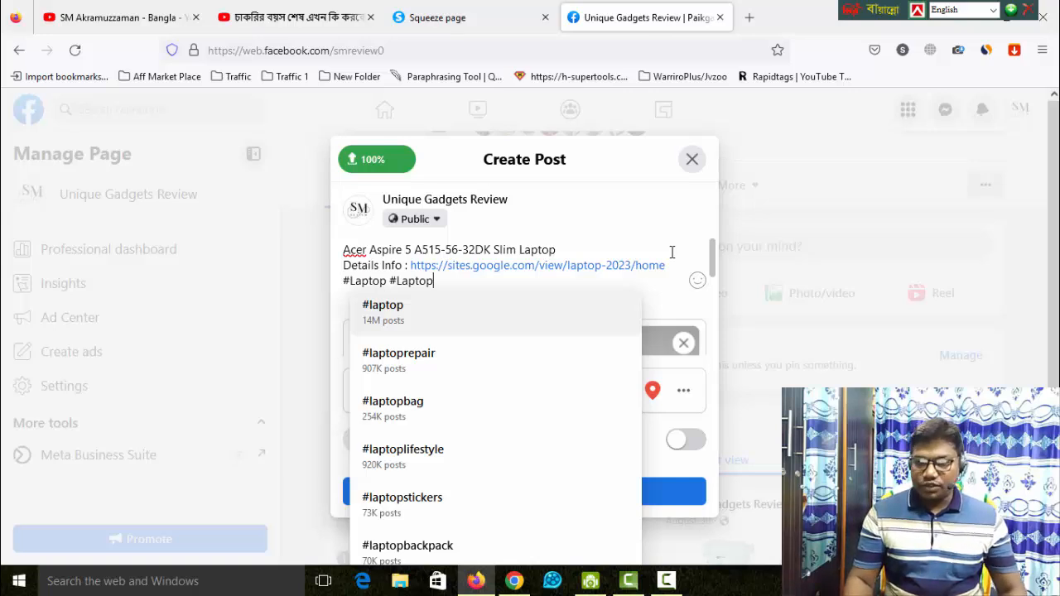
{"action": "type", "text": "2023"}
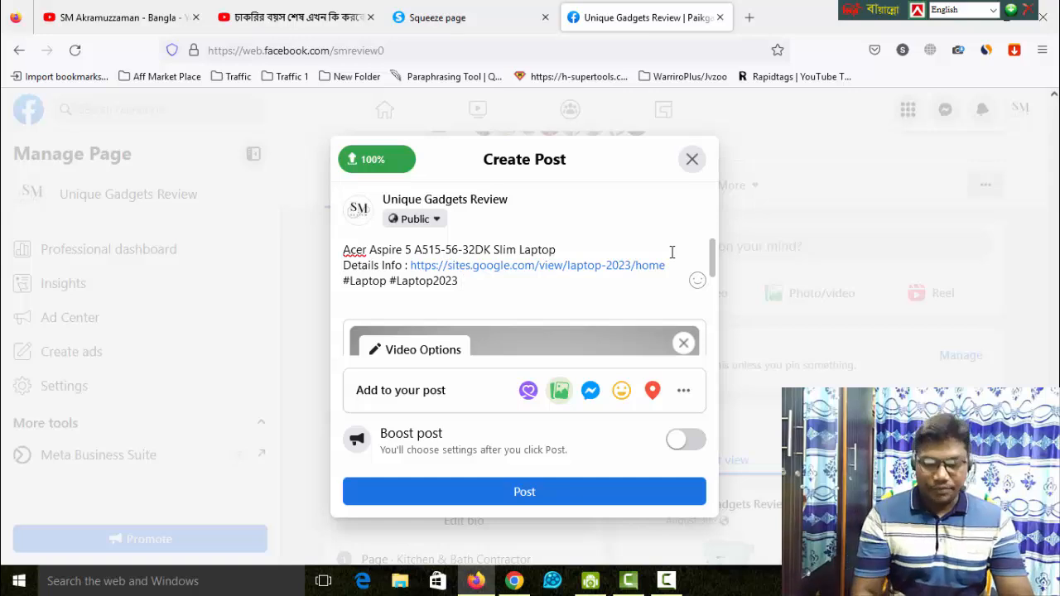
{"action": "type", "text": " #Ac"}
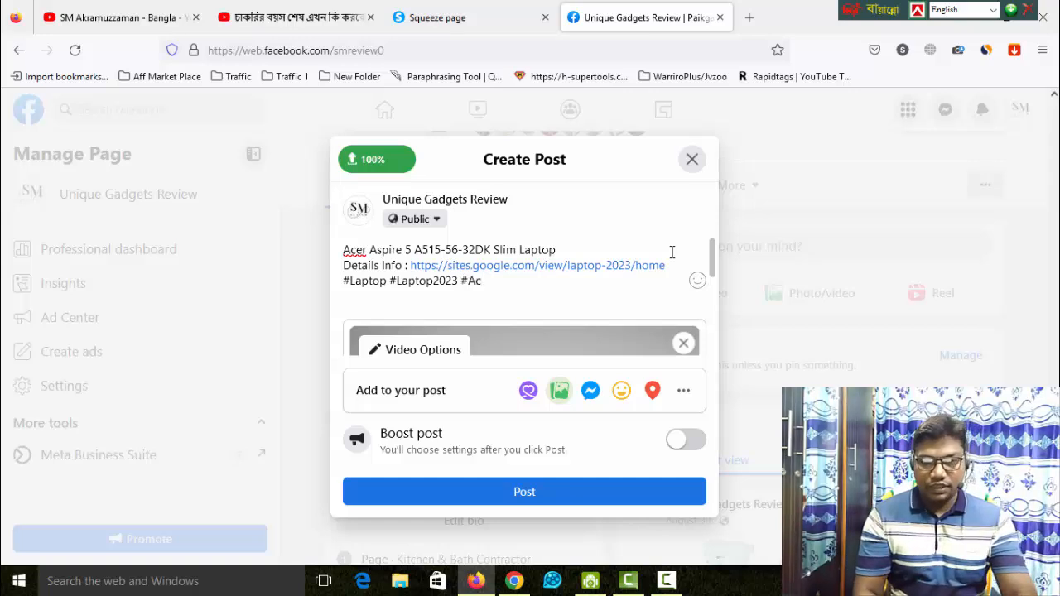
{"action": "type", "text": "er"}
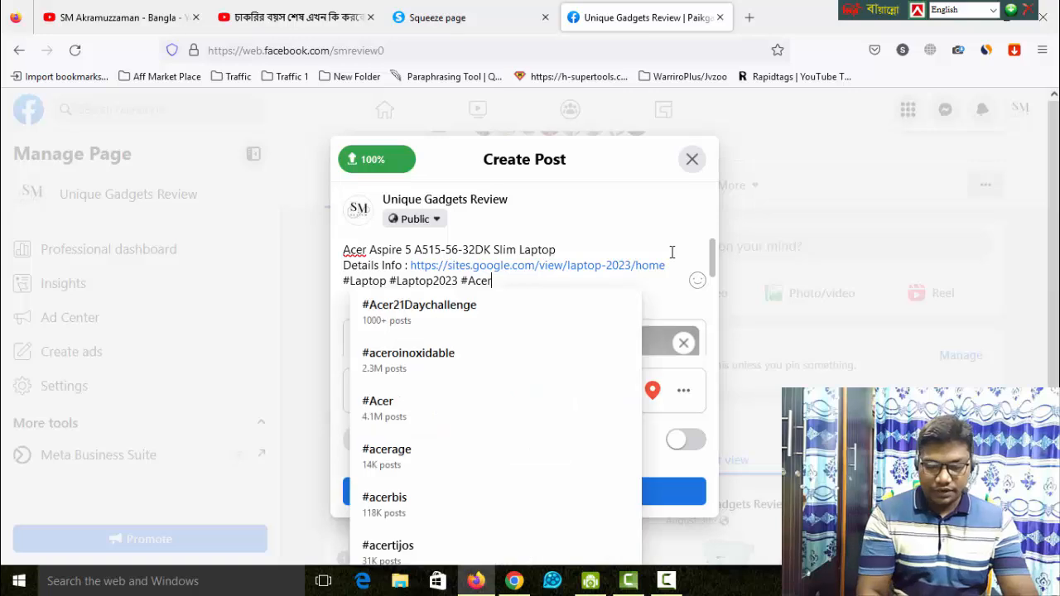
{"action": "type", "text": "Laptop"}
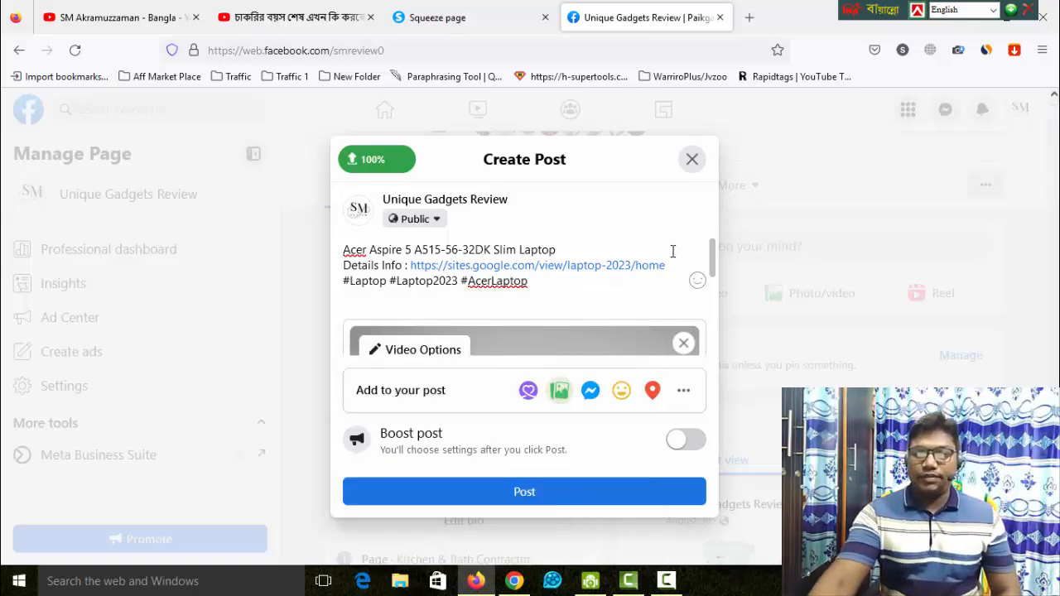
- Check the attached video and publish the post to the Unique Gadgets Review page
{"action": "scroll", "coordinate": [638, 250], "scroll_direction": "down", "scroll_amount": 3}
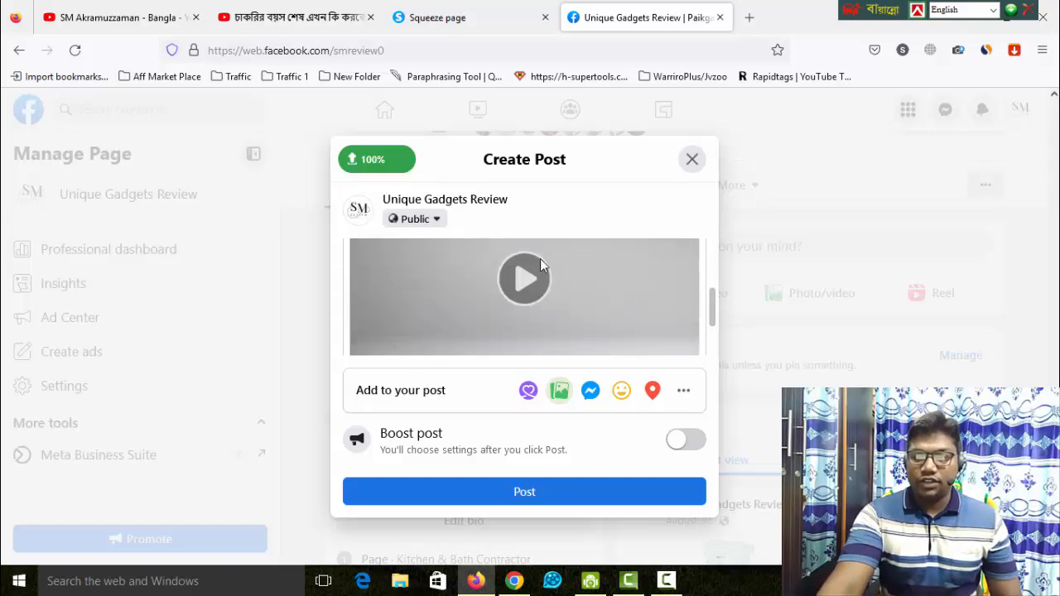
{"action": "scroll", "coordinate": [625, 348], "scroll_direction": "down", "scroll_amount": 2}
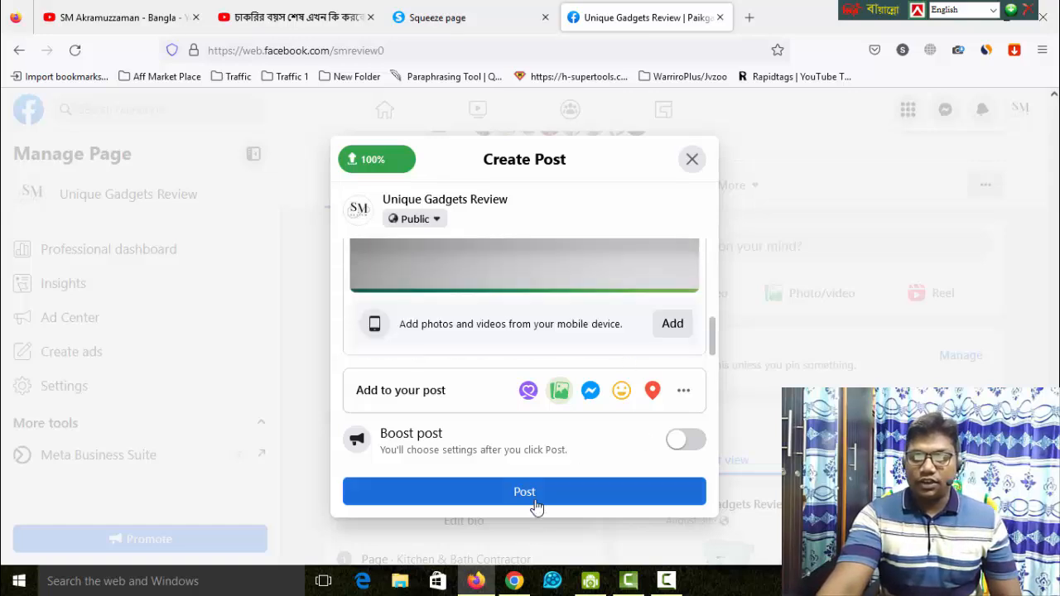
{"action": "left_click", "coordinate": [536, 506]}
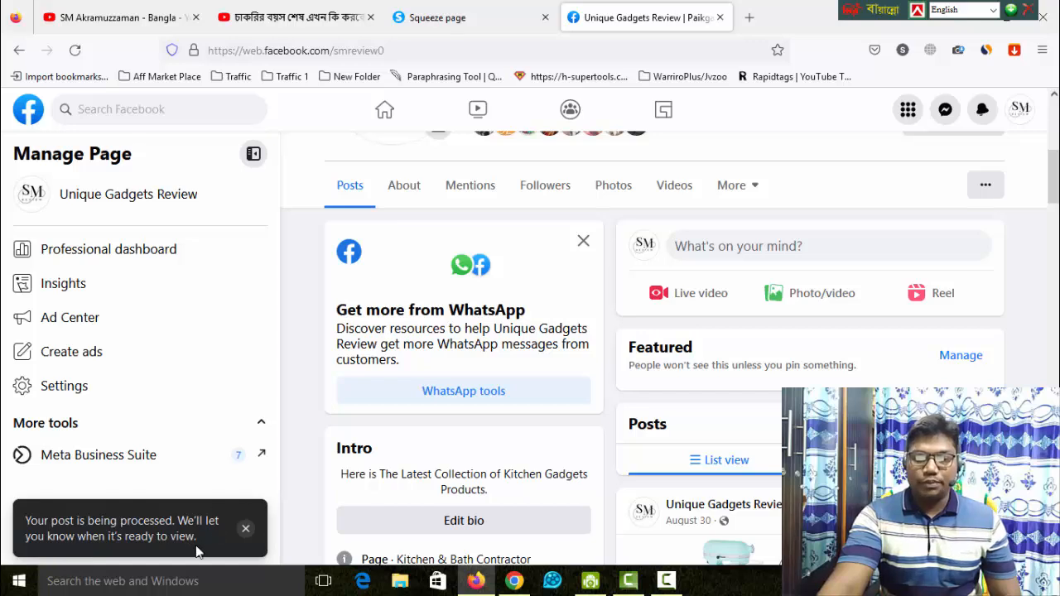
- Check the new post's processing status in the page notice, the notifications and the page's post list
{"action": "left_click_drag", "start_coordinate": [118, 522], "coordinate": [159, 523]}
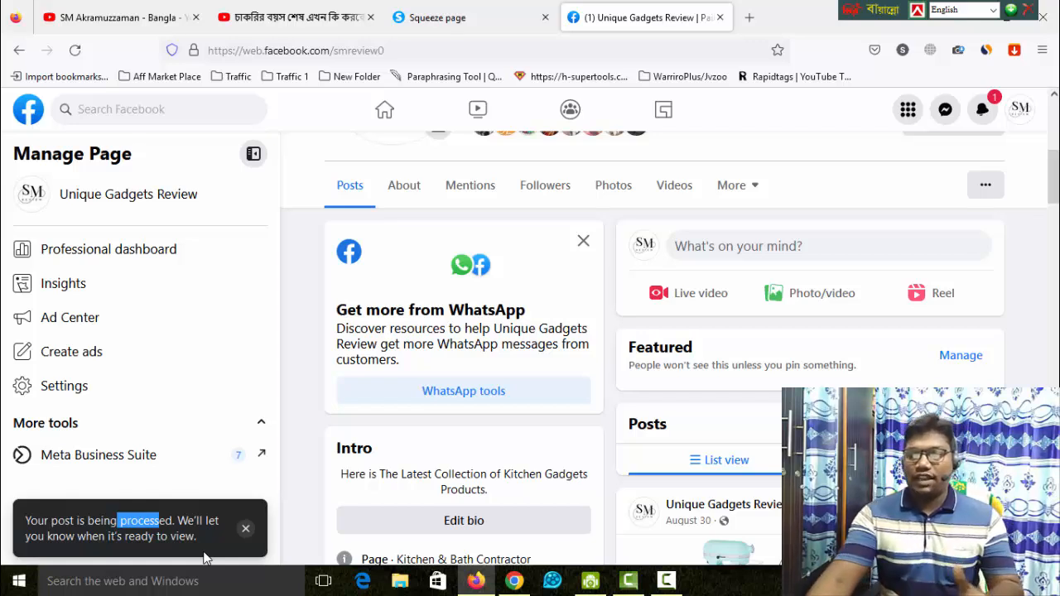
{"action": "left_click", "coordinate": [1036, 381]}
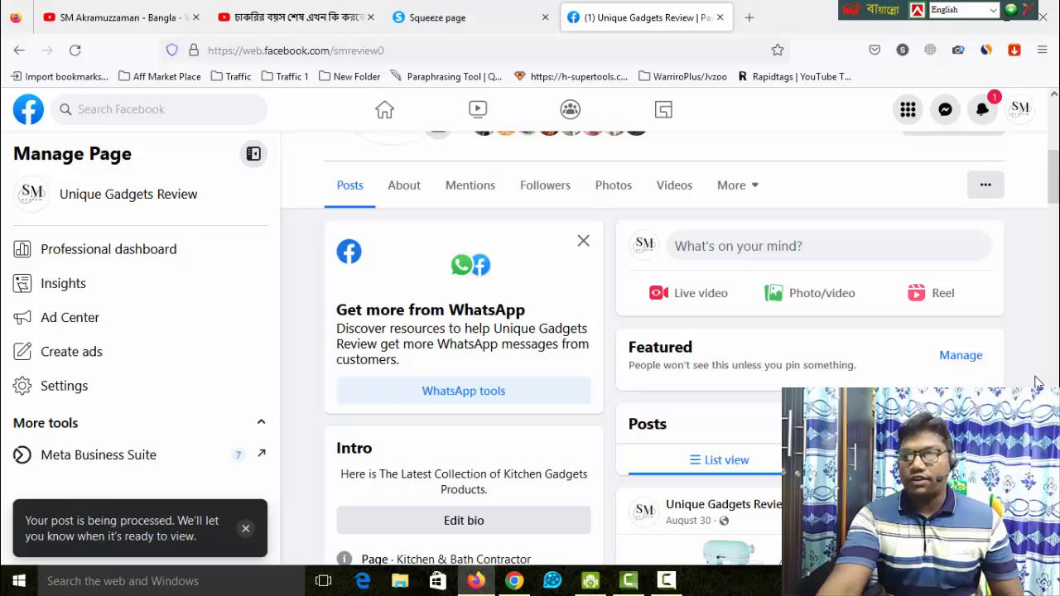
{"action": "scroll", "coordinate": [1036, 381], "scroll_direction": "up", "scroll_amount": 5}
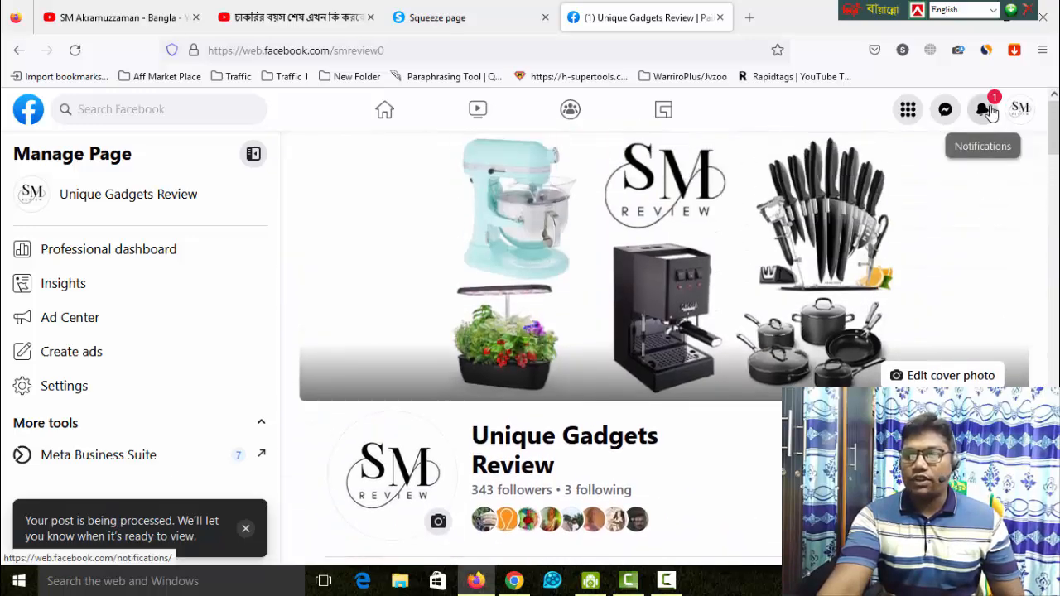
{"action": "left_click", "coordinate": [986, 110]}
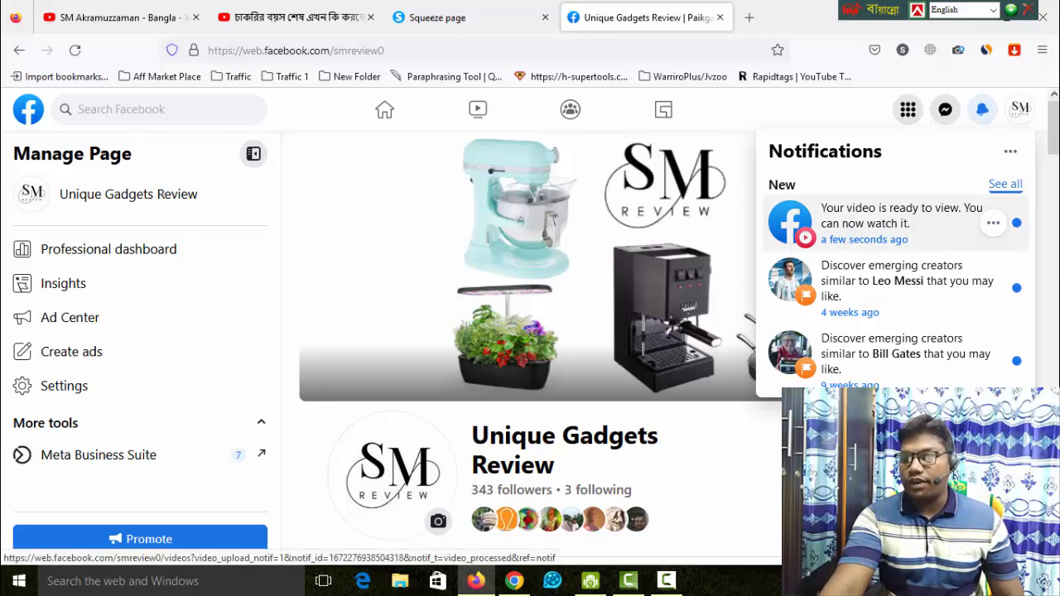
{"action": "left_click", "coordinate": [982, 109]}
{"action": "scroll", "coordinate": [1035, 356], "scroll_direction": "down", "scroll_amount": 9}
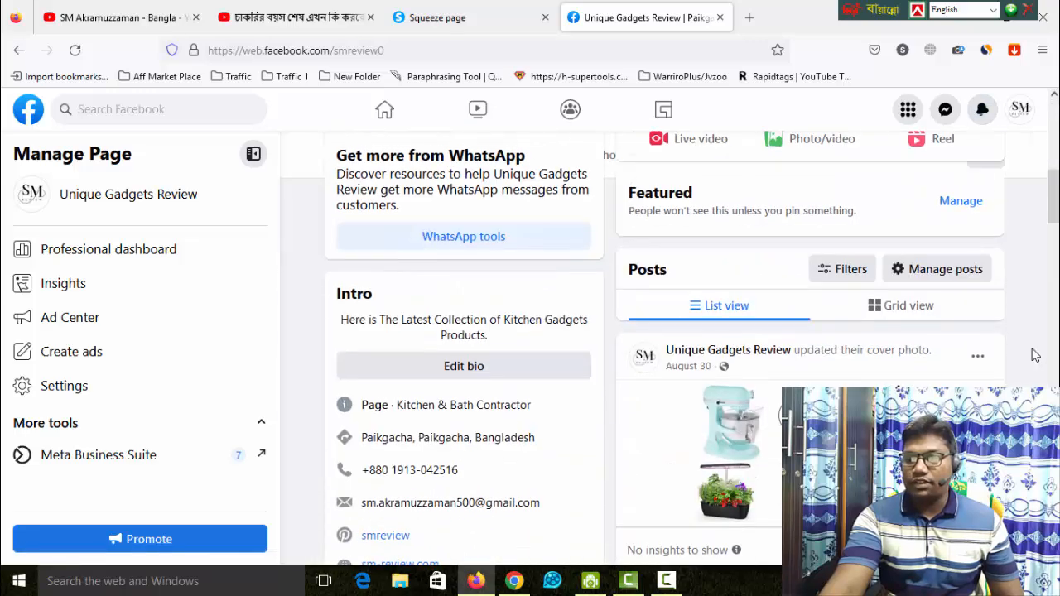
{"action": "scroll", "coordinate": [1031, 363], "scroll_direction": "up", "scroll_amount": 3}
{"action": "scroll", "coordinate": [1031, 363], "scroll_direction": "up", "scroll_amount": 4}
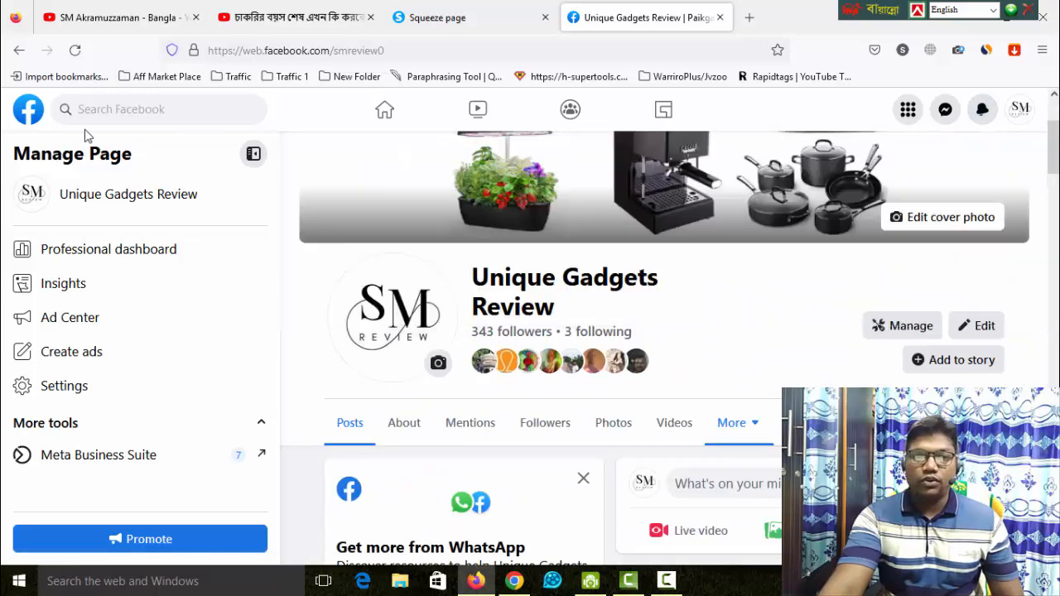
- Reload the Unique Gadgets Review page and examine the newly published laptop post with its link, hashtags and video
{"action": "left_click", "coordinate": [78, 53]}
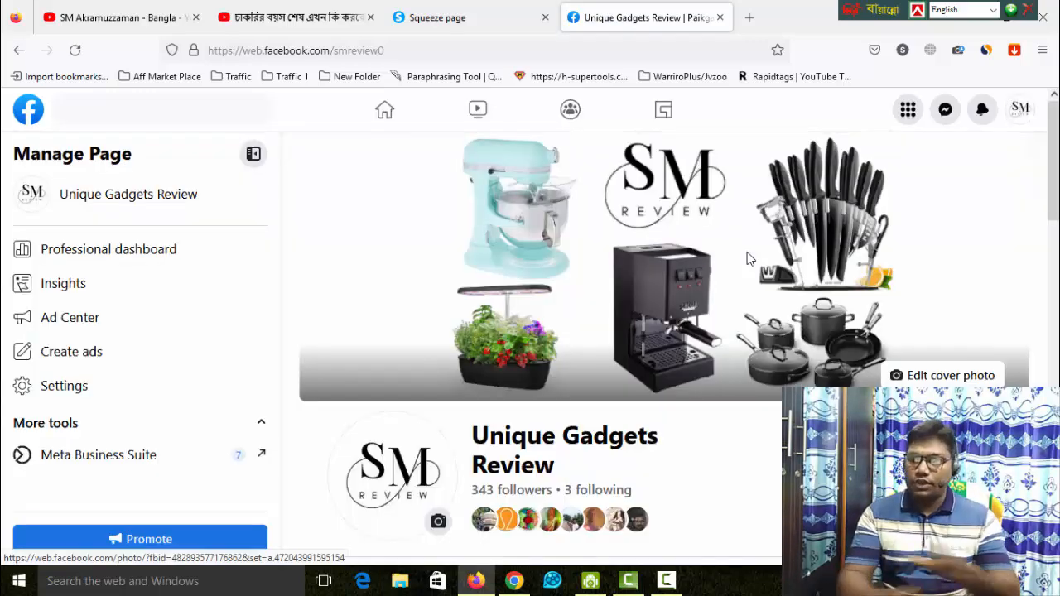
{"action": "scroll", "coordinate": [748, 259], "scroll_direction": "down", "scroll_amount": 10}
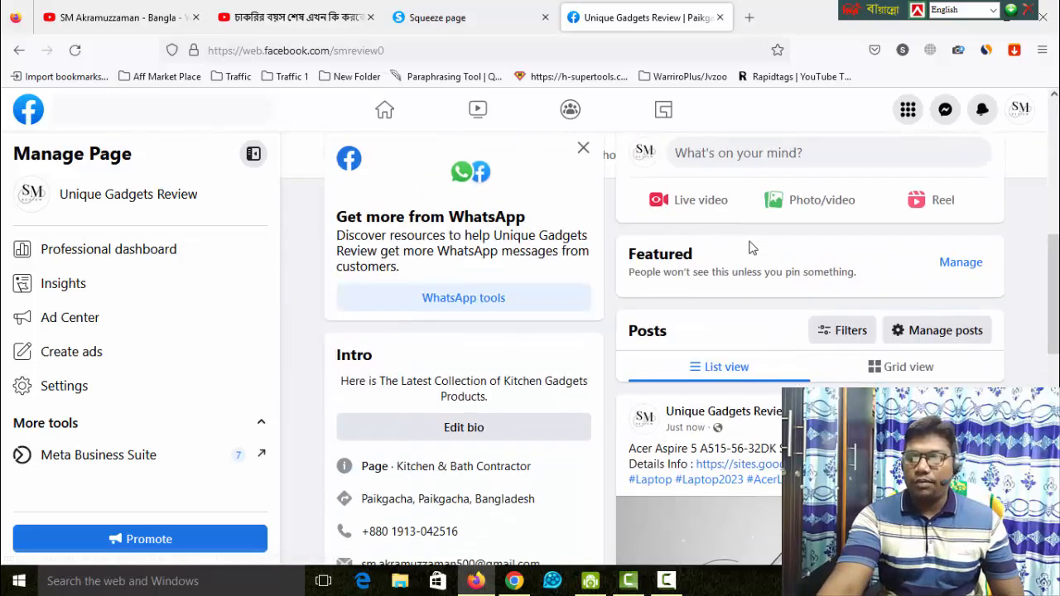
{"action": "scroll", "coordinate": [1030, 335], "scroll_direction": "down", "scroll_amount": 2}
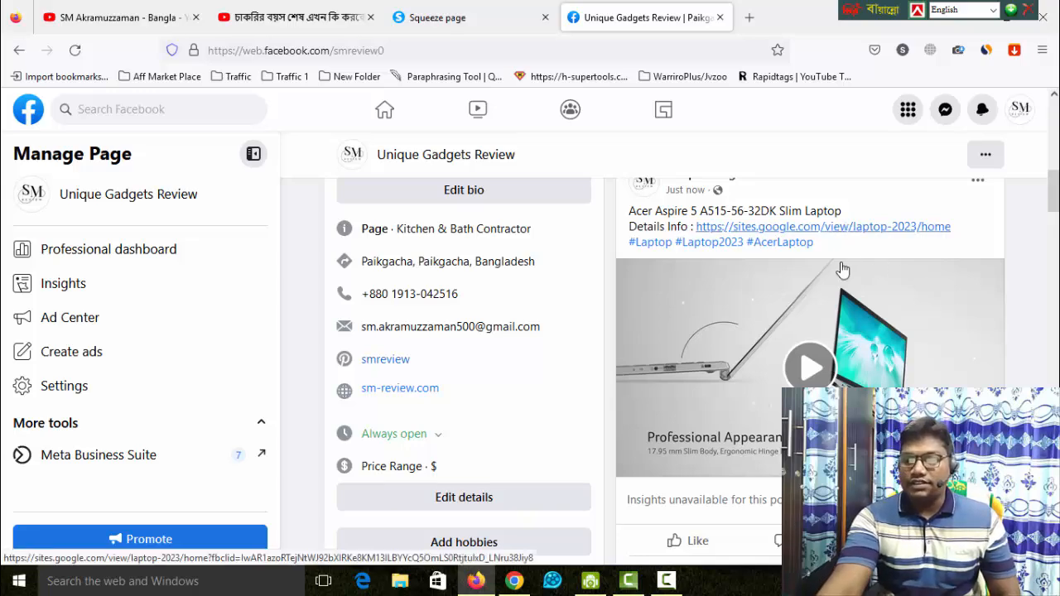
- Compare the Facebook post's link with the published Laptop 2023 site in Chrome, its Details Info link and the Acer Aspire 5 Amazon page
{"action": "left_click", "coordinate": [515, 581]}
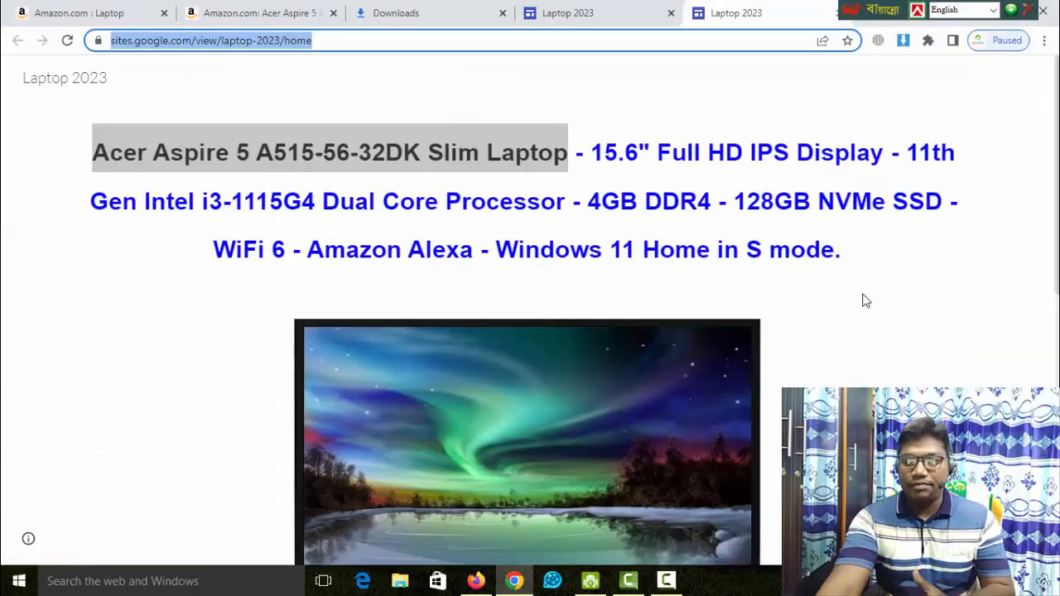
{"action": "left_click", "coordinate": [518, 147]}
{"action": "left_click", "coordinate": [475, 580]}
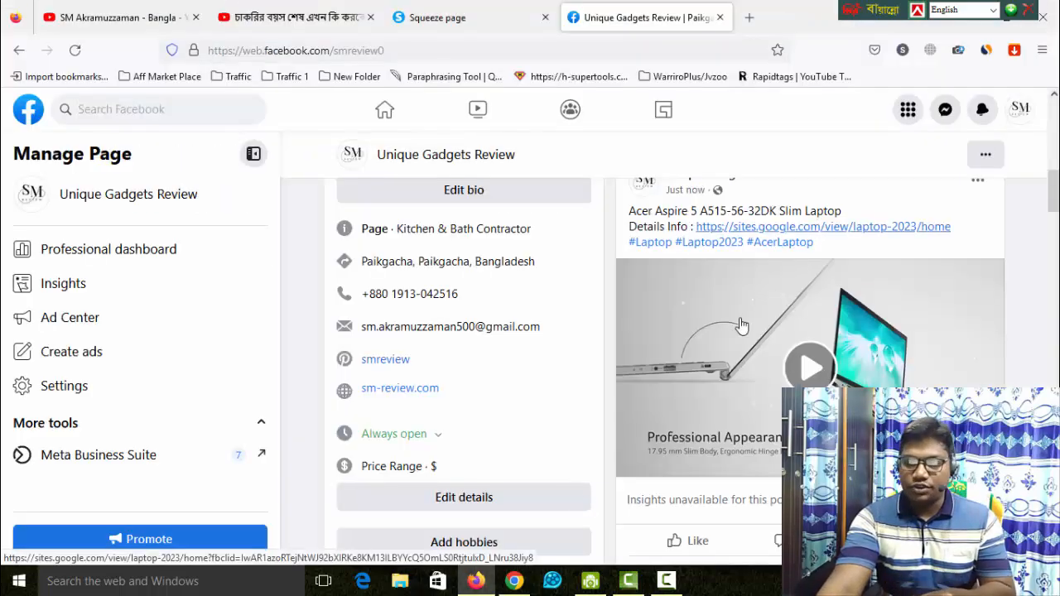
{"action": "left_click", "coordinate": [819, 228]}
{"action": "scroll", "coordinate": [861, 230], "scroll_direction": "down", "scroll_amount": 8}
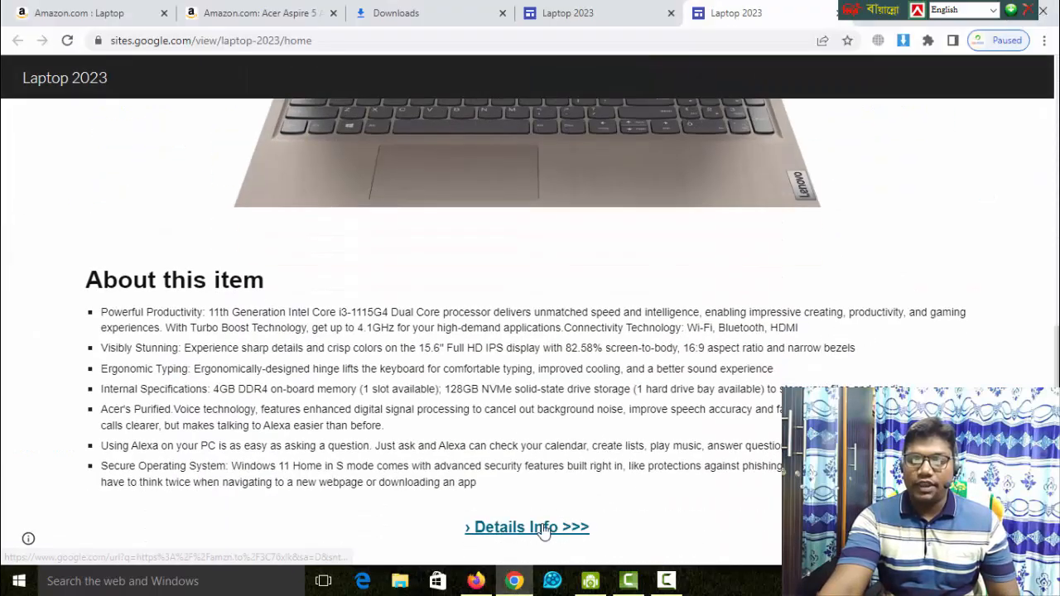
{"action": "left_click", "coordinate": [228, 15]}
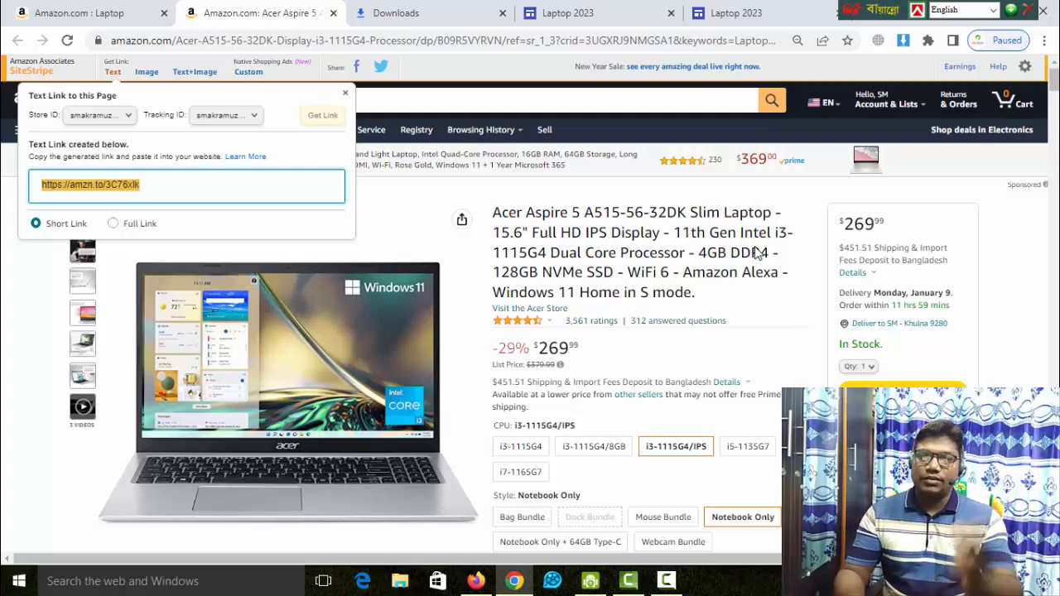
- Switch to Firefox and view the YouTube channel's videos page and the paid-course link in the open video's description
{"action": "left_click", "coordinate": [475, 581]}
{"action": "left_click", "coordinate": [129, 20]}
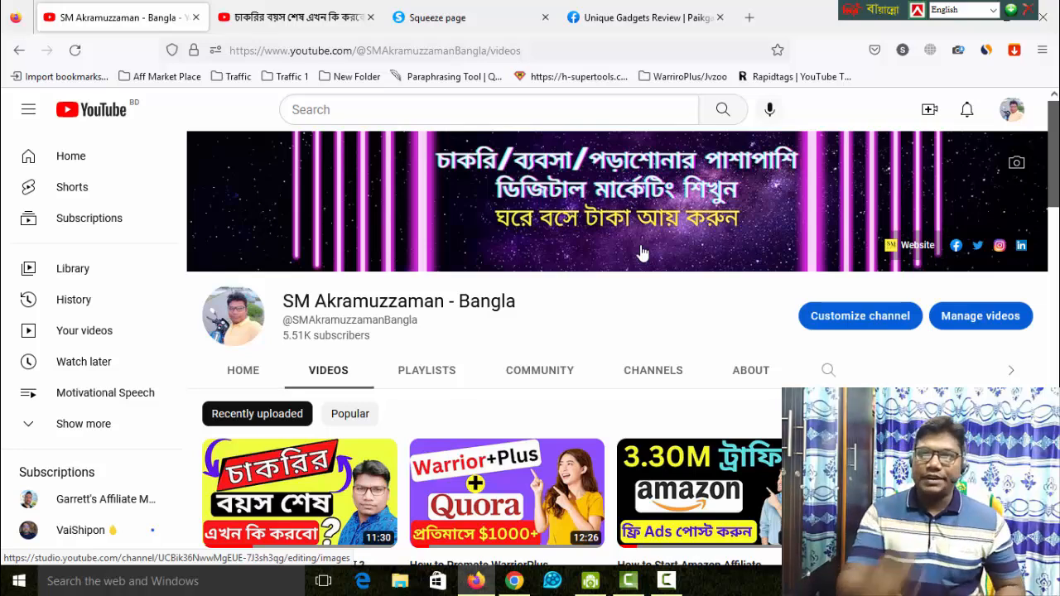
{"action": "left_click", "coordinate": [291, 17]}
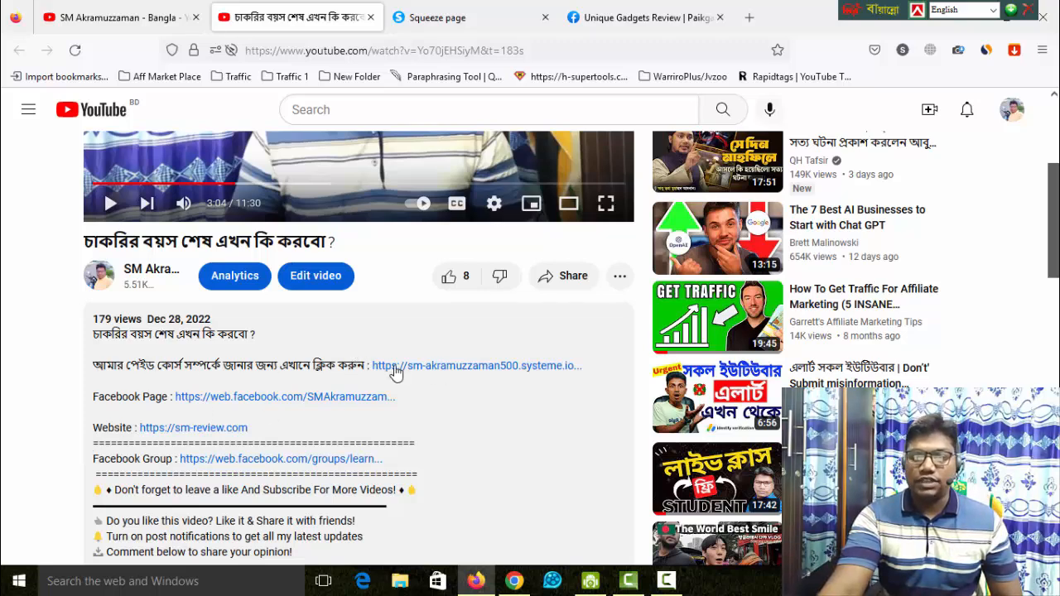
- Examine the Free Digital Marketing Boss course page down to the course fee and purchase contact details, and return to the YouTube channel page
{"action": "left_click", "coordinate": [439, 17]}
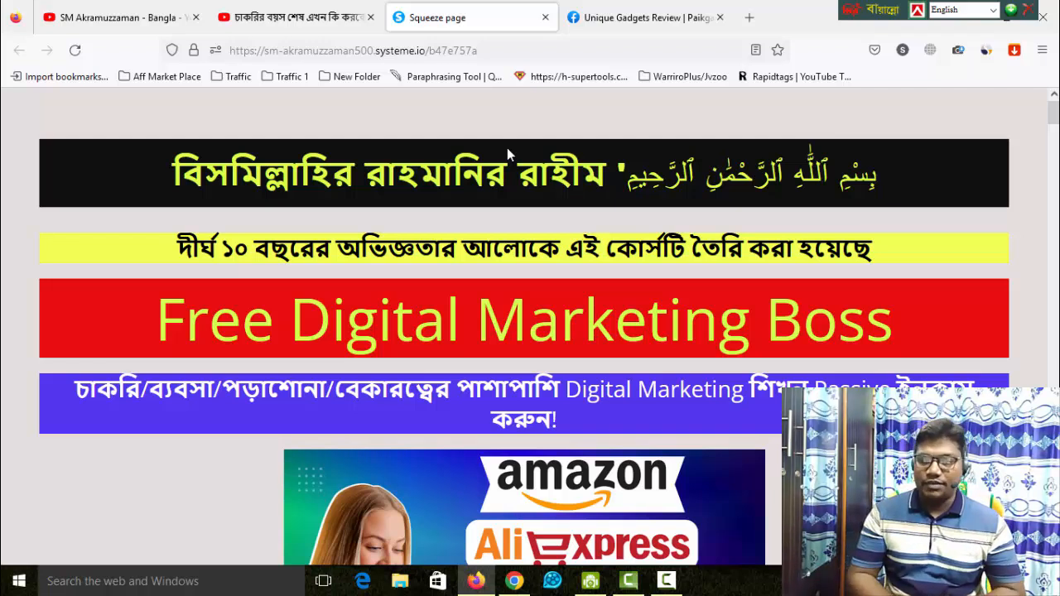
{"action": "scroll", "coordinate": [750, 358], "scroll_direction": "down", "scroll_amount": 2}
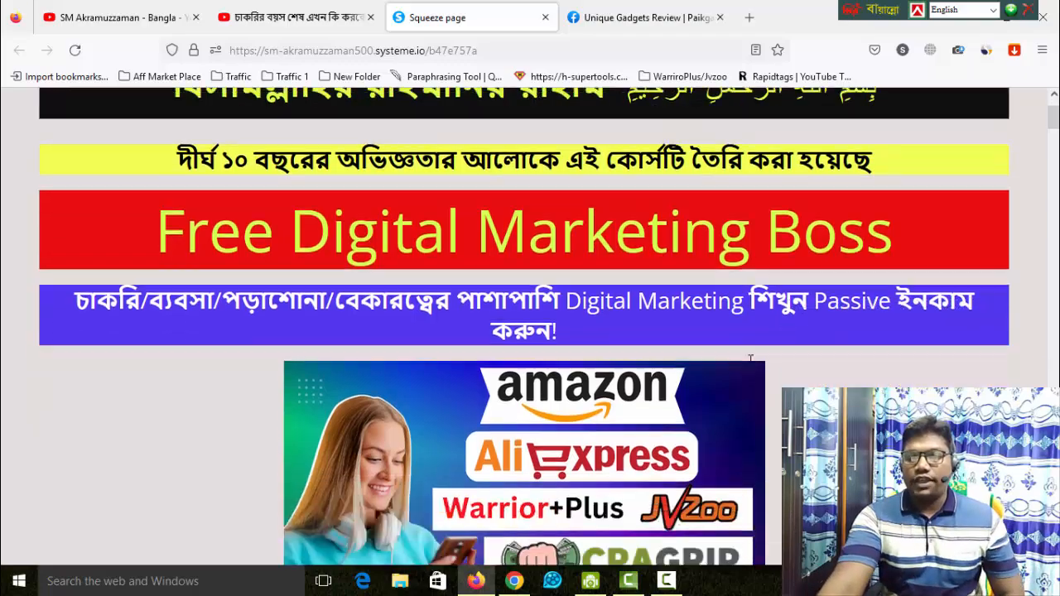
{"action": "scroll", "coordinate": [750, 357], "scroll_direction": "down", "scroll_amount": 15}
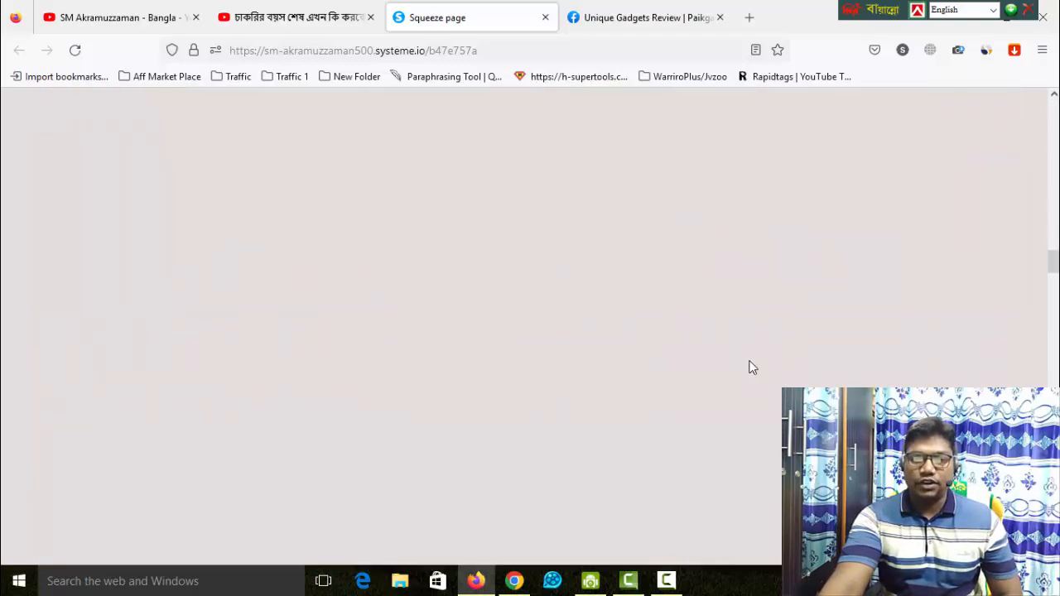
{"action": "scroll", "coordinate": [753, 368], "scroll_direction": "down", "scroll_amount": 10}
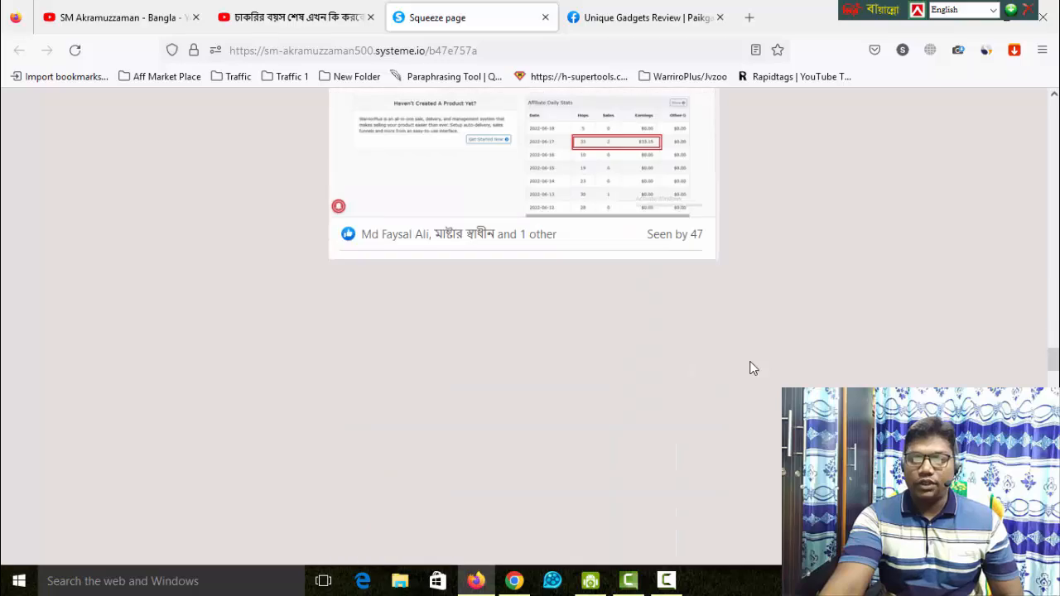
{"action": "scroll", "coordinate": [753, 368], "scroll_direction": "down", "scroll_amount": 10}
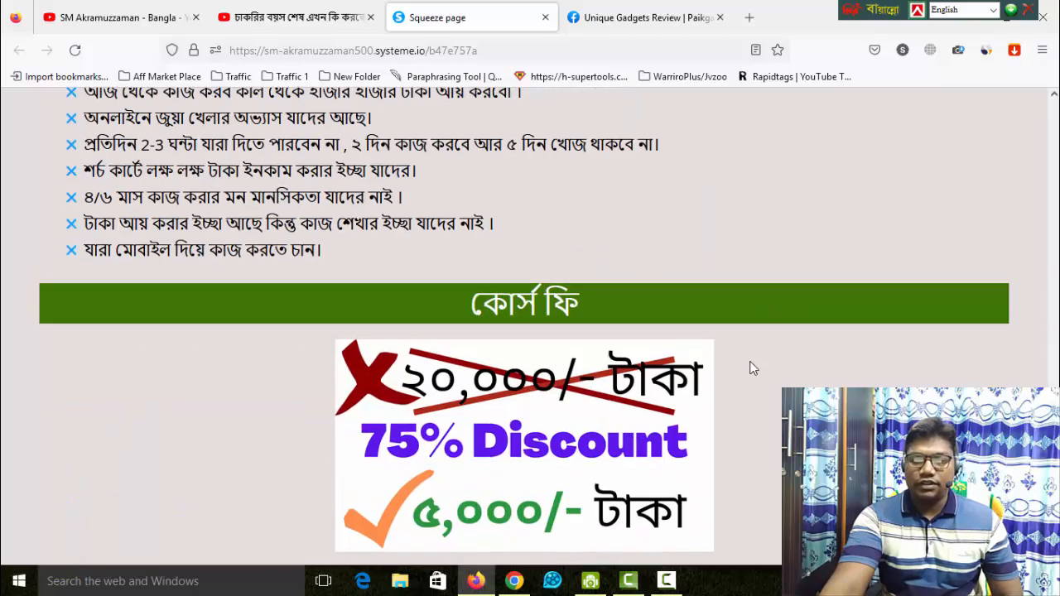
{"action": "scroll", "coordinate": [752, 368], "scroll_direction": "down", "scroll_amount": 7}
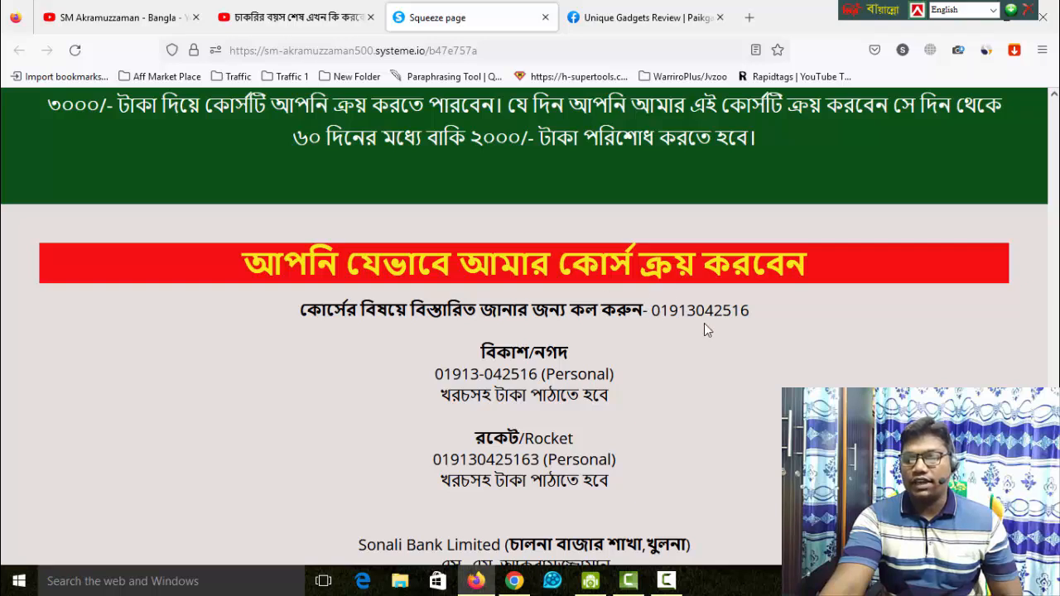
{"action": "left_click_drag", "start_coordinate": [653, 313], "coordinate": [752, 313]}
{"action": "left_click", "coordinate": [751, 313]}
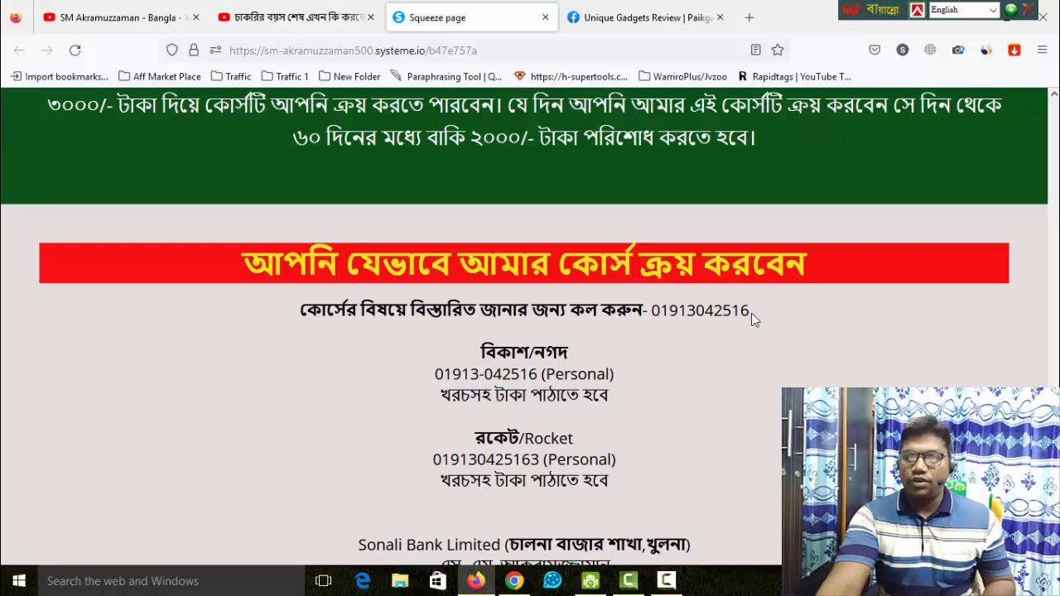
{"action": "left_click", "coordinate": [116, 17]}
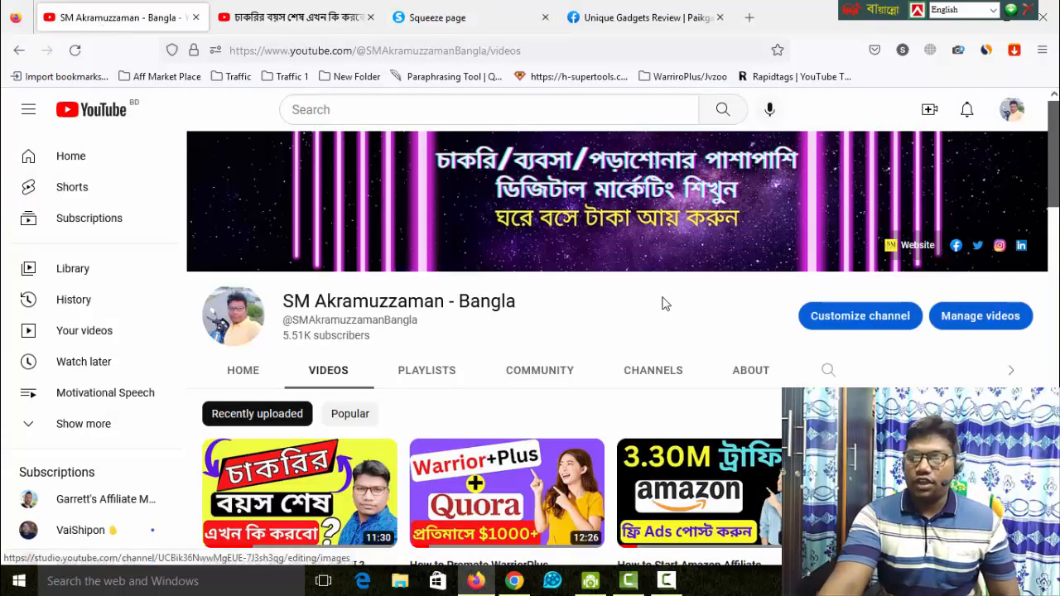